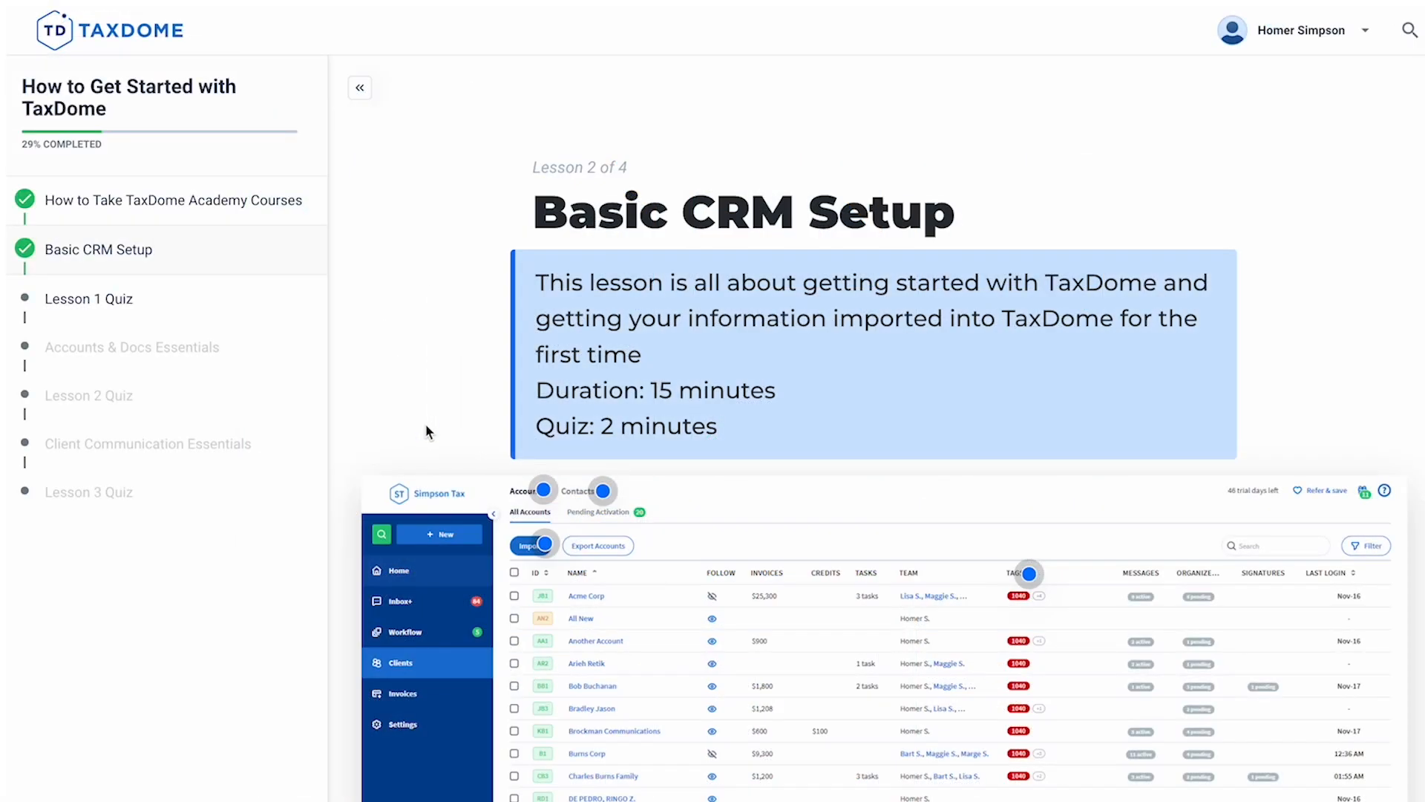
Scroll the Basic CRM Setup lesson down to the 'Covered here' topic list and quiz notice.
scroll(427, 432, down, 4)
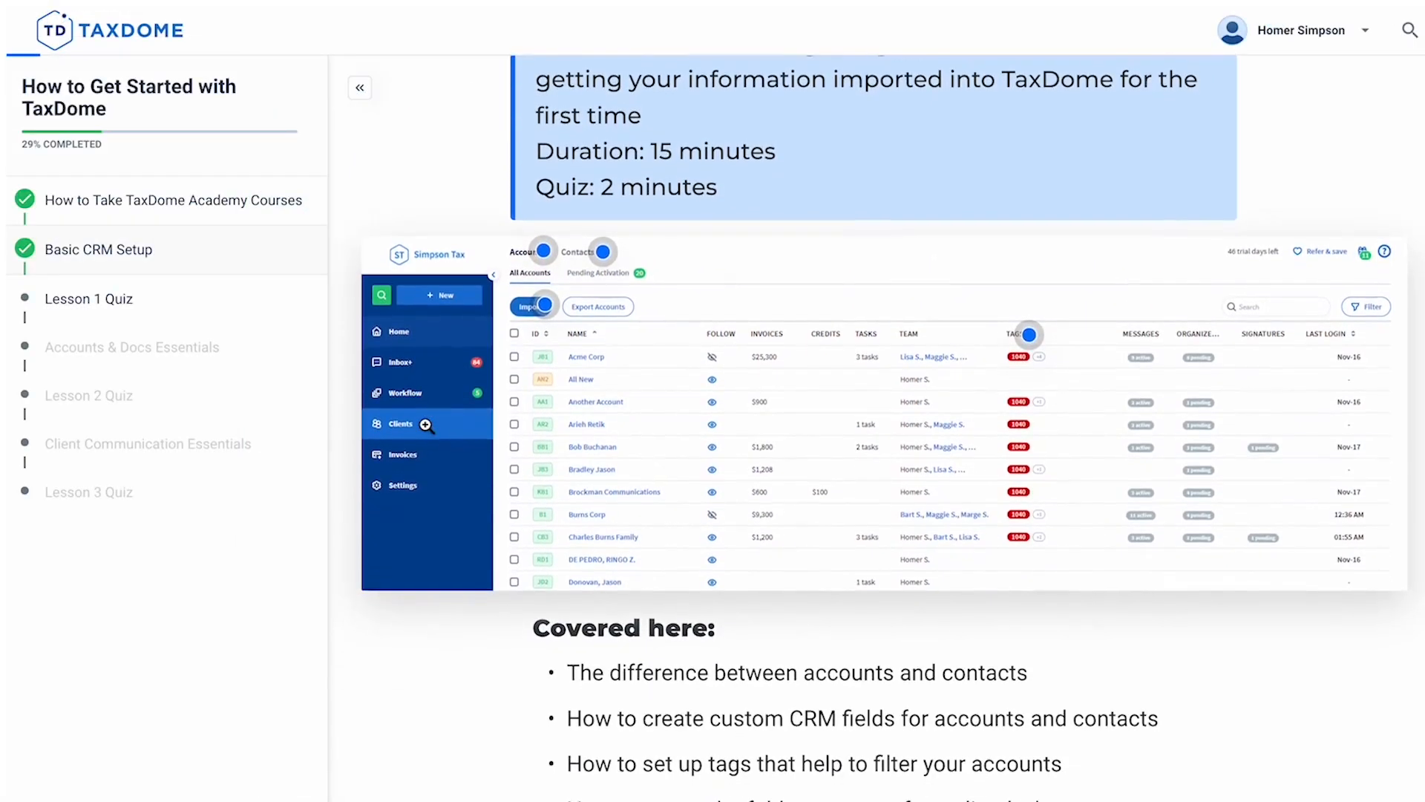
scroll(427, 424, down, 3)
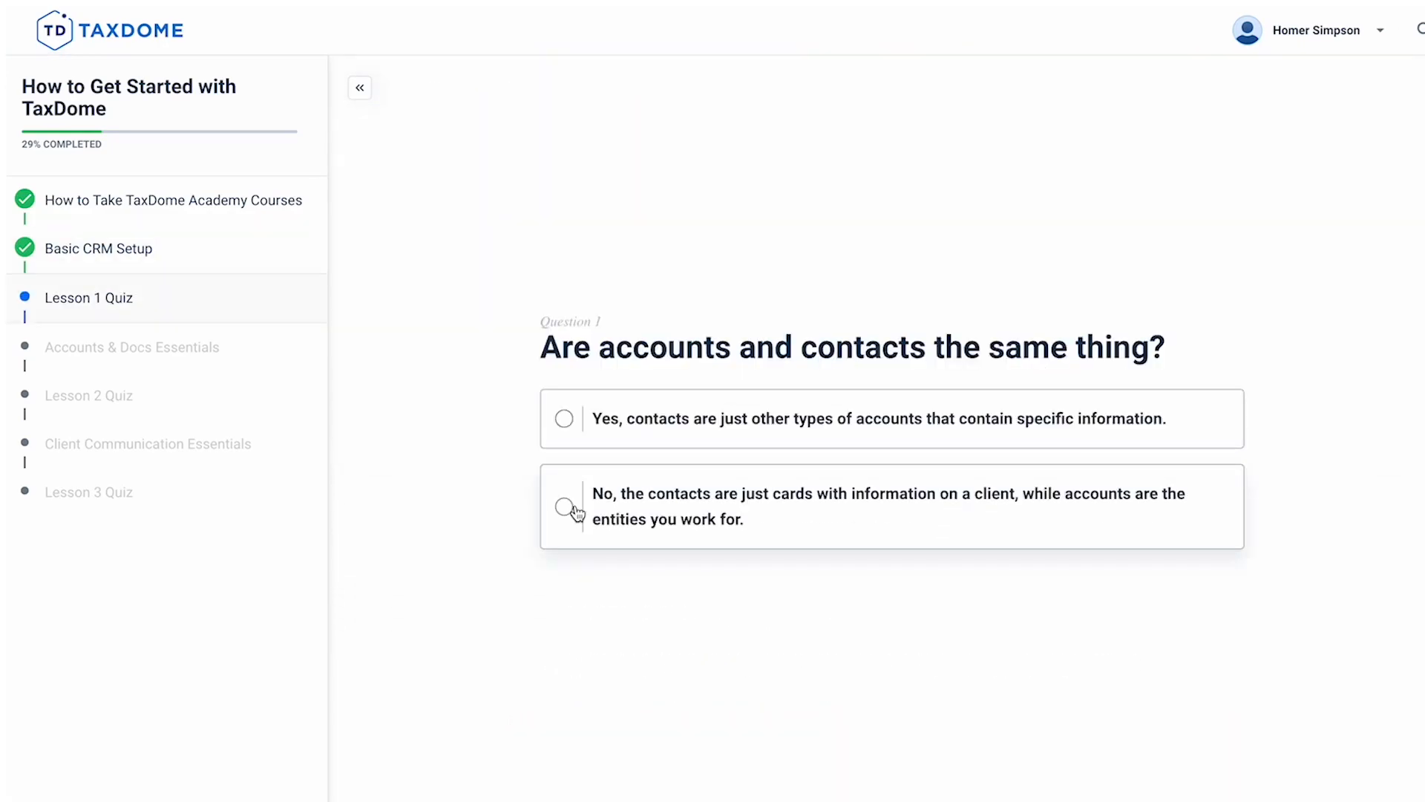
Answer quiz question 1 with 'No, the contacts are just cards…'.
click(578, 513)
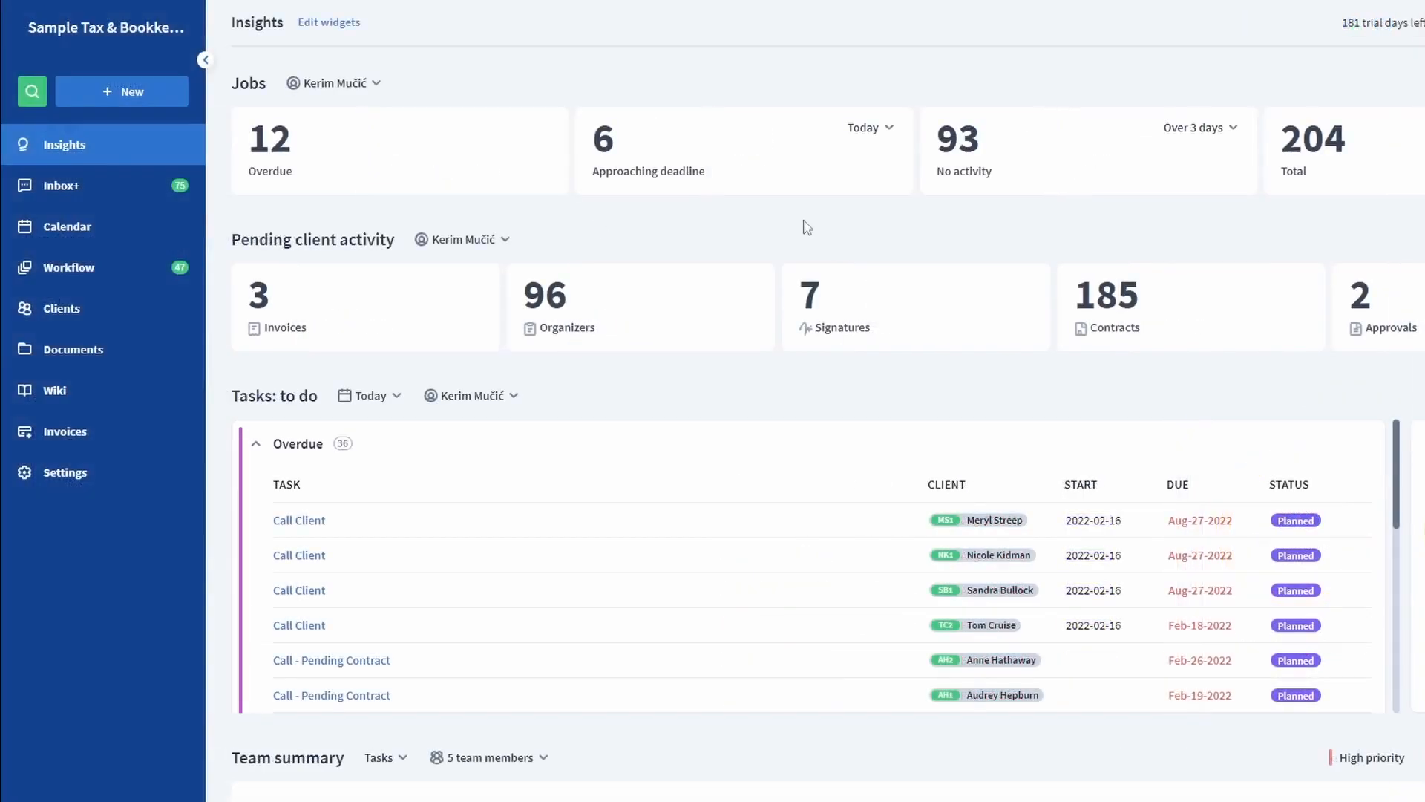
Go to Clients in the sidebar to show the active accounts list.
click(87, 316)
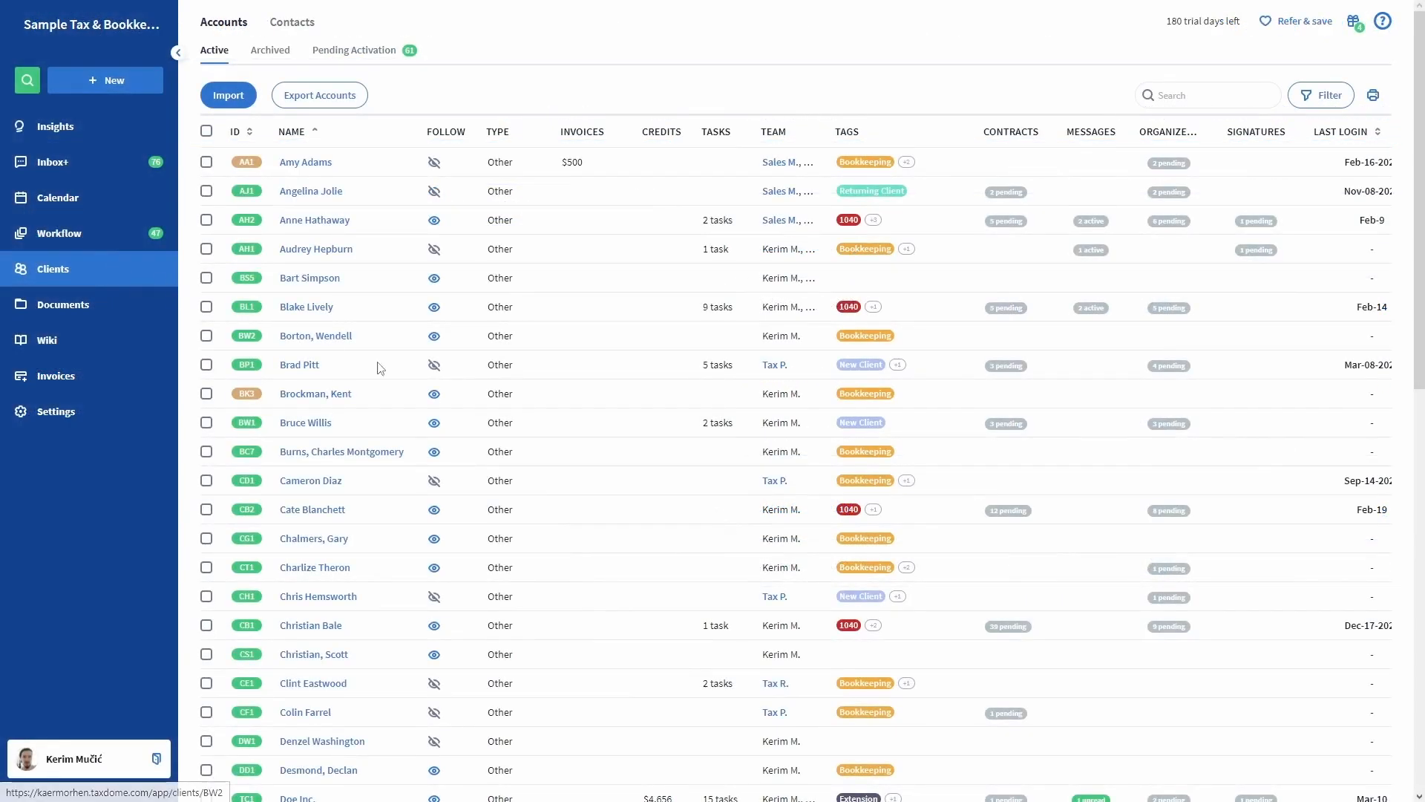
Scroll the Clients table and open the Doe Inc. account's Overview.
scroll(573, 540, down, 1)
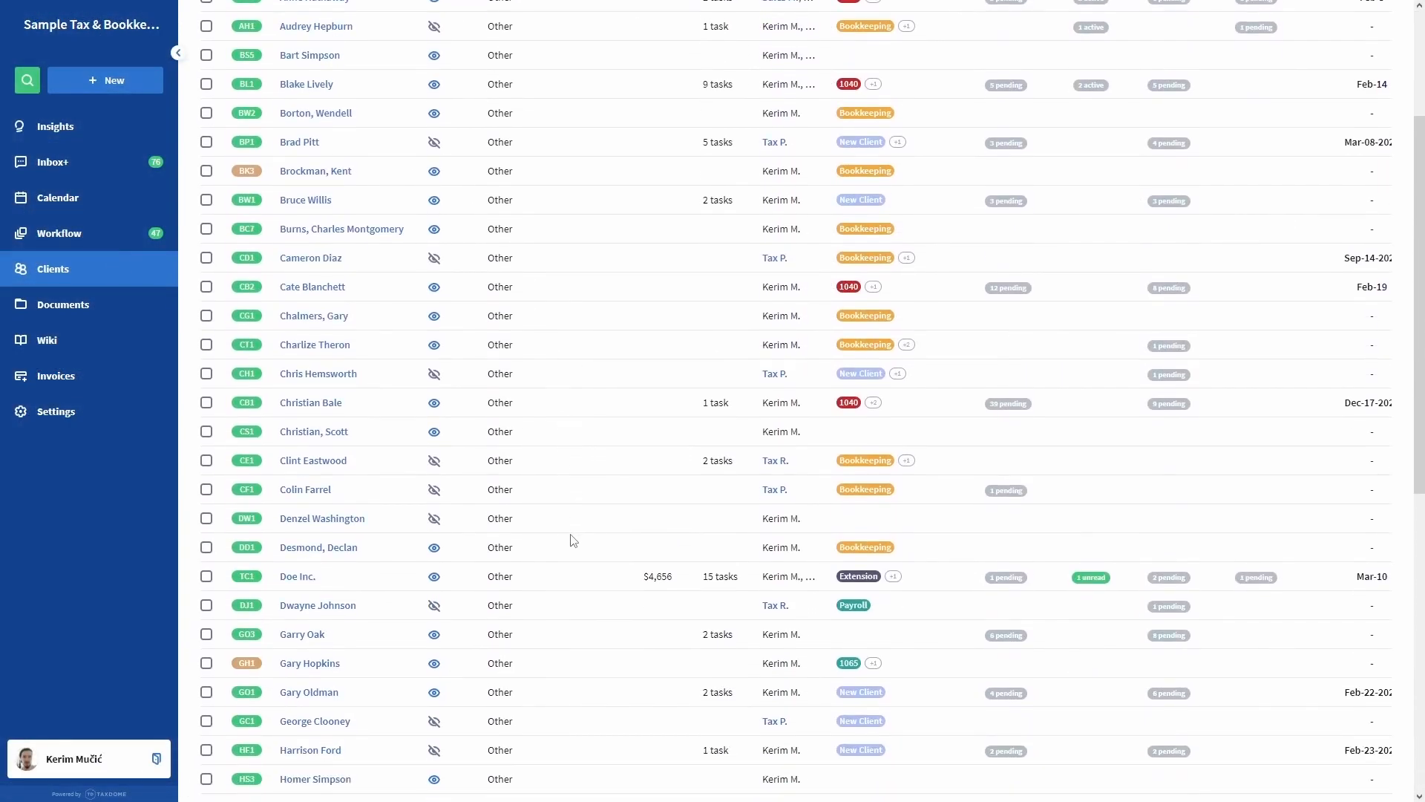
click(310, 578)
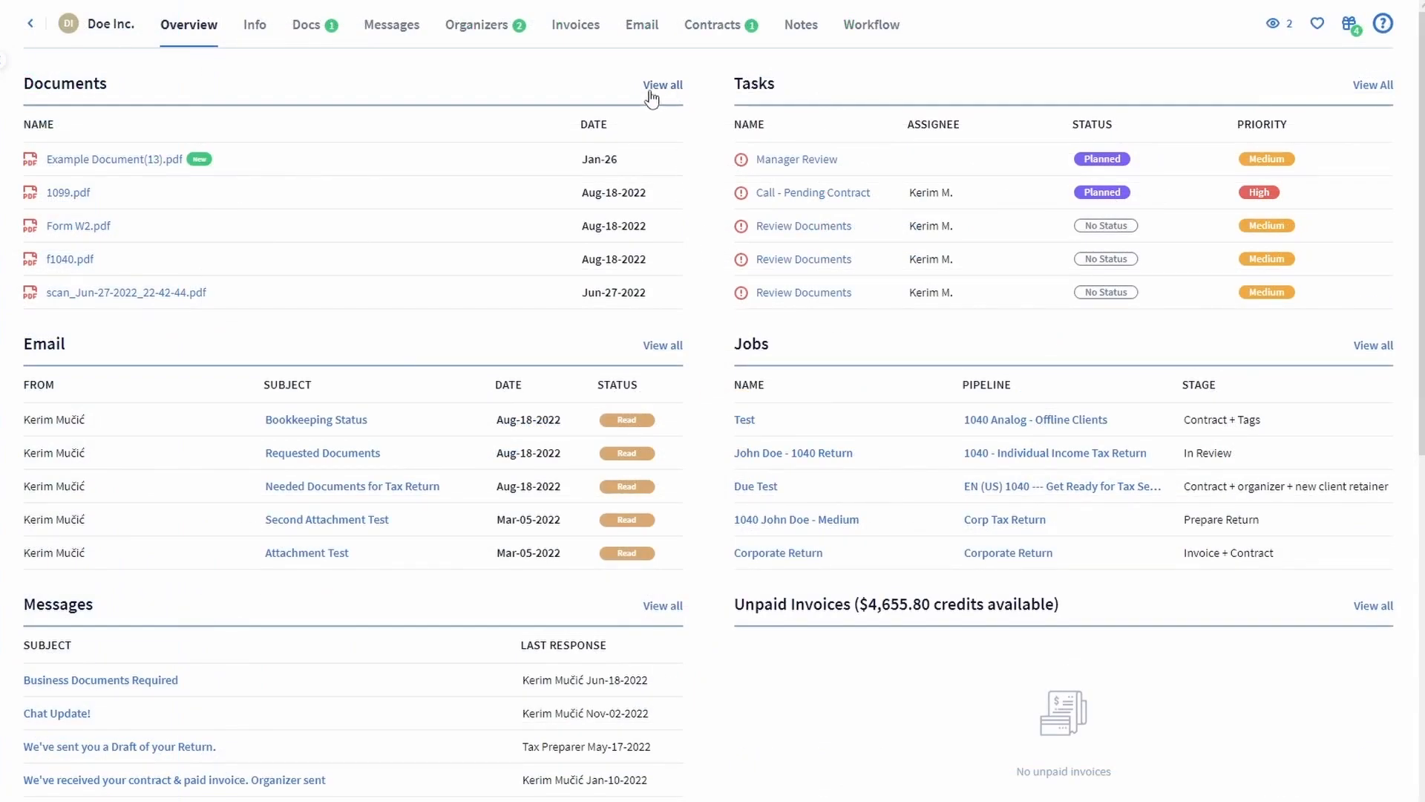
Browse Doe Inc.'s Docs, Messages and Organizers tabs, ending on its Info tab.
click(299, 30)
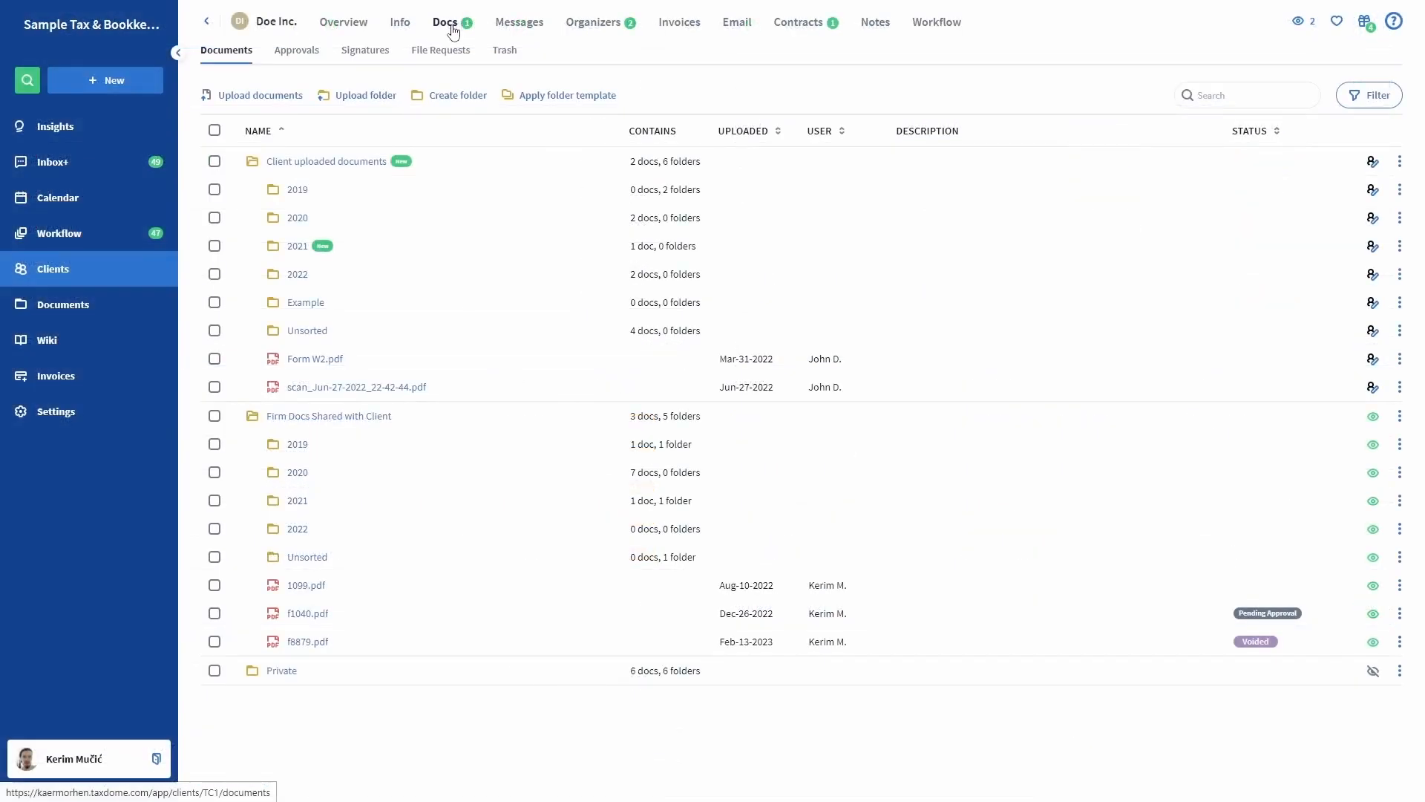
click(521, 28)
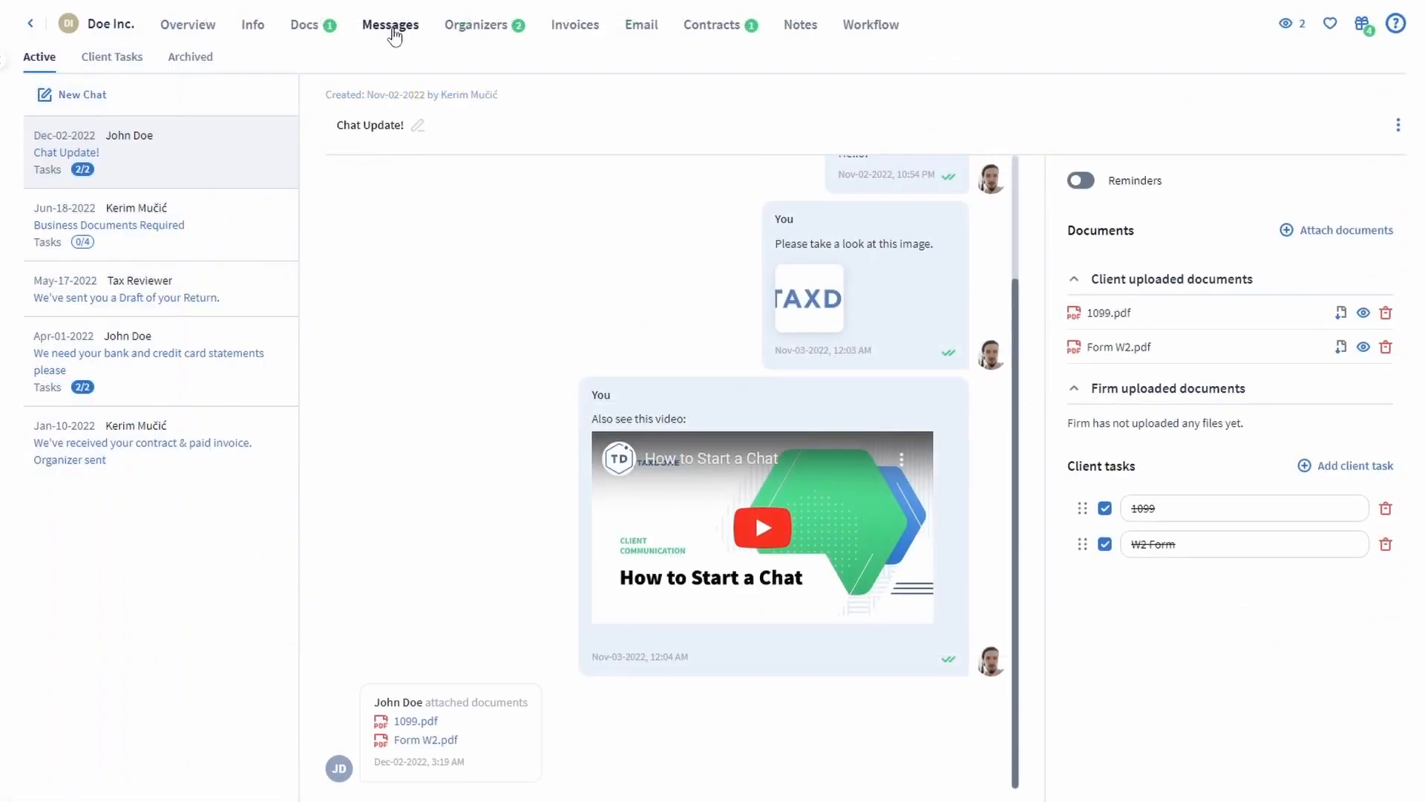
click(481, 34)
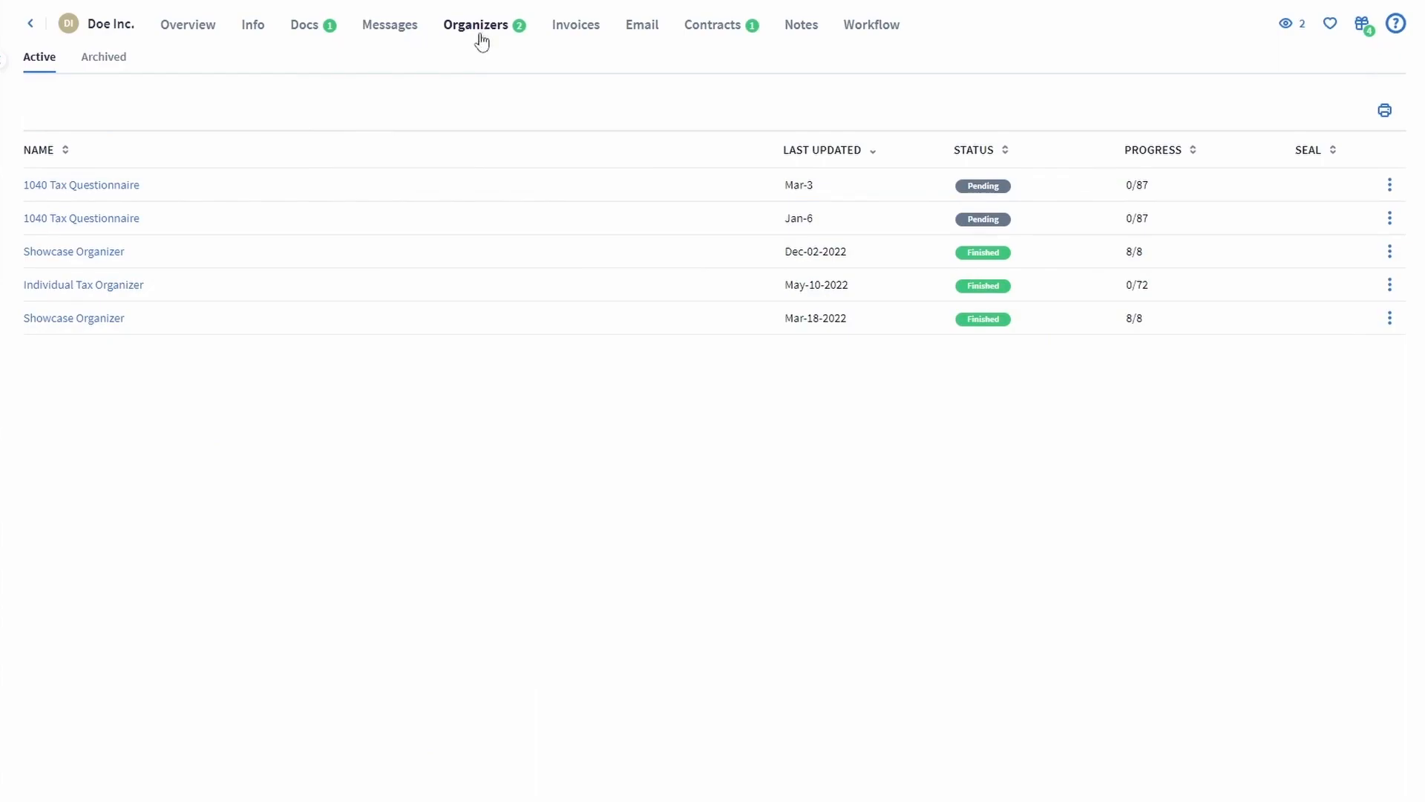
click(253, 31)
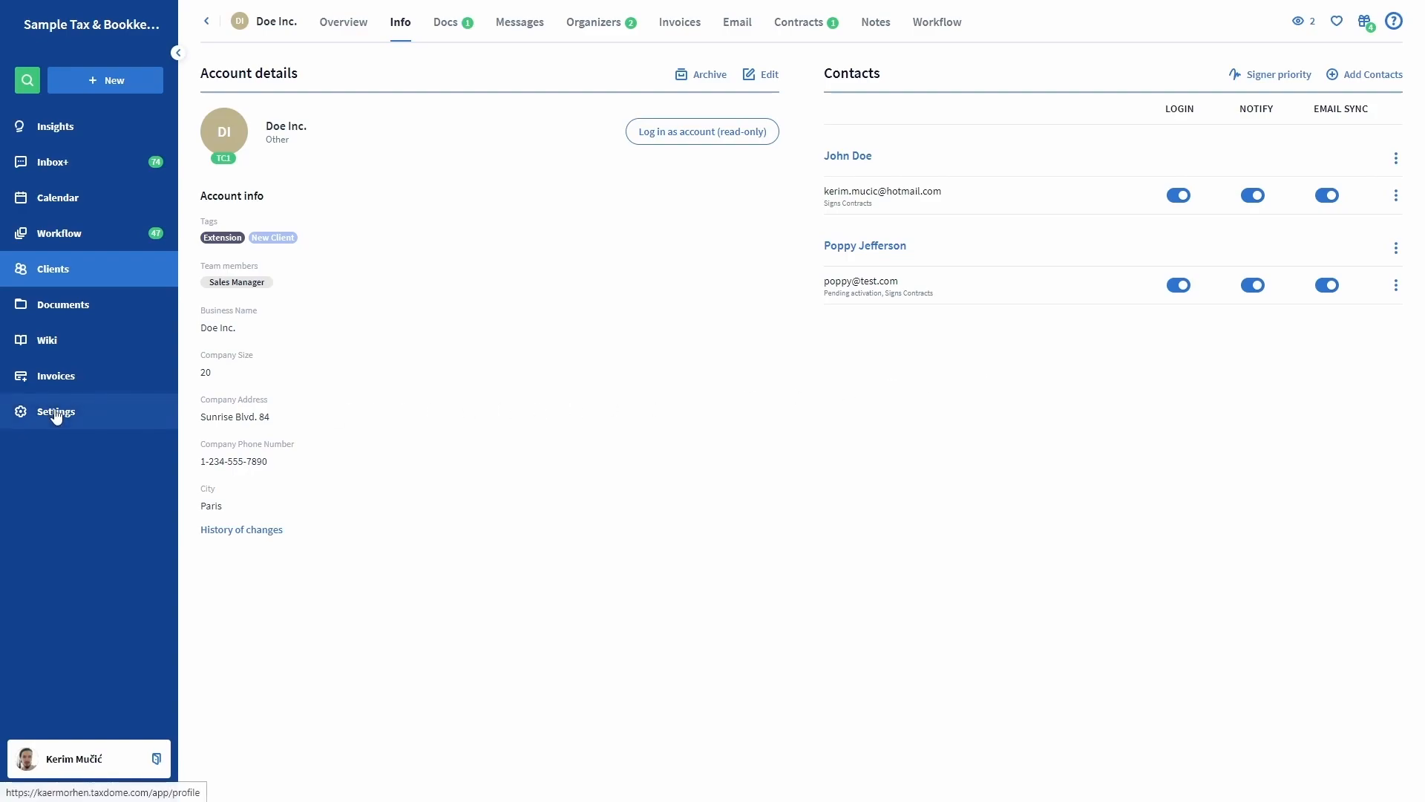
Sync the work Gmail account from Settings, granting all three Gmail read, draft and send permissions.
click(56, 413)
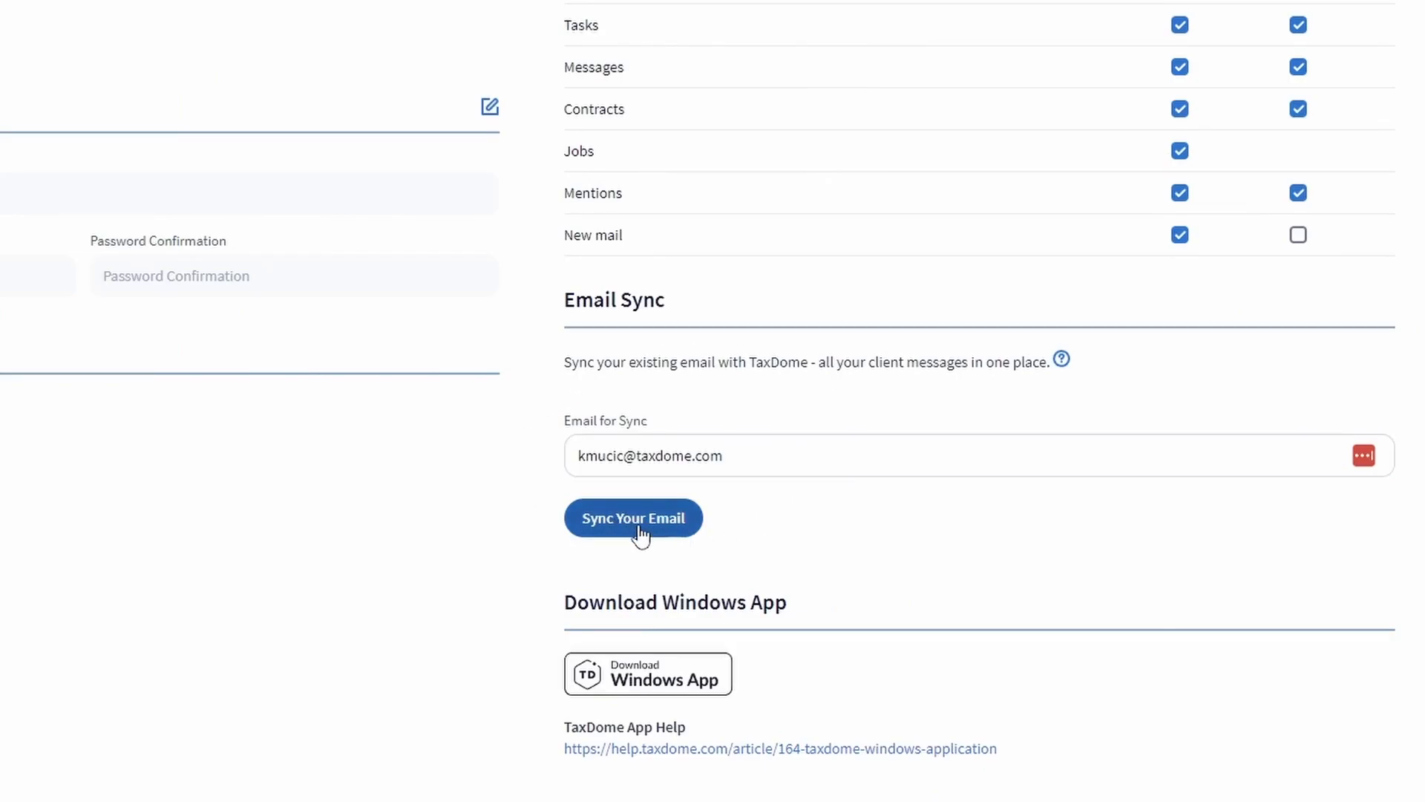
click(640, 534)
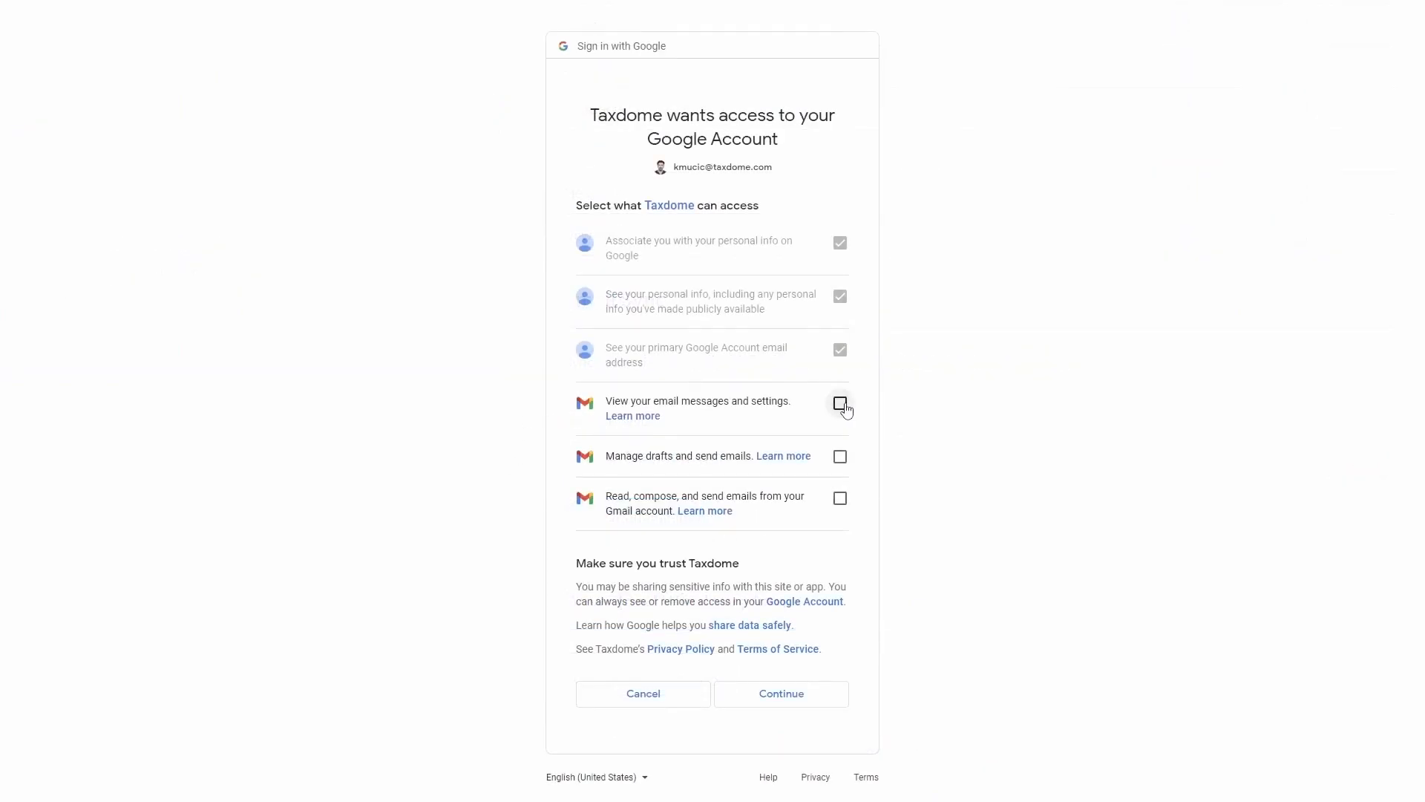
click(839, 403)
click(840, 457)
click(841, 496)
click(818, 696)
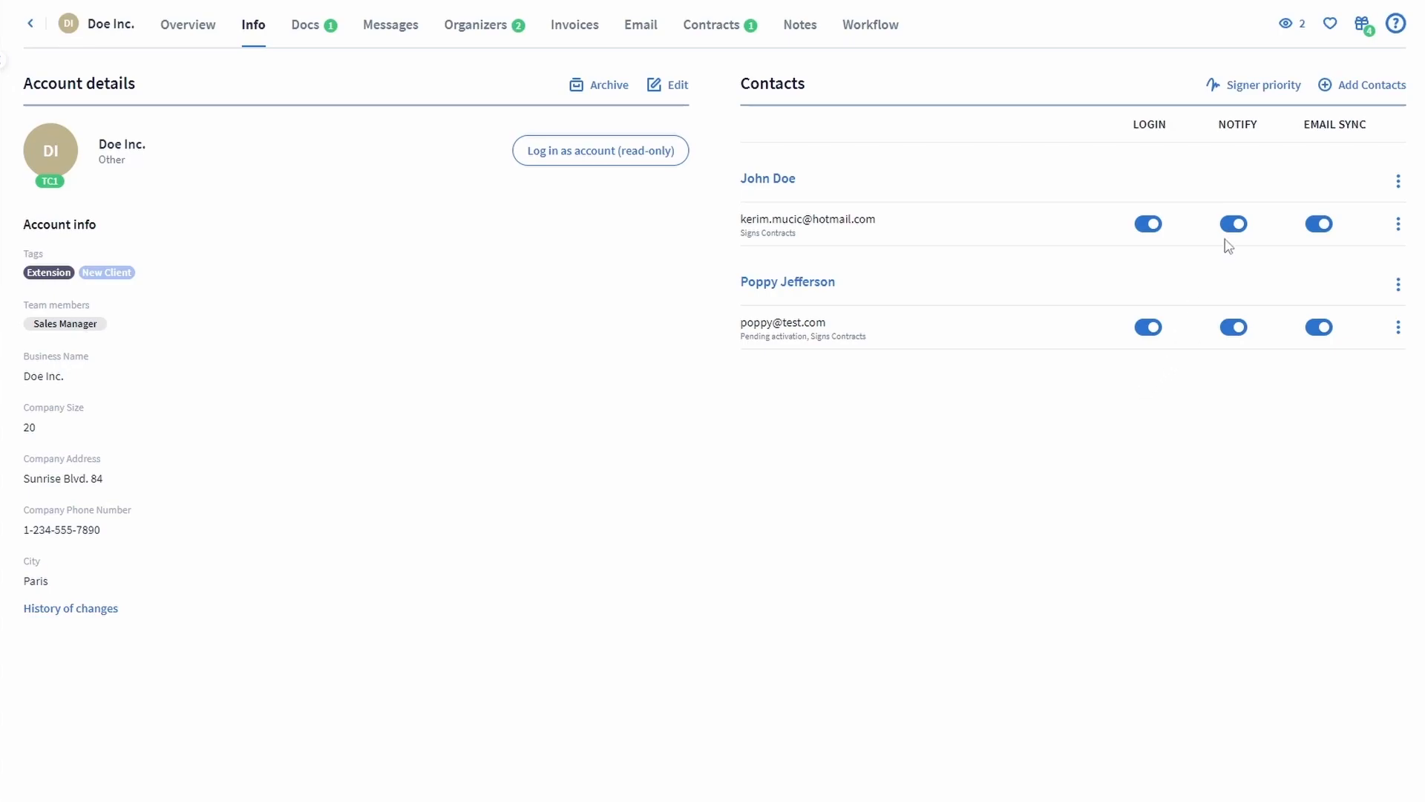
Switch off Notify for both Doe Inc. contacts, then open a Simpsons contact's details panel.
click(1234, 327)
click(1319, 327)
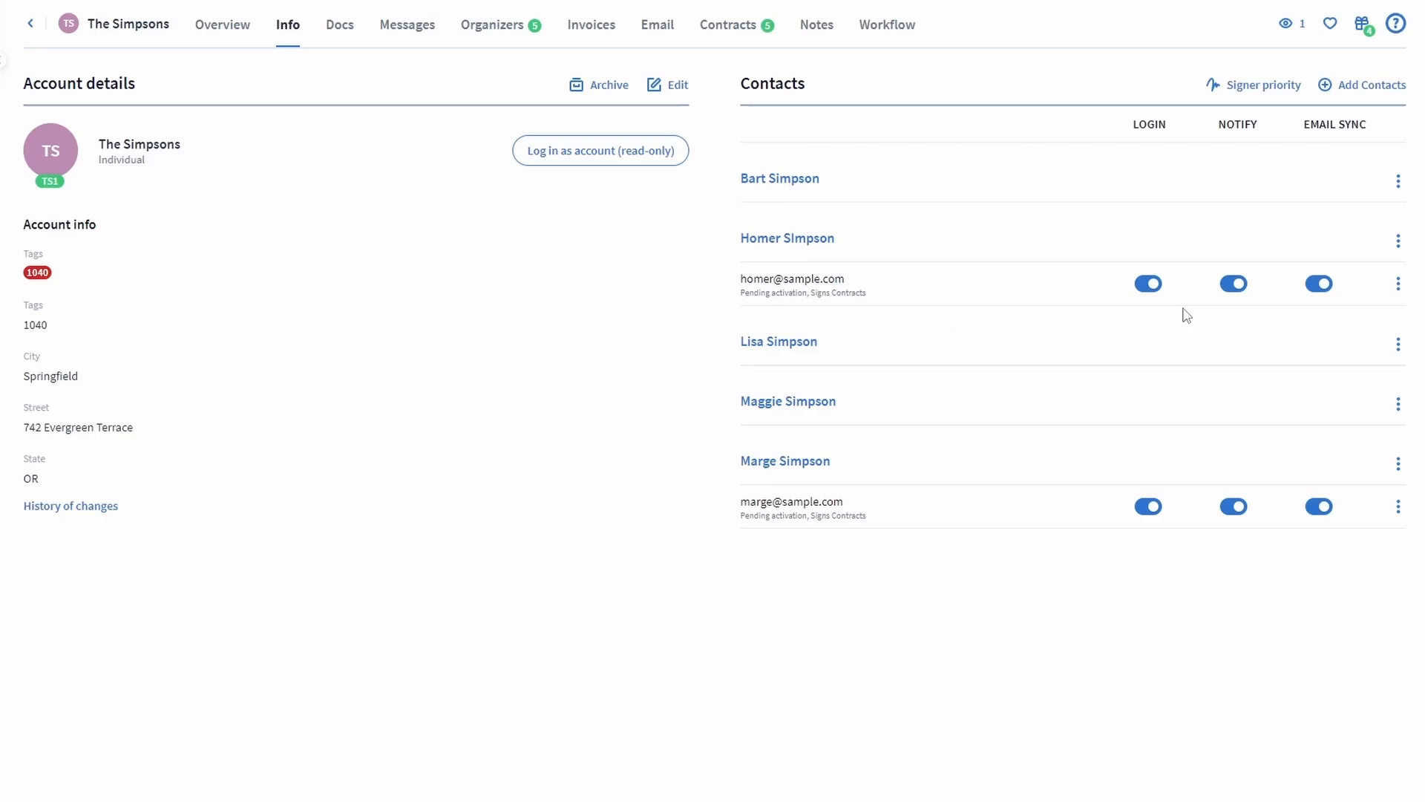
click(811, 247)
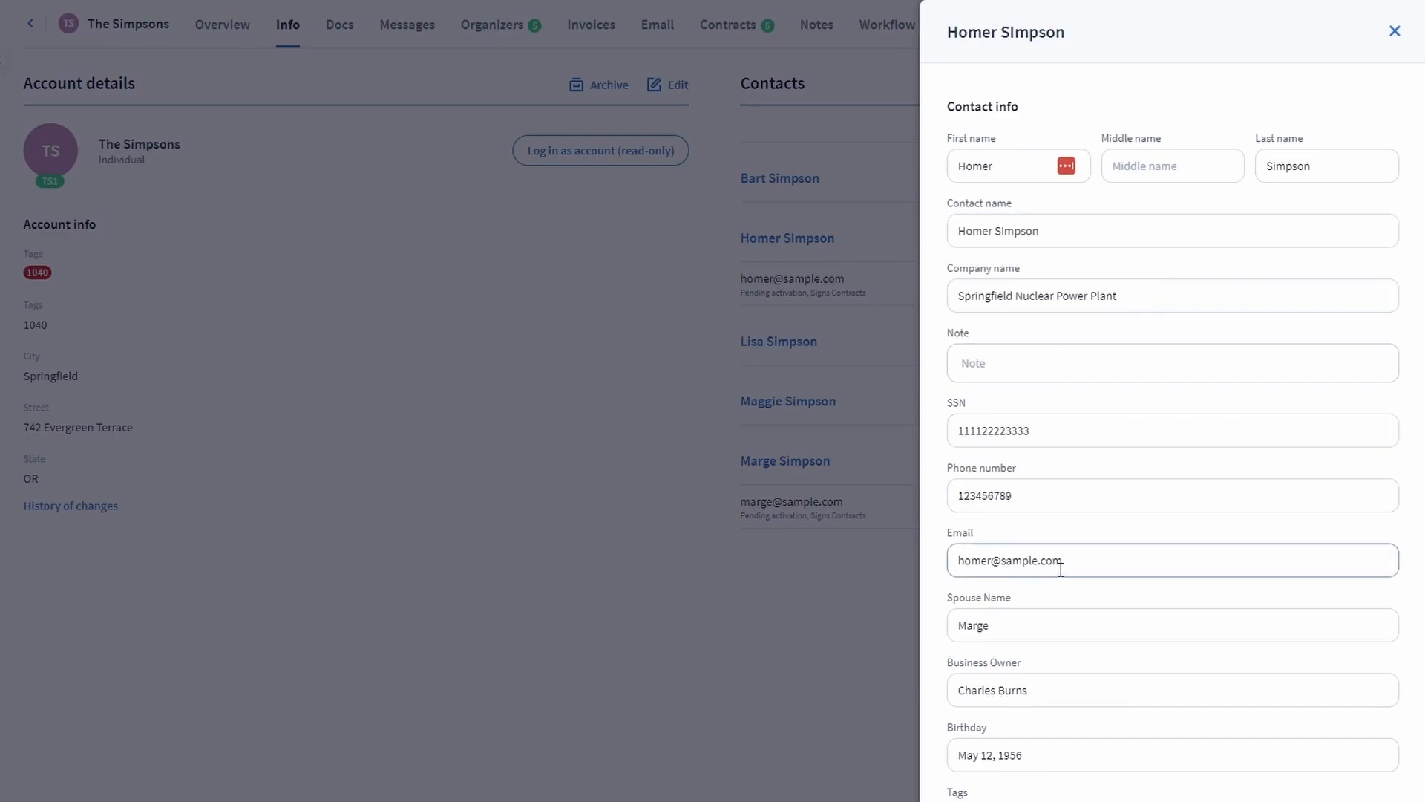
Scroll the contact details panel down to its linked accounts.
scroll(1072, 559, down, 6)
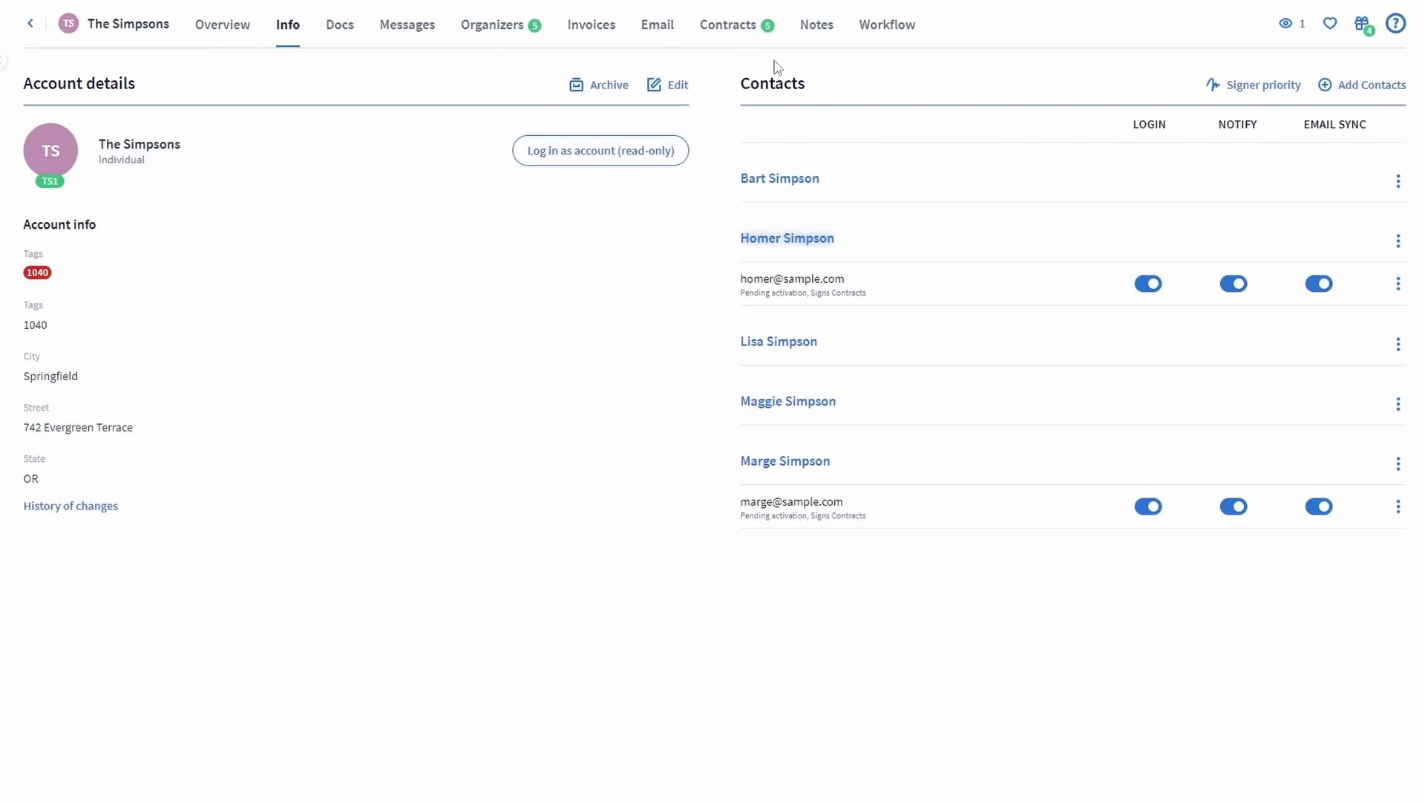
Open The Simpsons account's Notes tab.
click(818, 30)
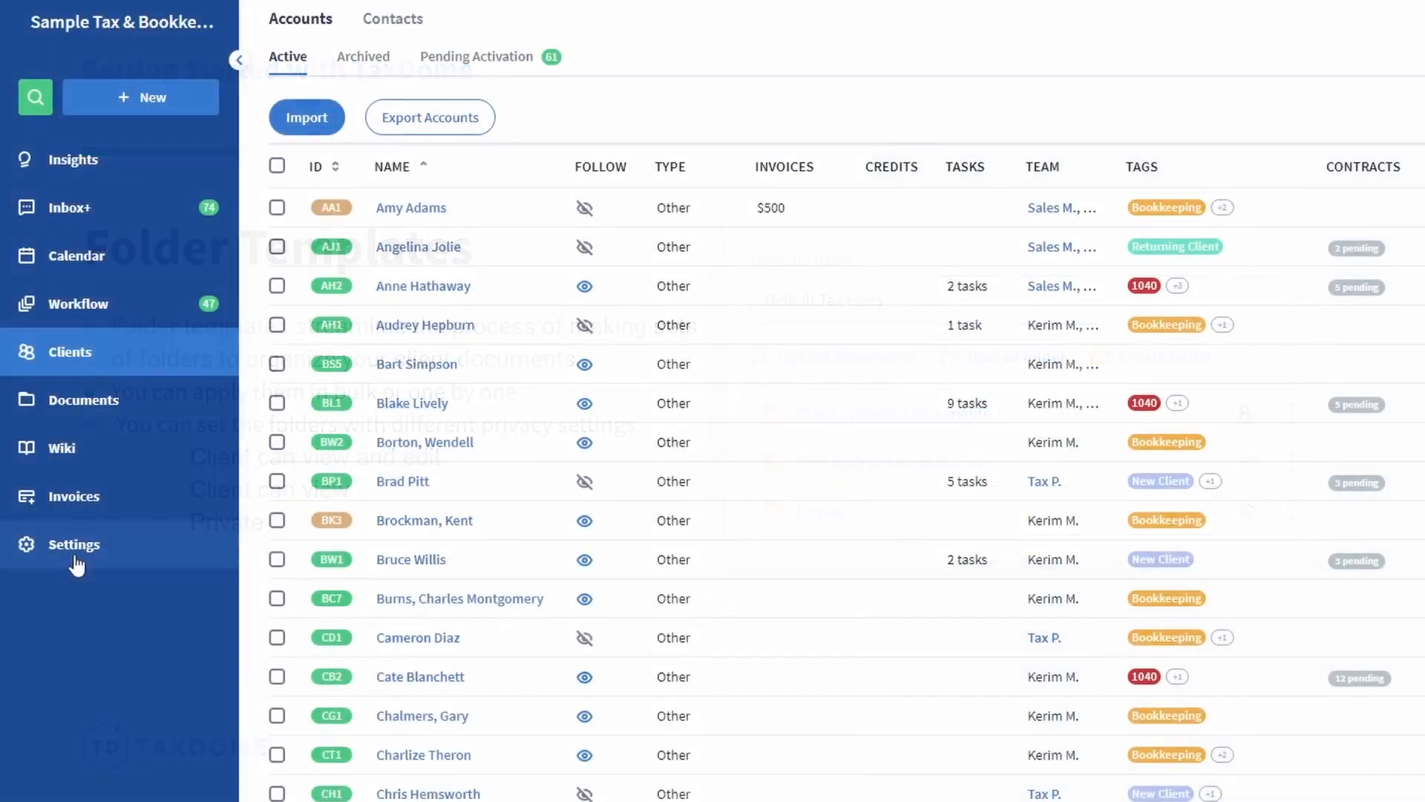
Open the EN ( ) Default Tax Years template under Settings > Templates > Folders.
click(75, 557)
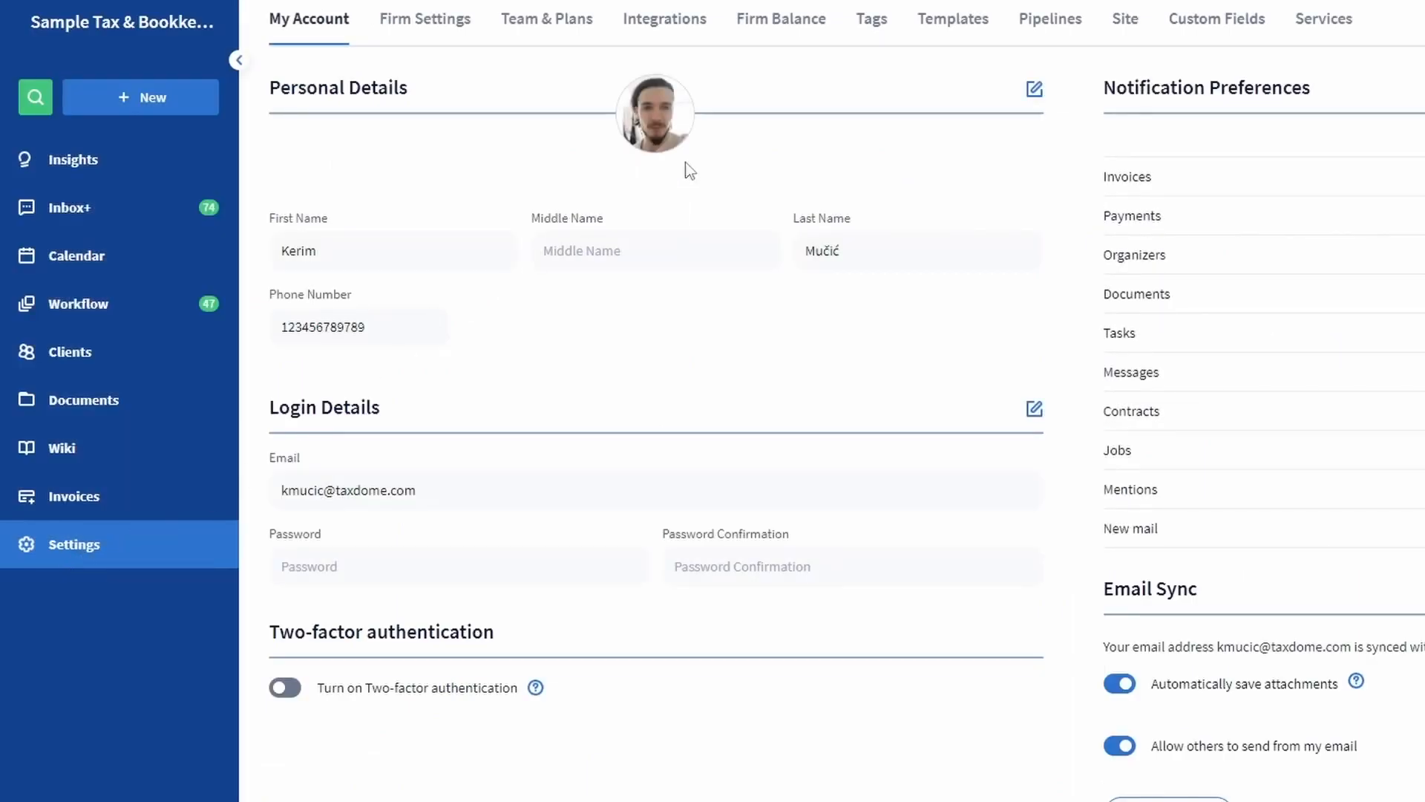
click(957, 19)
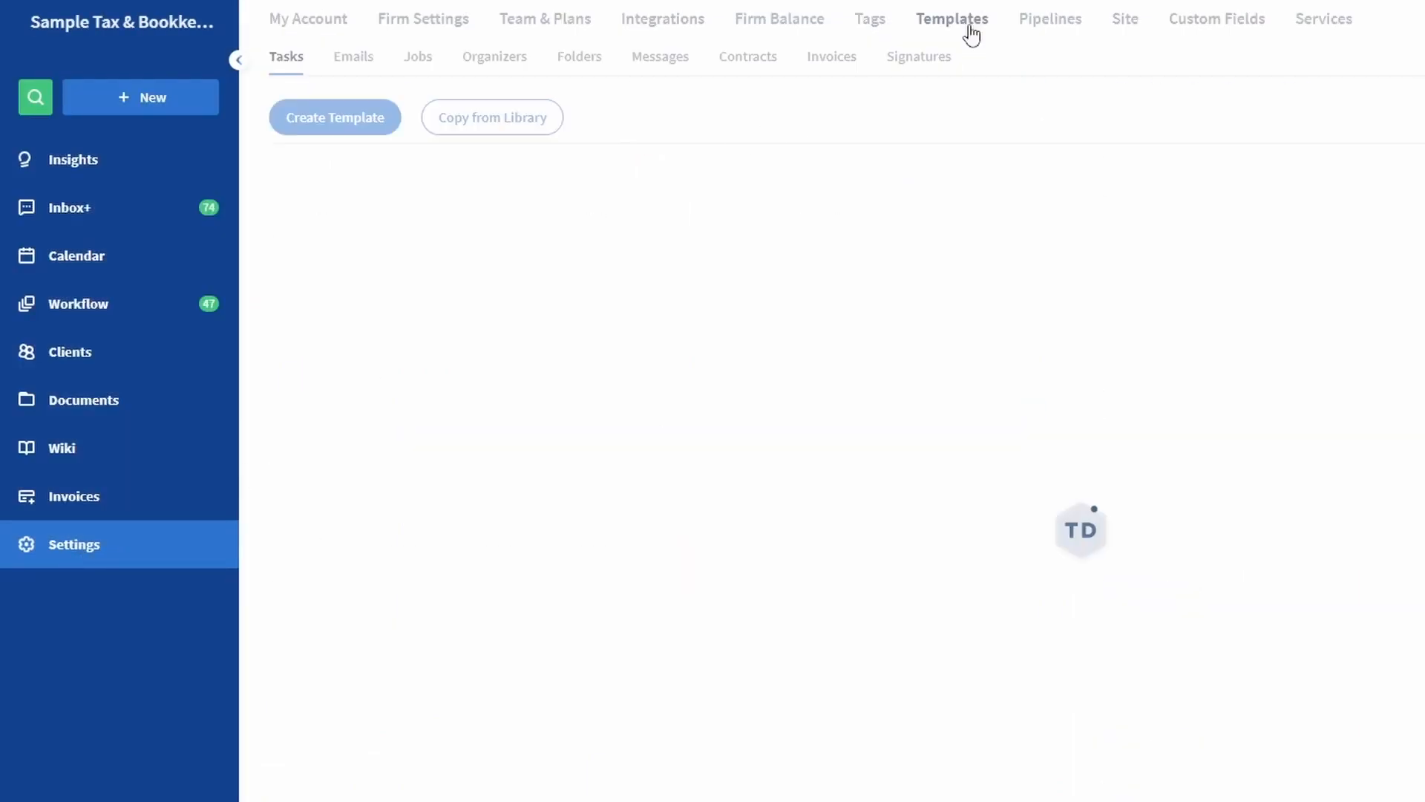
click(590, 68)
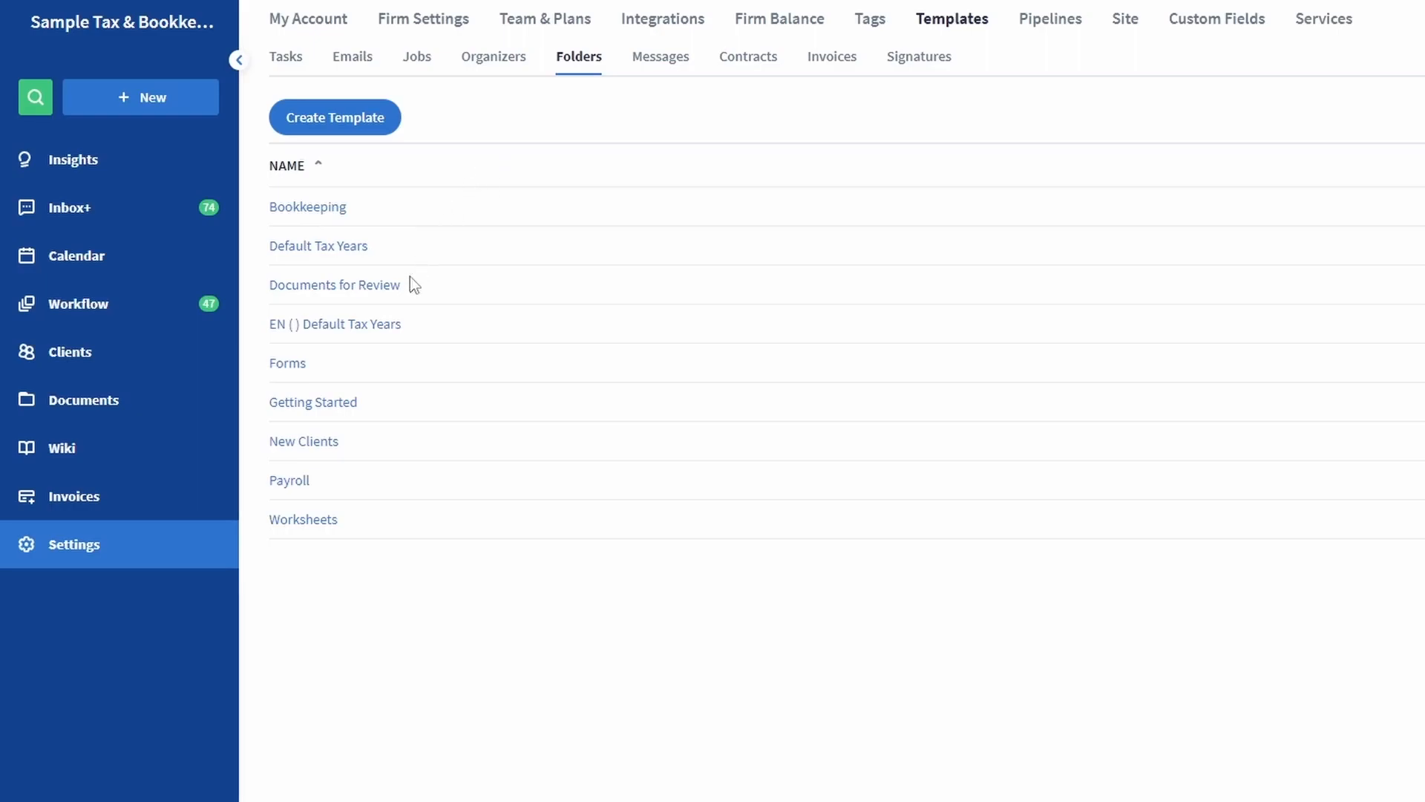
click(379, 325)
Leave the folder template's name field and view the firm's tag list under Tags.
click(716, 456)
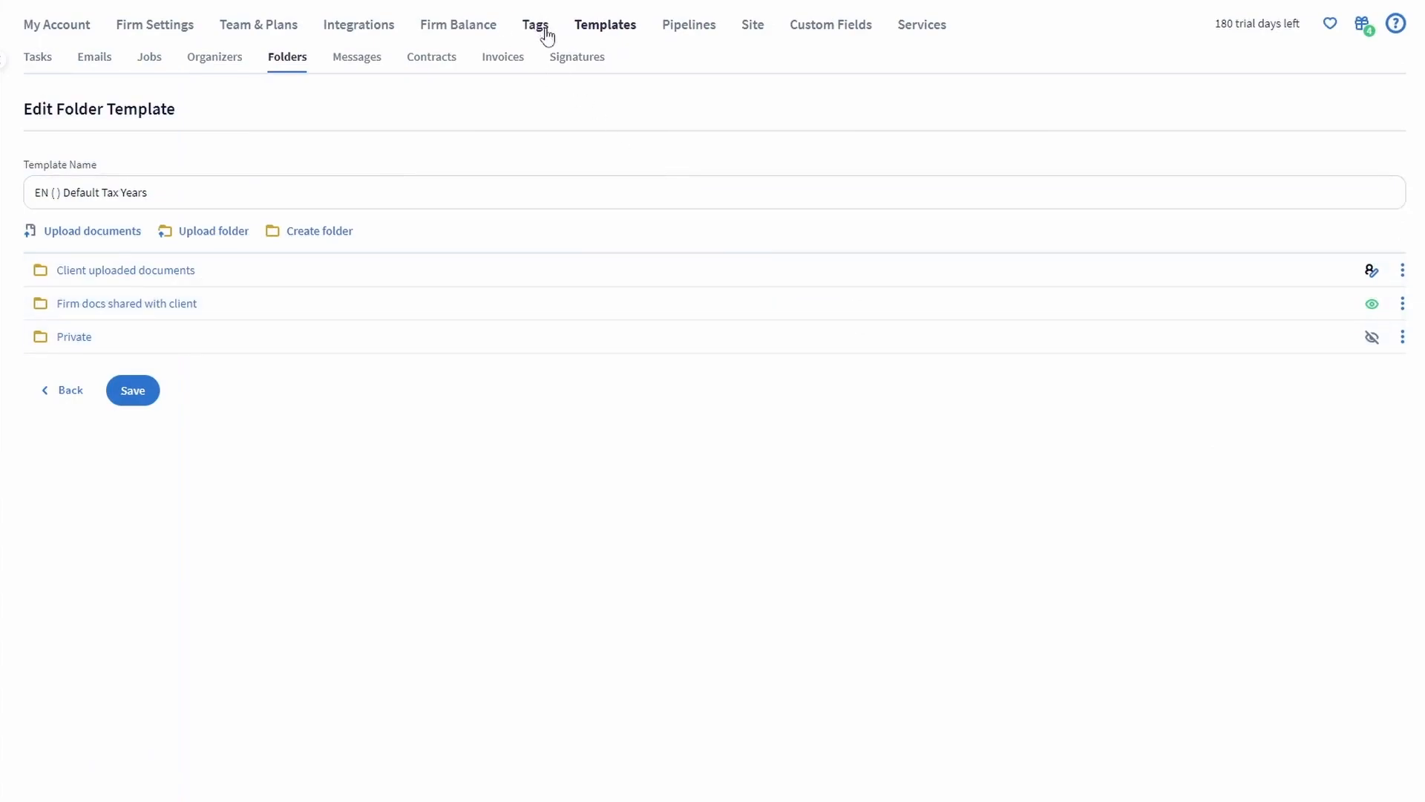
click(545, 30)
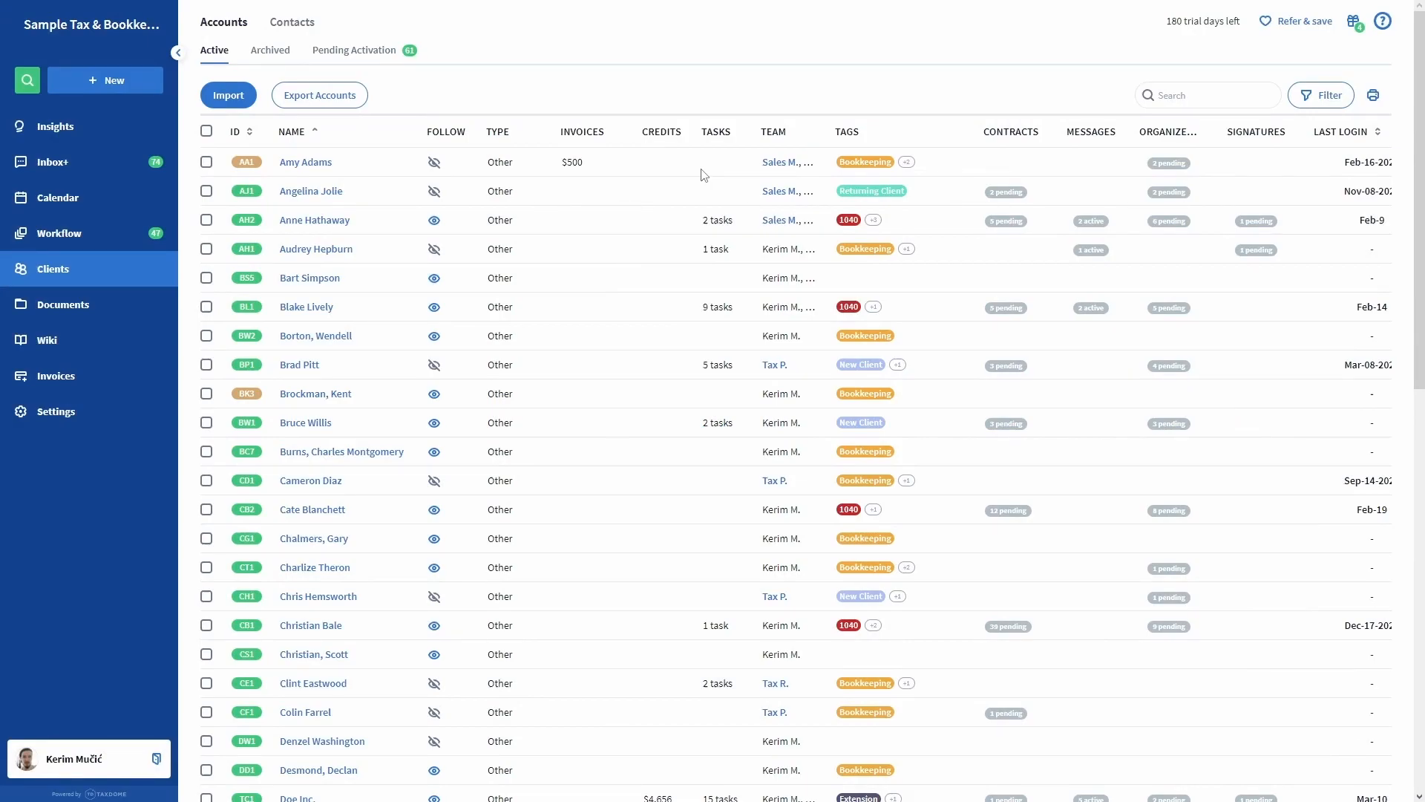
Check the New menu, then start a client import at the Upload CSV File step.
click(110, 78)
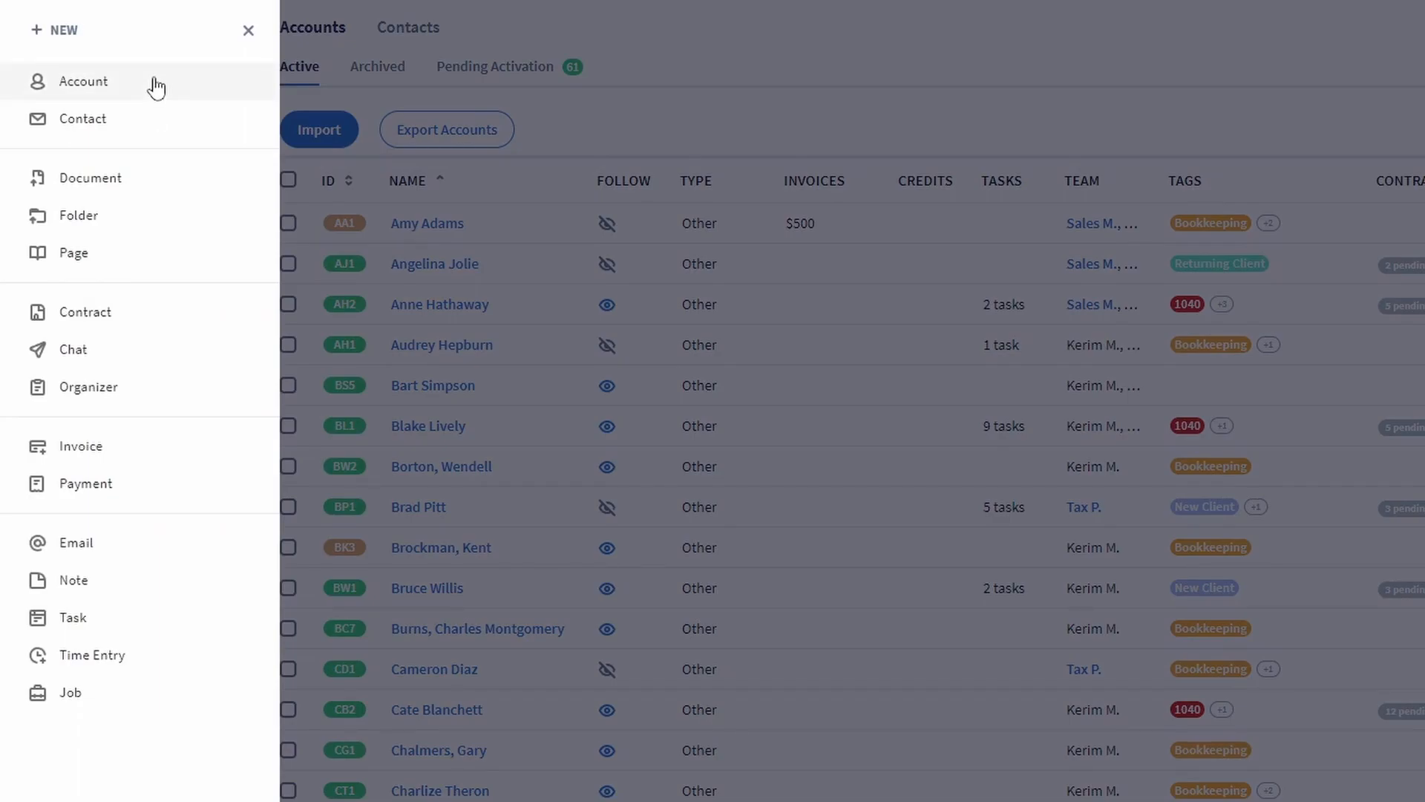
click(707, 254)
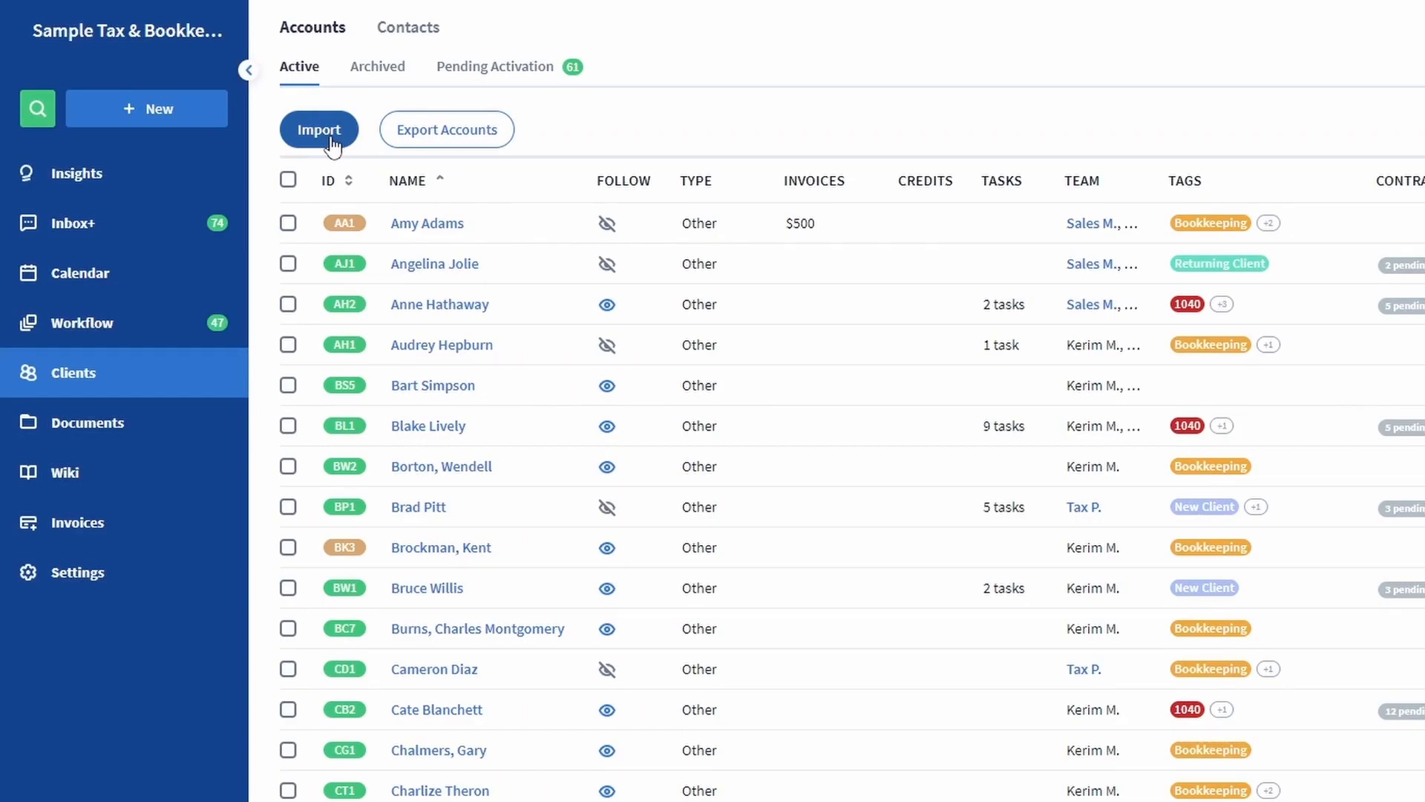
click(331, 138)
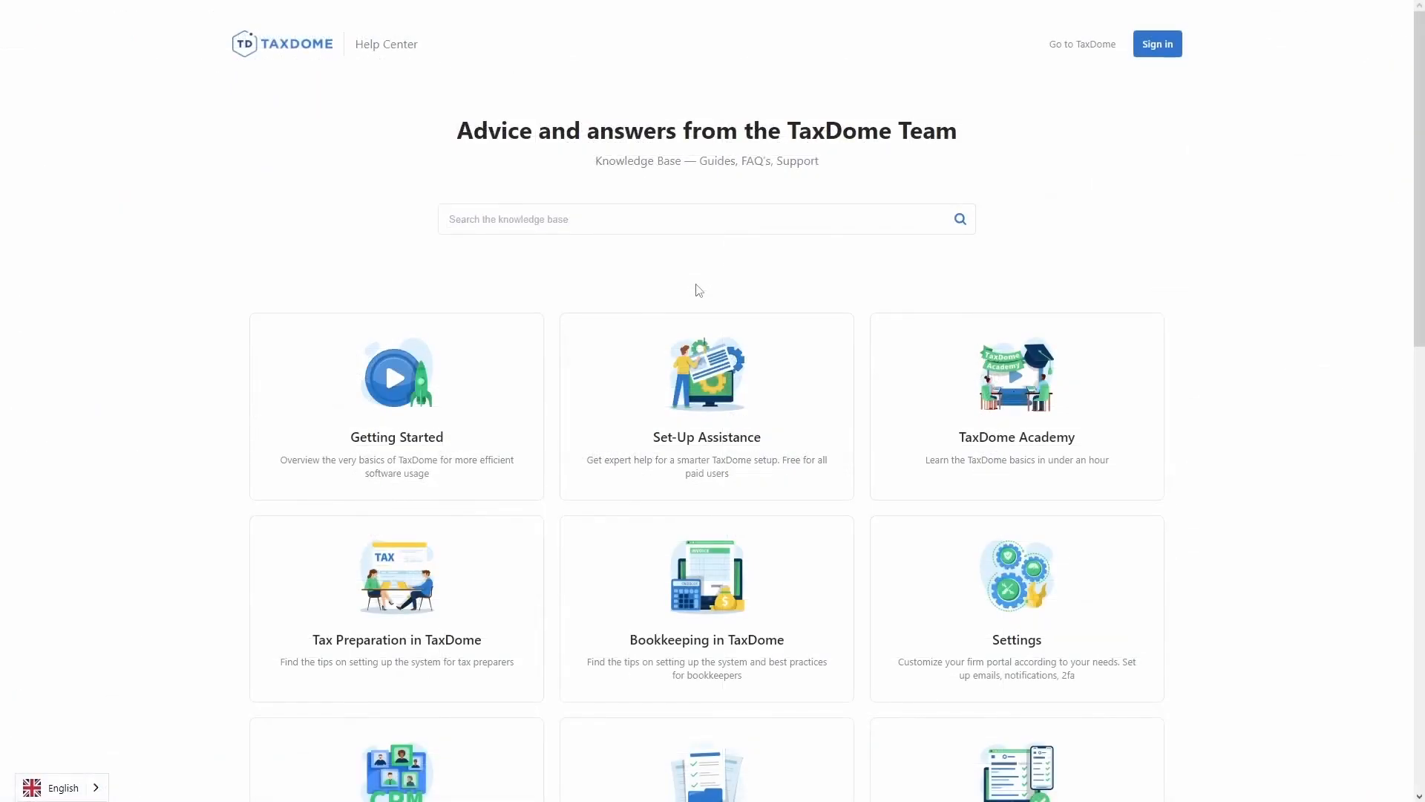
Search the Help Center knowledge base for 'how to import'.
text(how to impor)
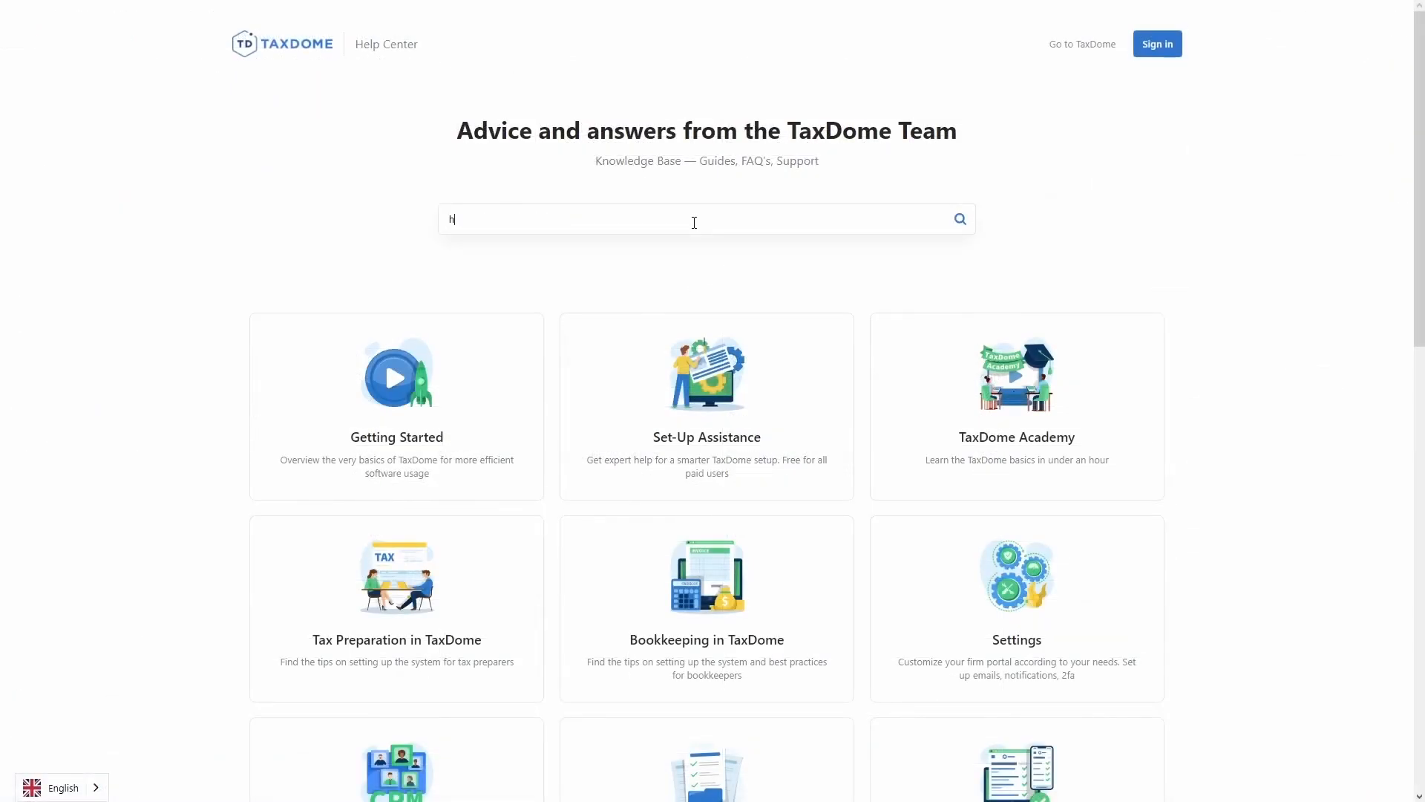
text(t)
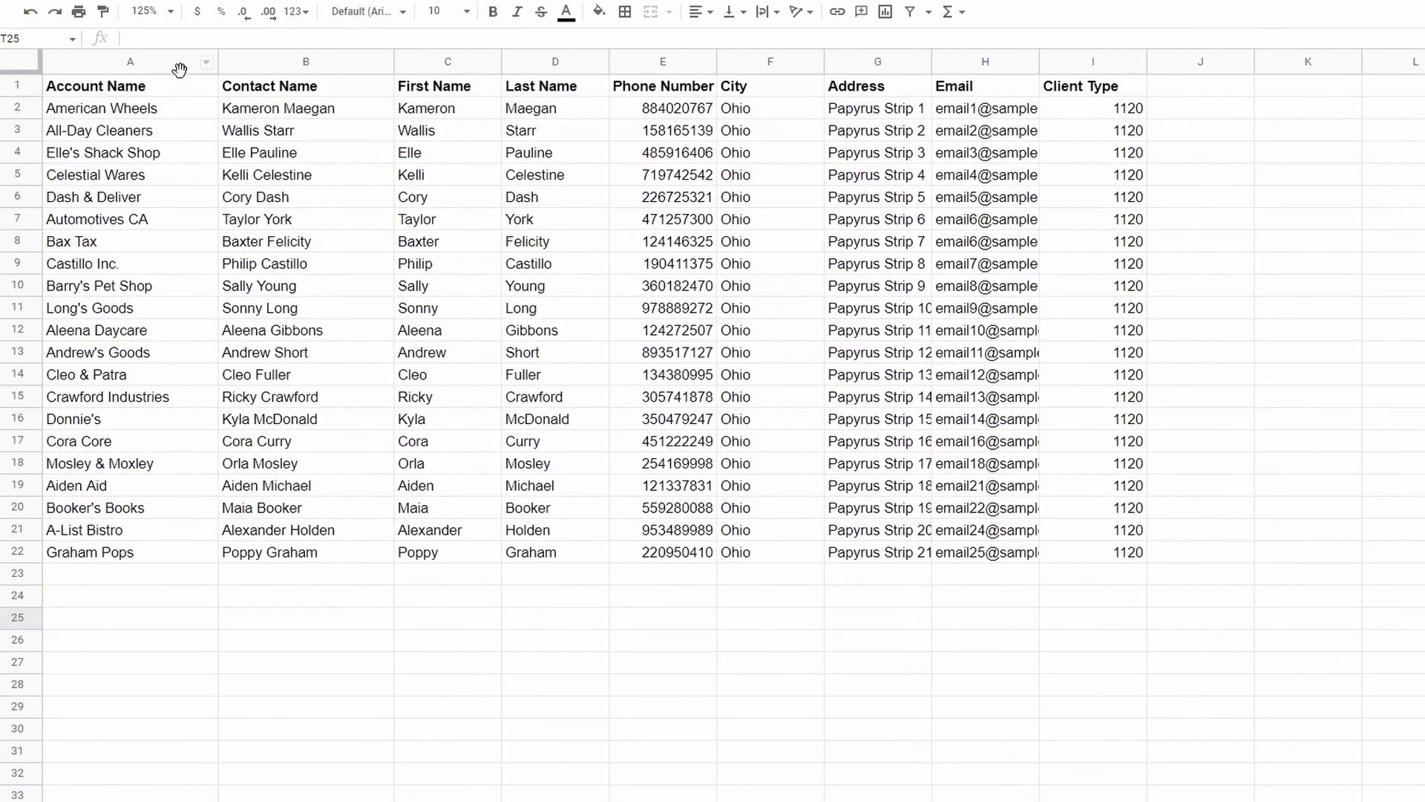
Select the Account Name and Contact Name columns (A and B) of the Import Example sheet.
click(156, 103)
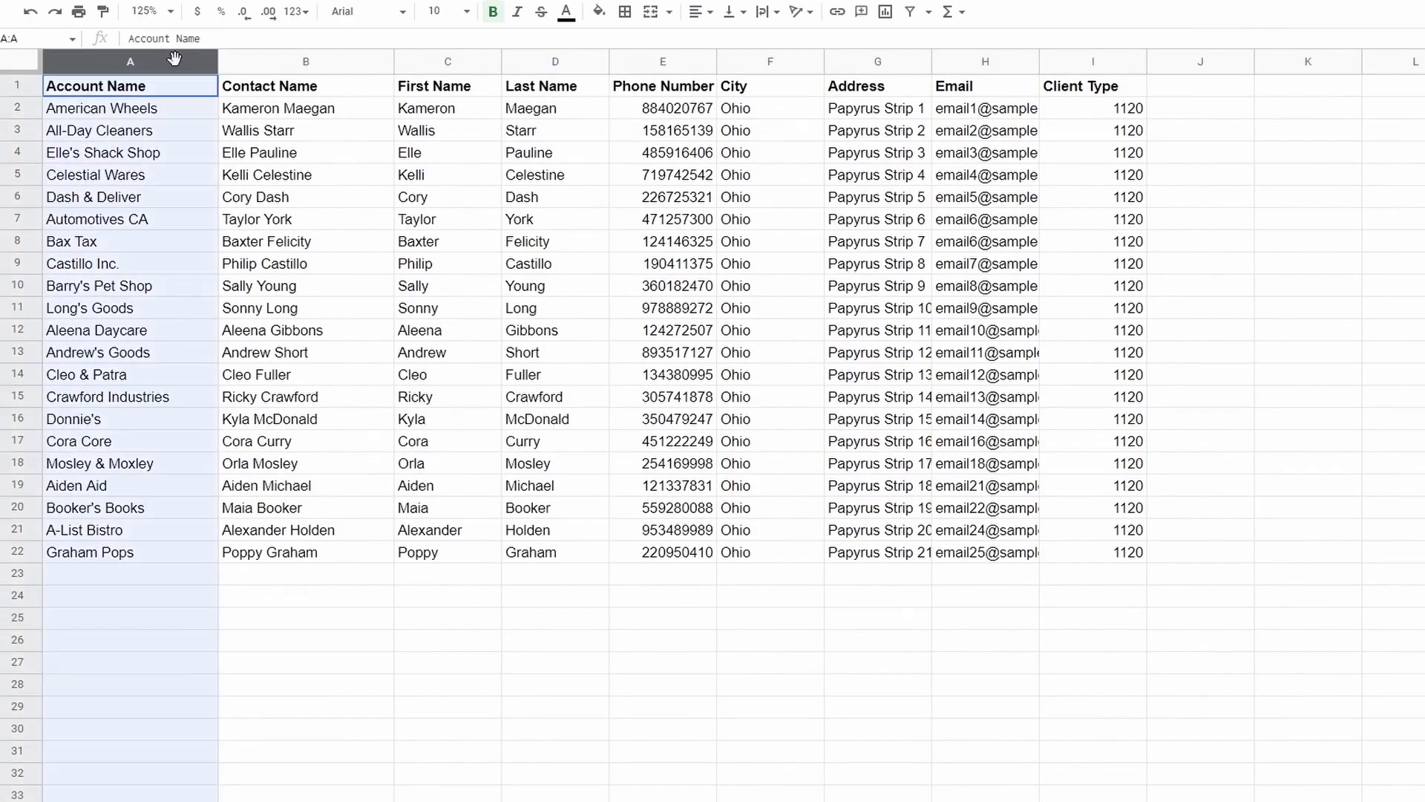
ctrl+click(343, 65)
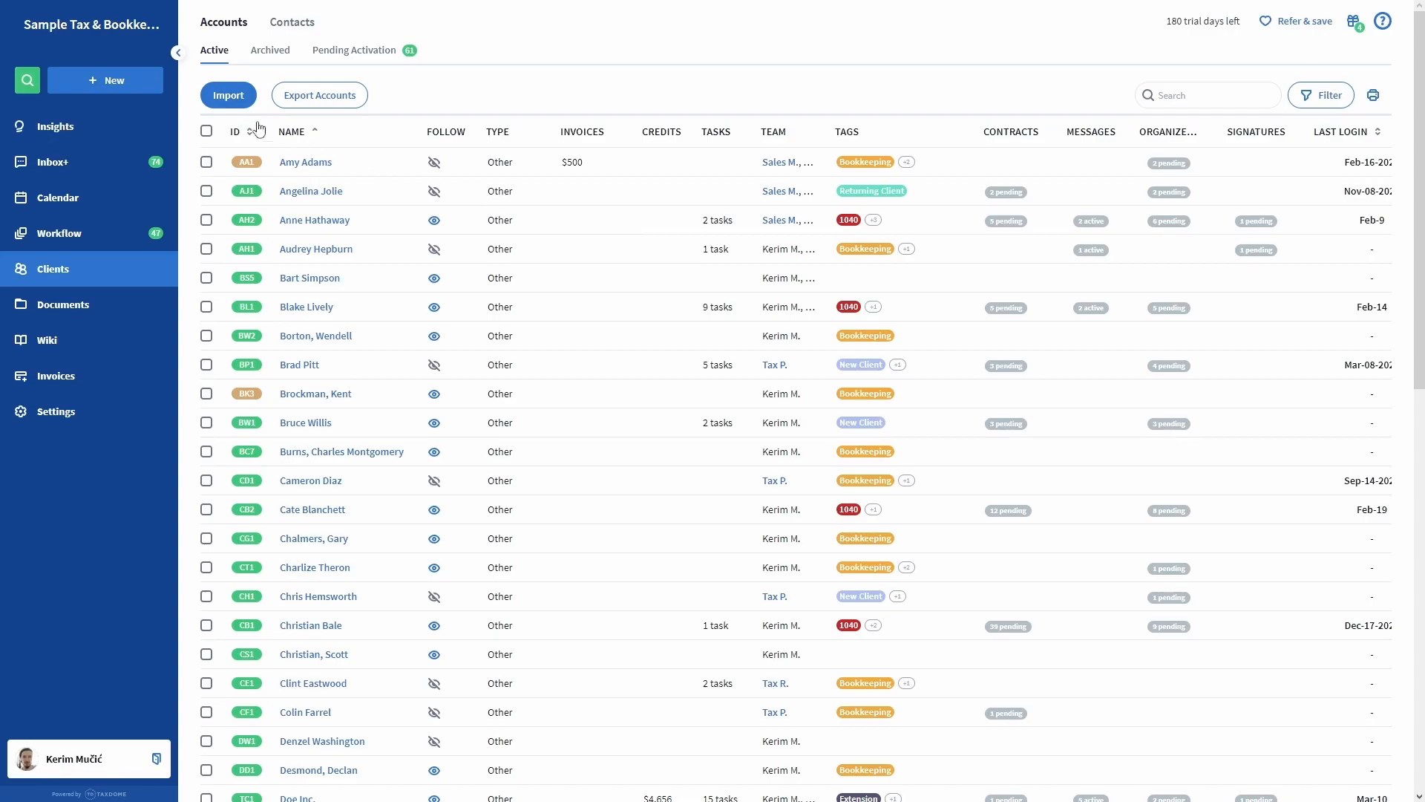
Open the client import panel, then scroll the help article down to Prepare a CSV File.
click(223, 105)
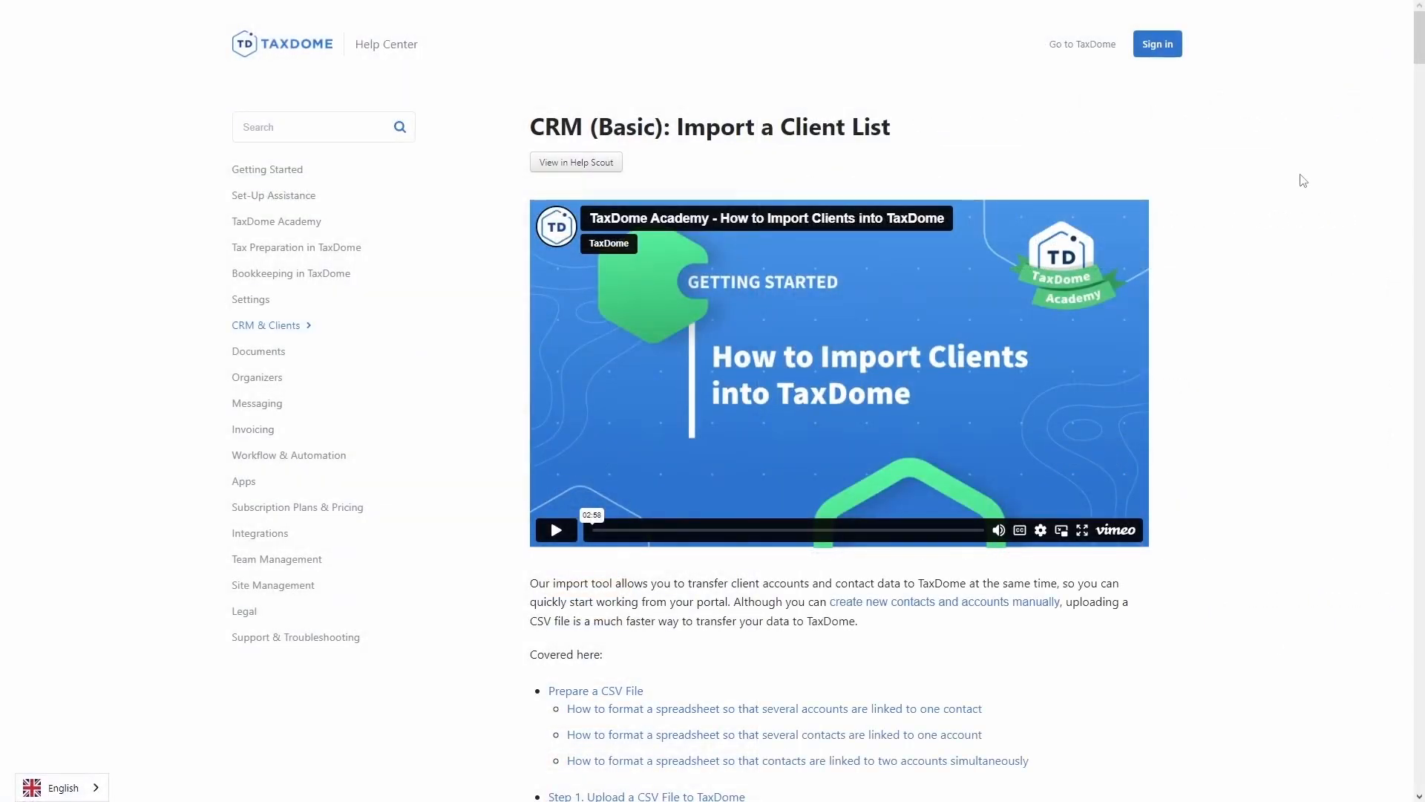
middle_click(1298, 205)
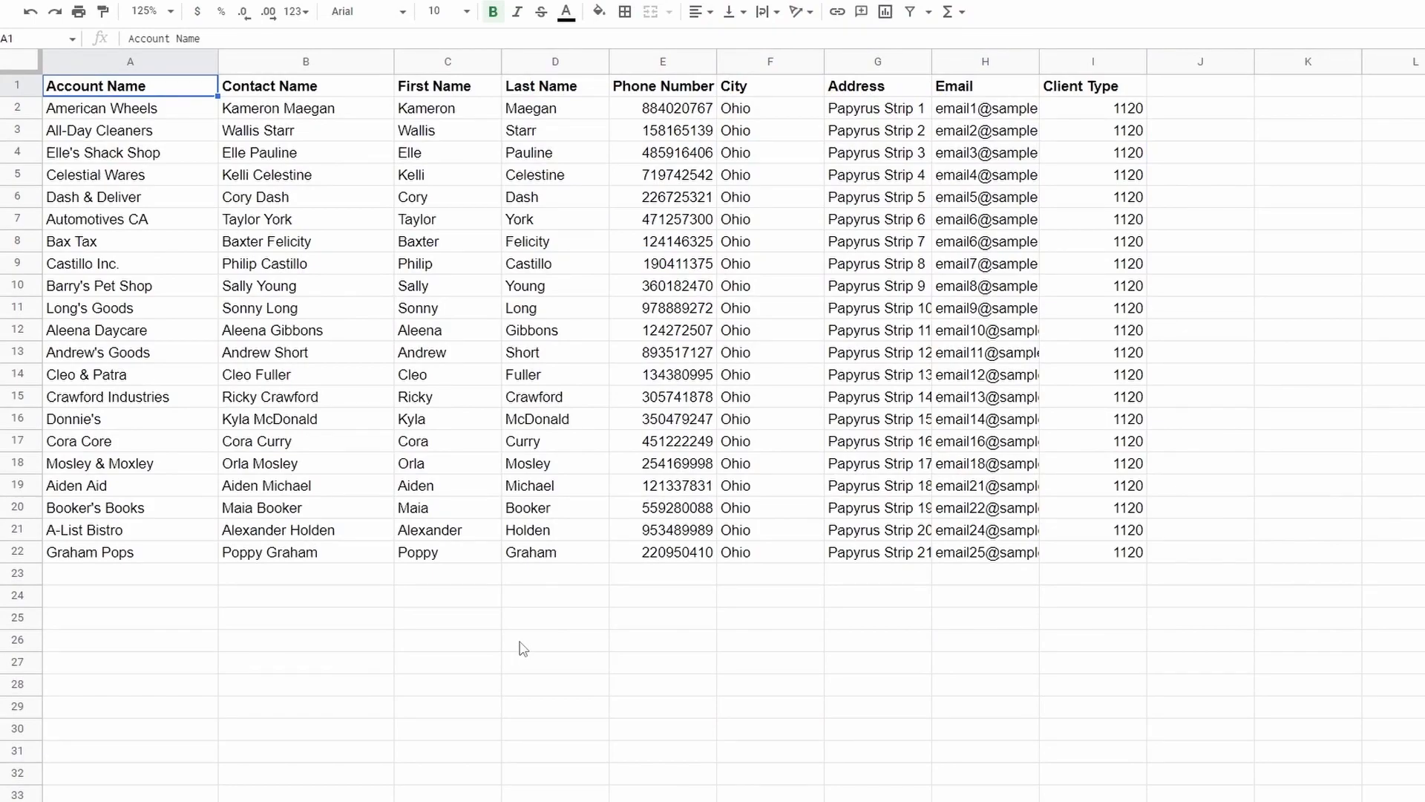
Select the Account Name, Contact Name and Email columns (A, B and H) in turn.
click(162, 66)
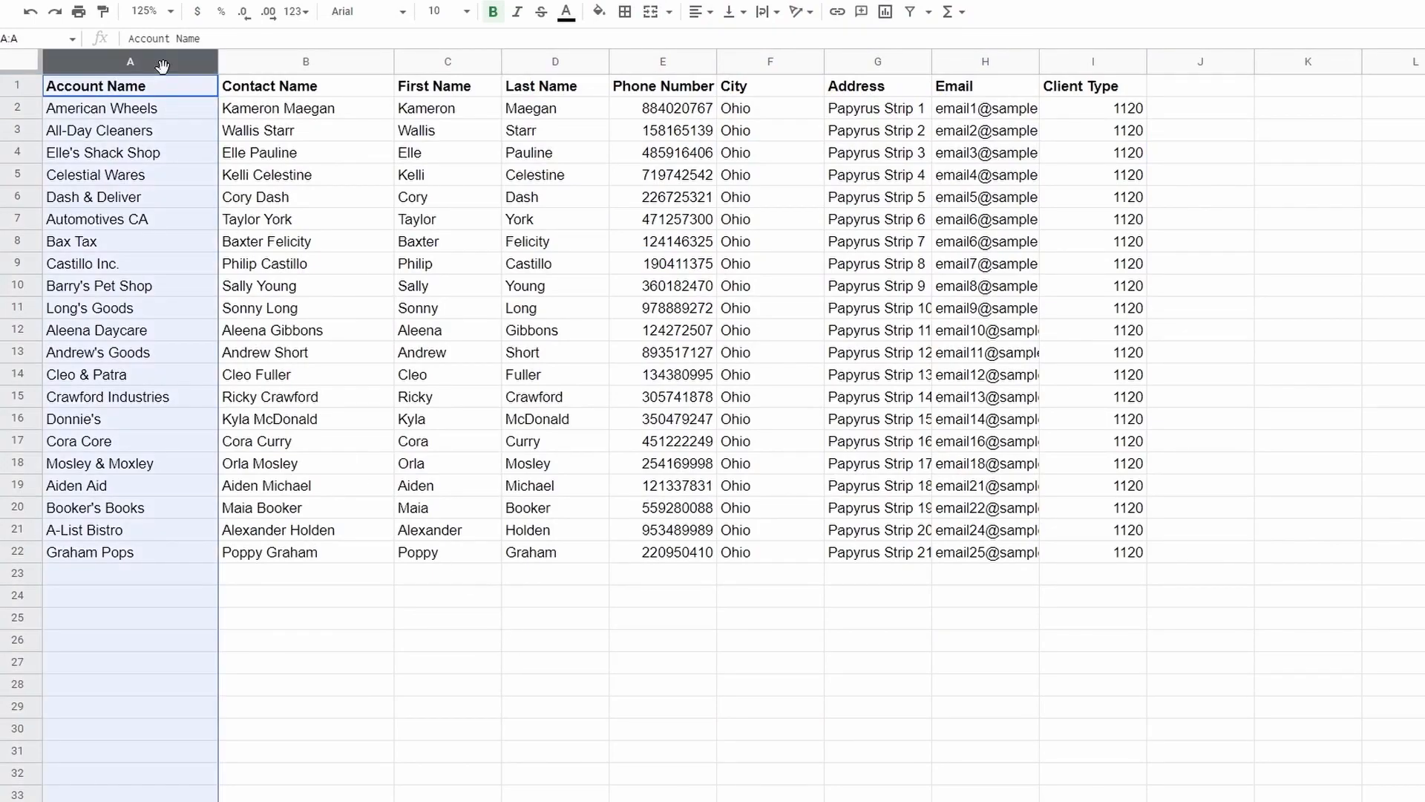
click(354, 66)
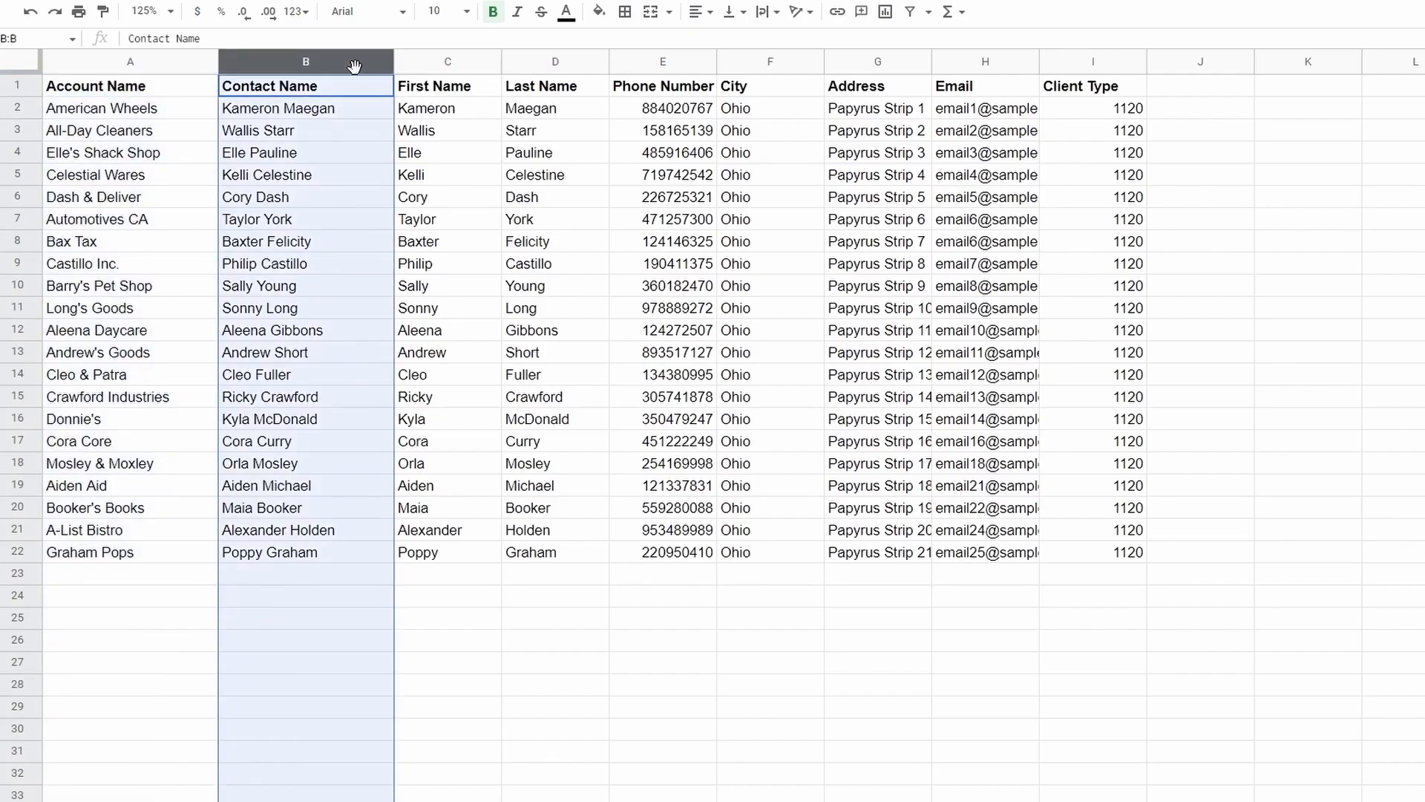
click(965, 65)
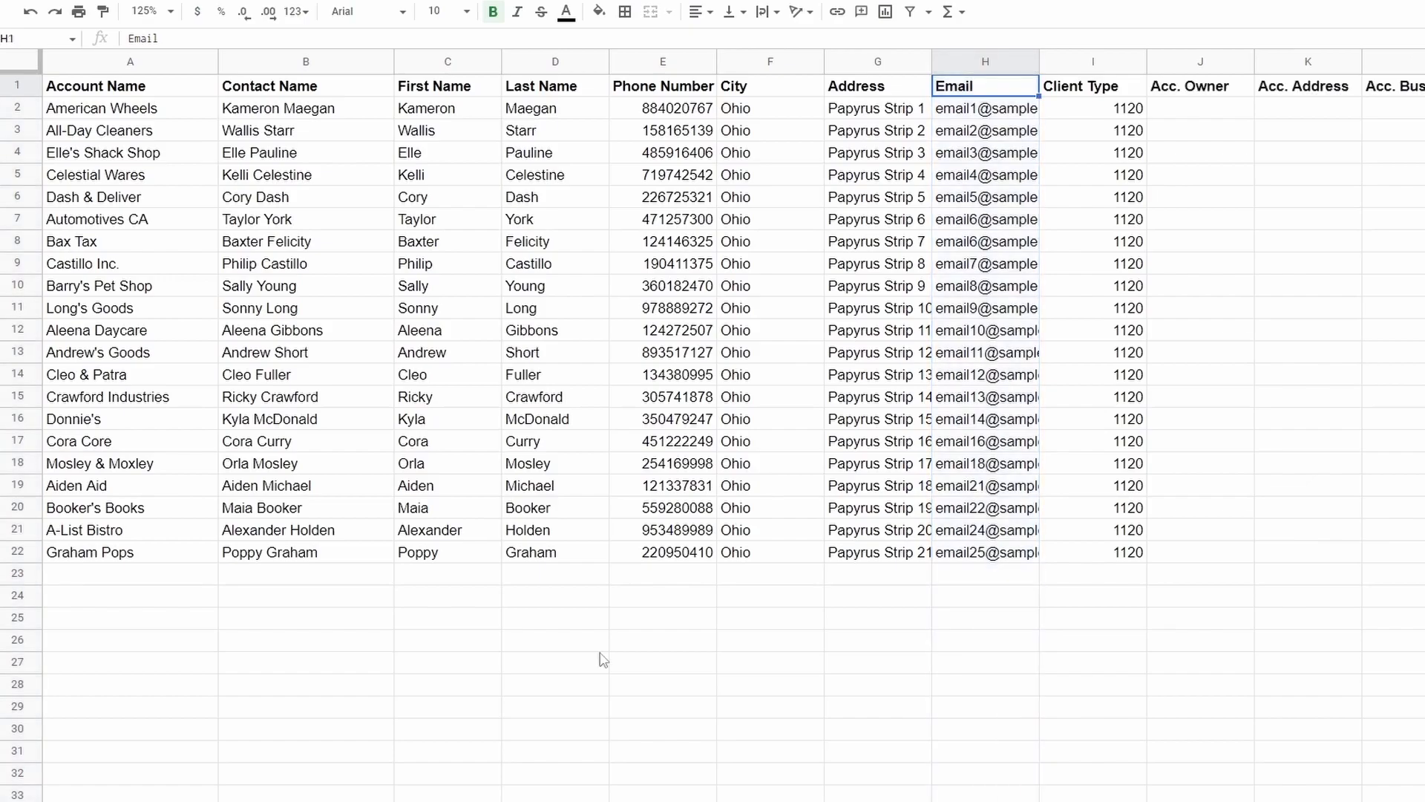
Highlight extra columns J–L (Acc. Owner to Acc. Business Phone) and M–O (Con. Birthday to Con. Spouse Name).
scroll(712, 334, right, 5)
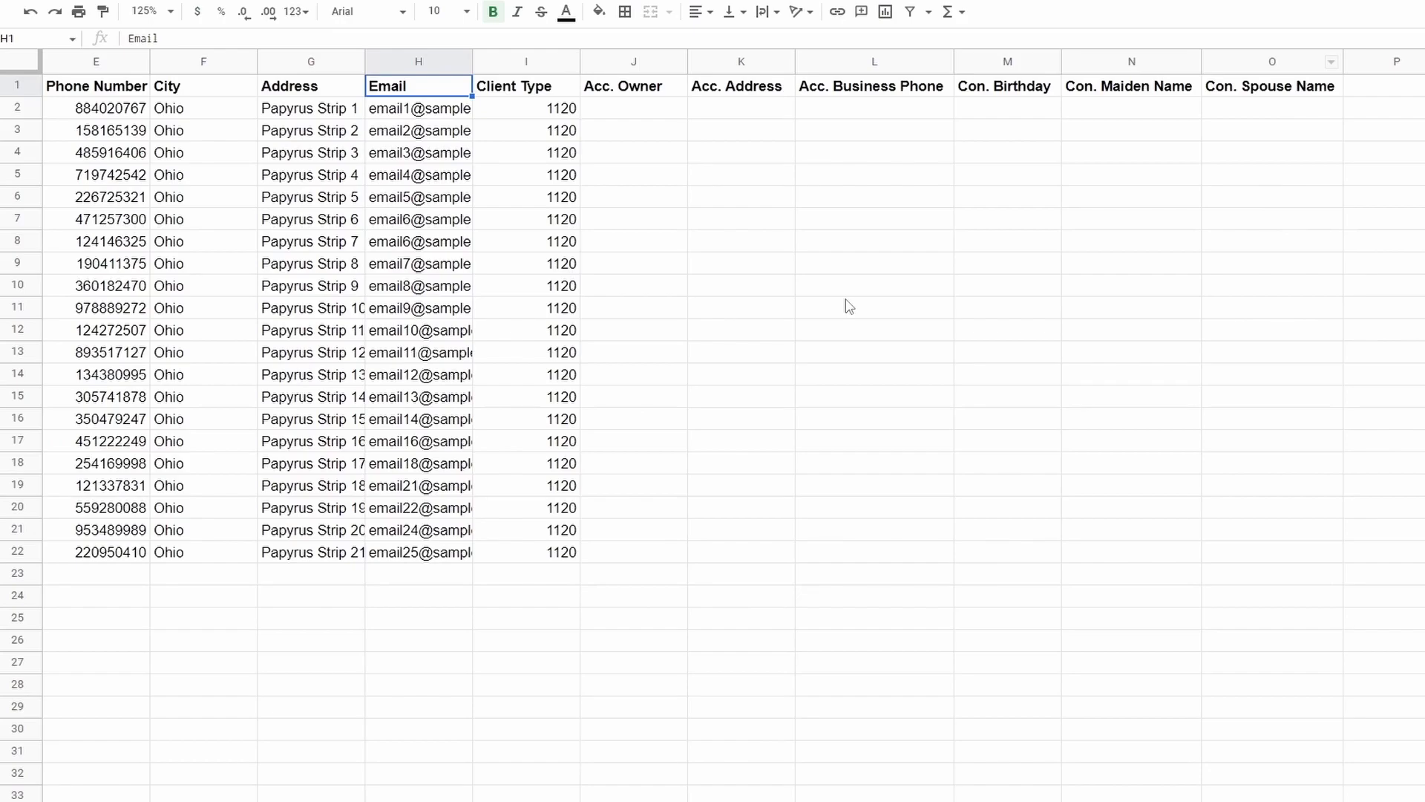
drag(632, 64, 848, 62)
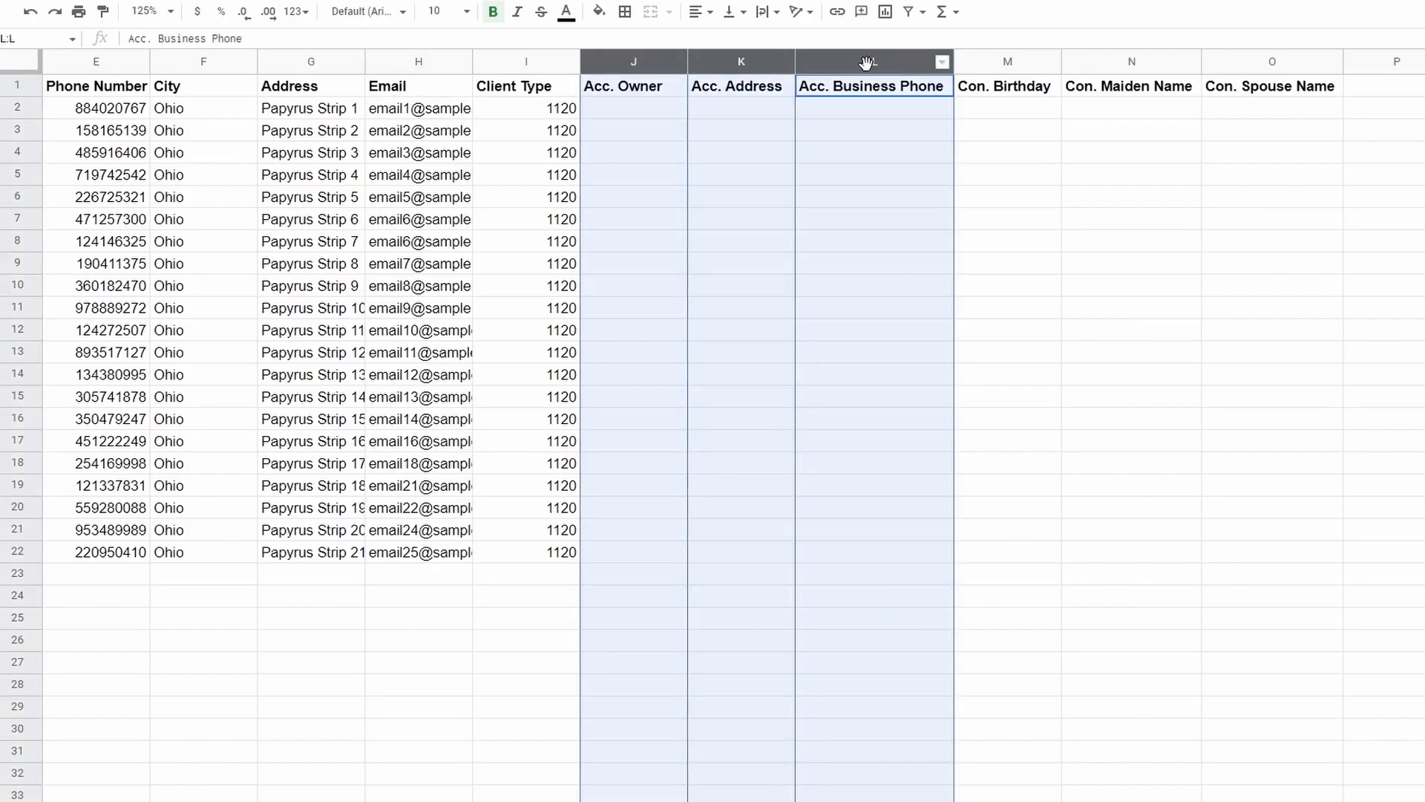
drag(1013, 63, 1262, 59)
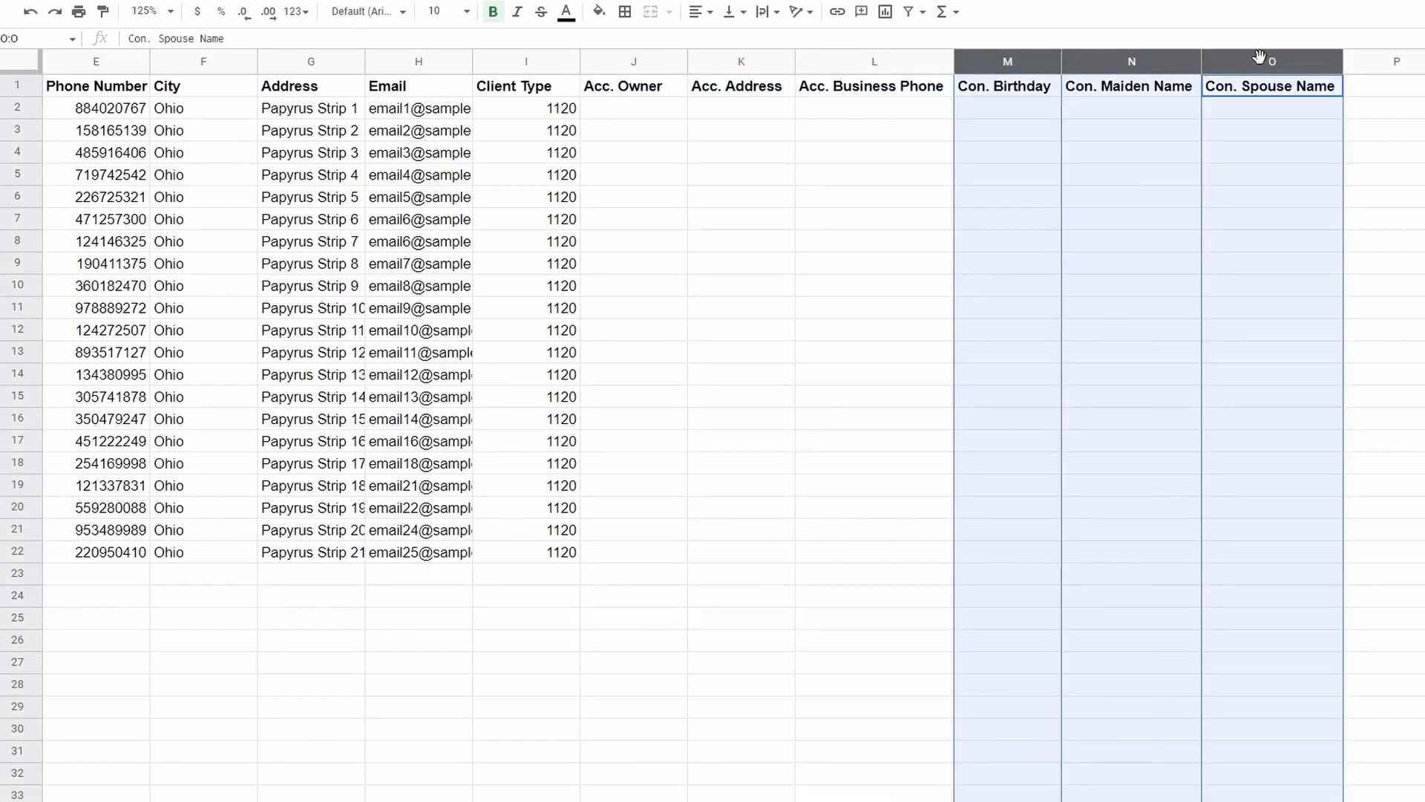
click(1371, 210)
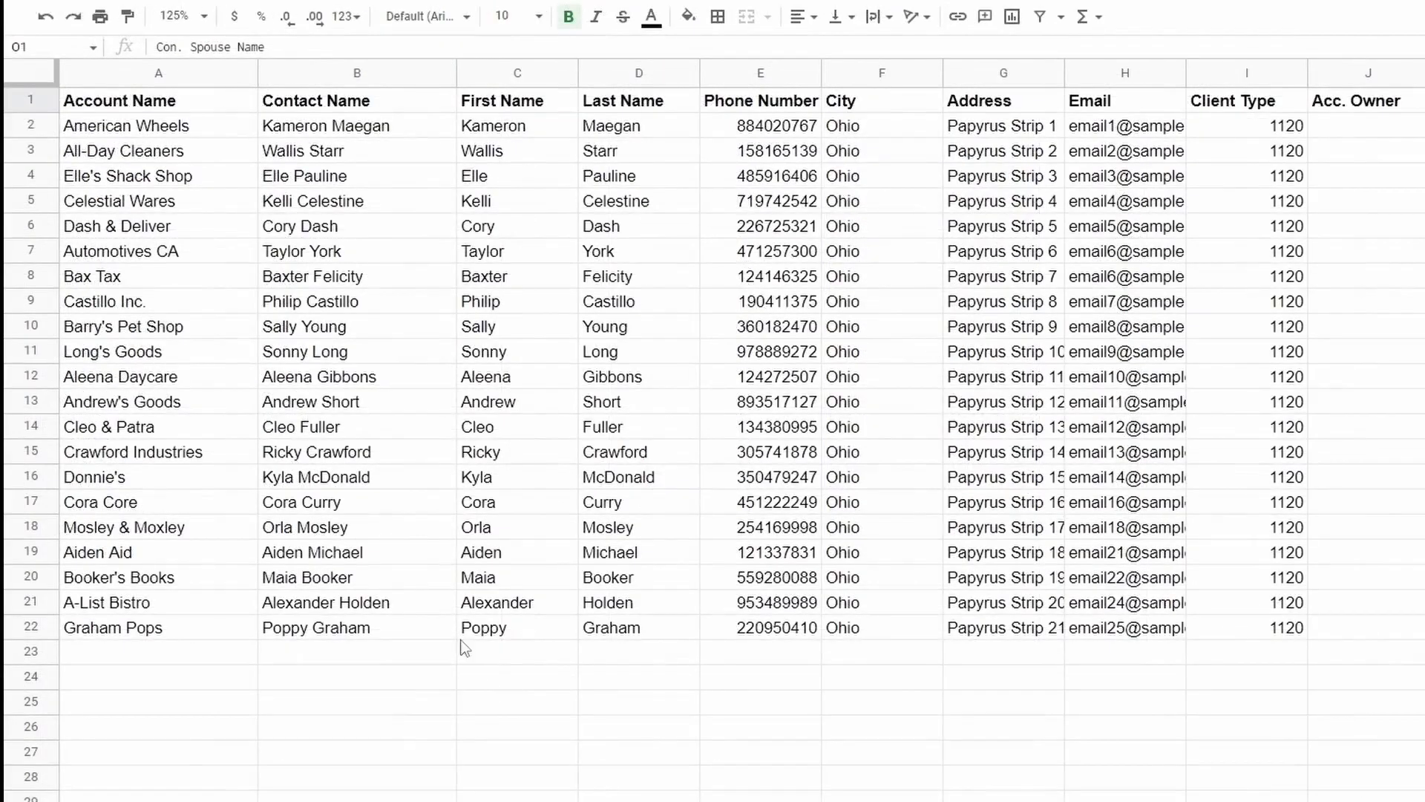
Highlight Castillo Inc. with its contact, then one account in A2:A3 with two contacts' rows.
click(178, 308)
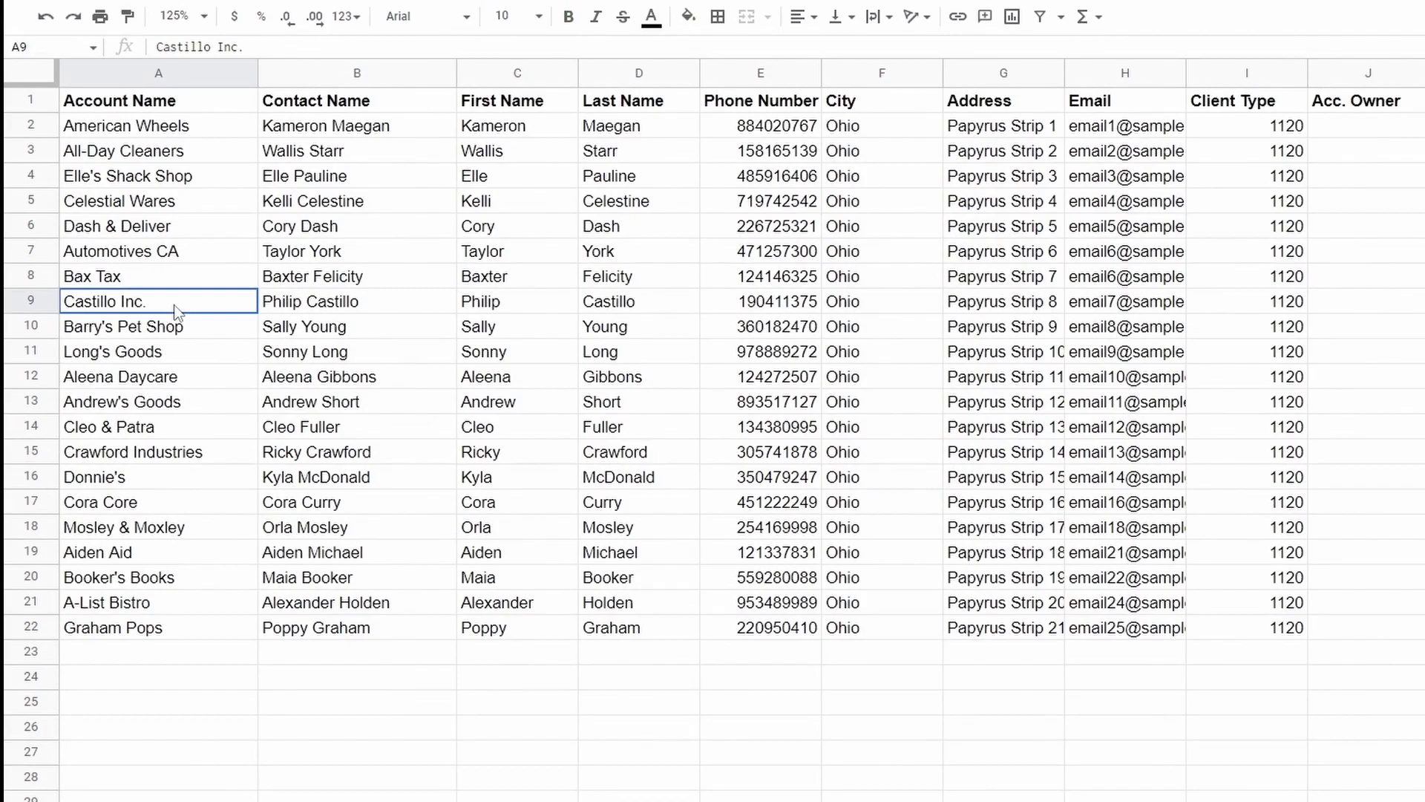
drag(178, 307, 379, 306)
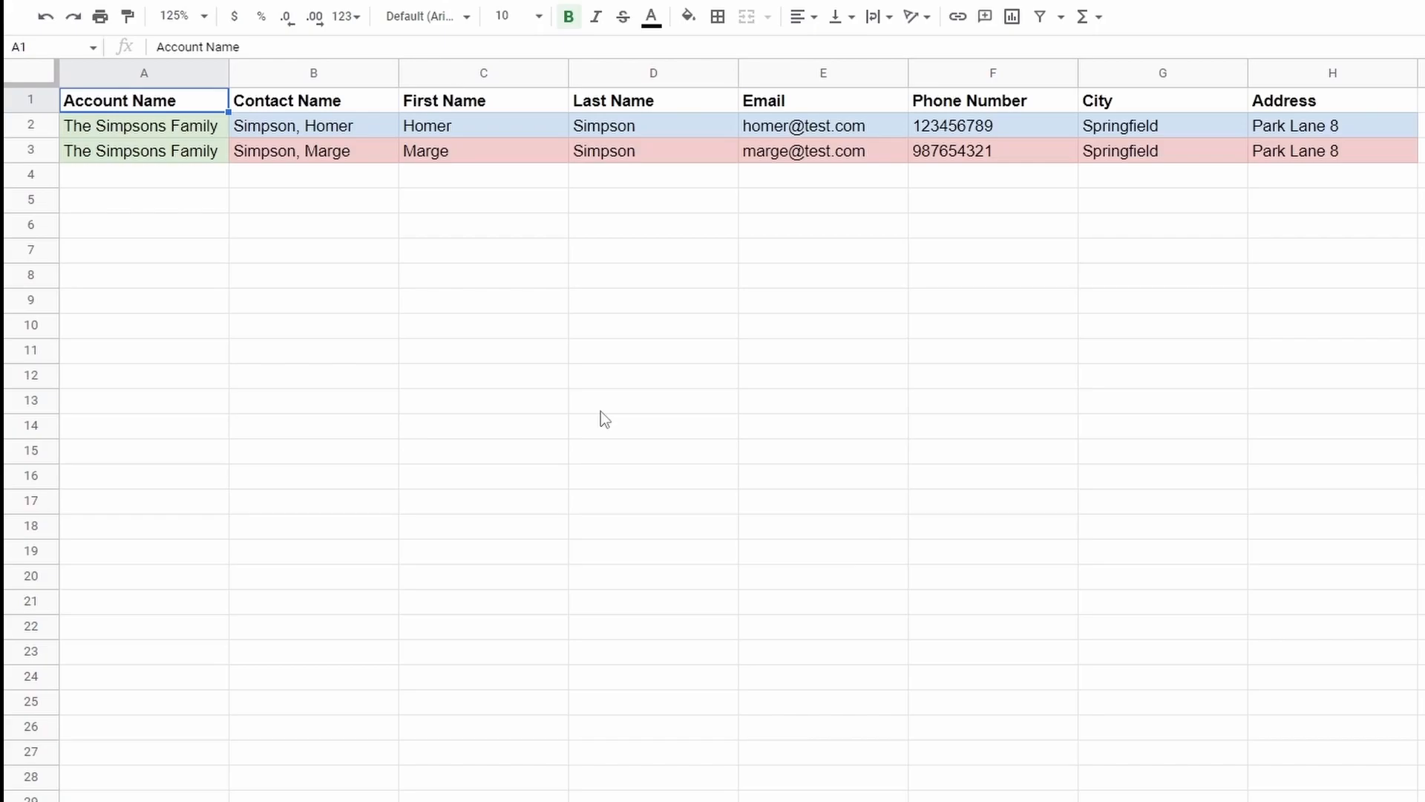
drag(179, 125, 182, 154)
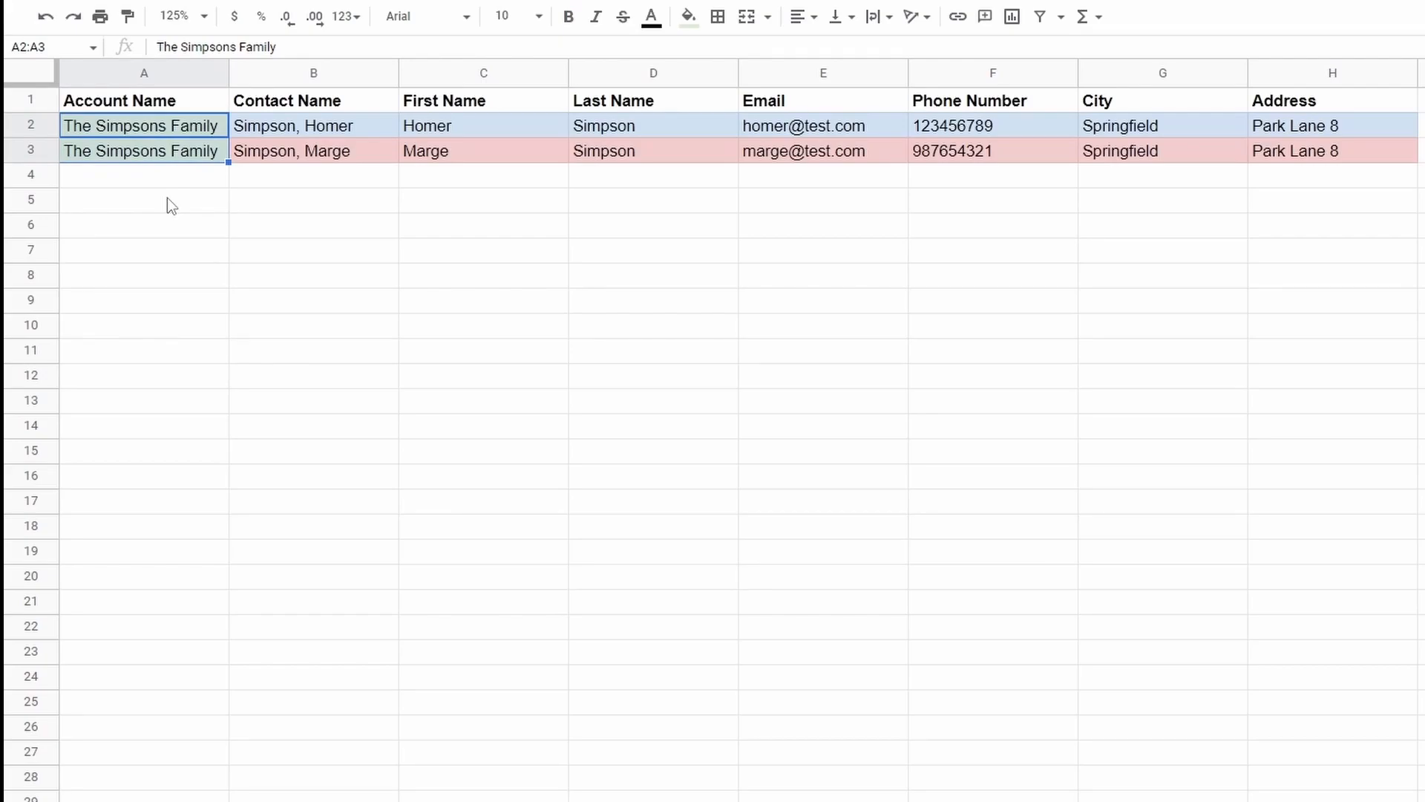
click(332, 128)
drag(448, 141, 1292, 126)
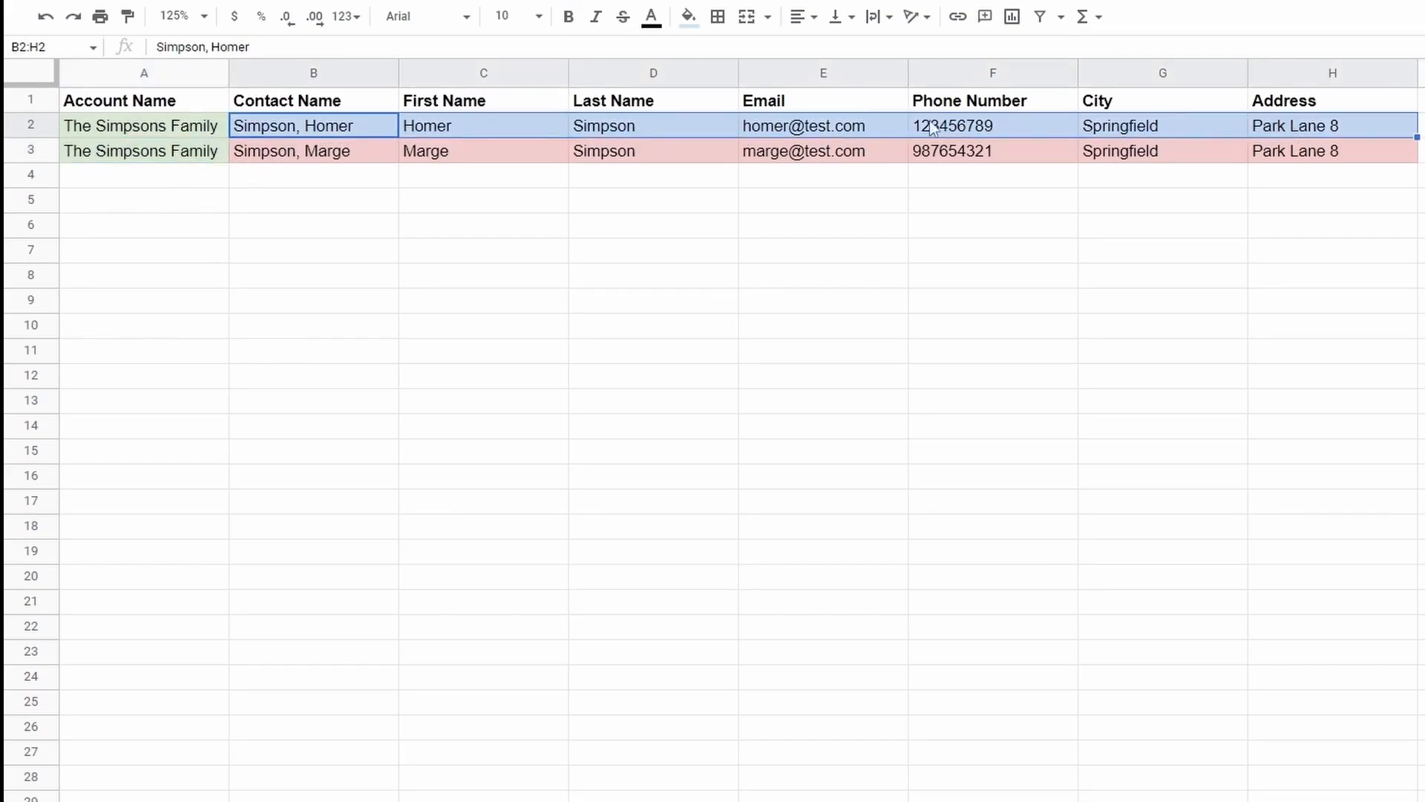
drag(303, 159, 1296, 155)
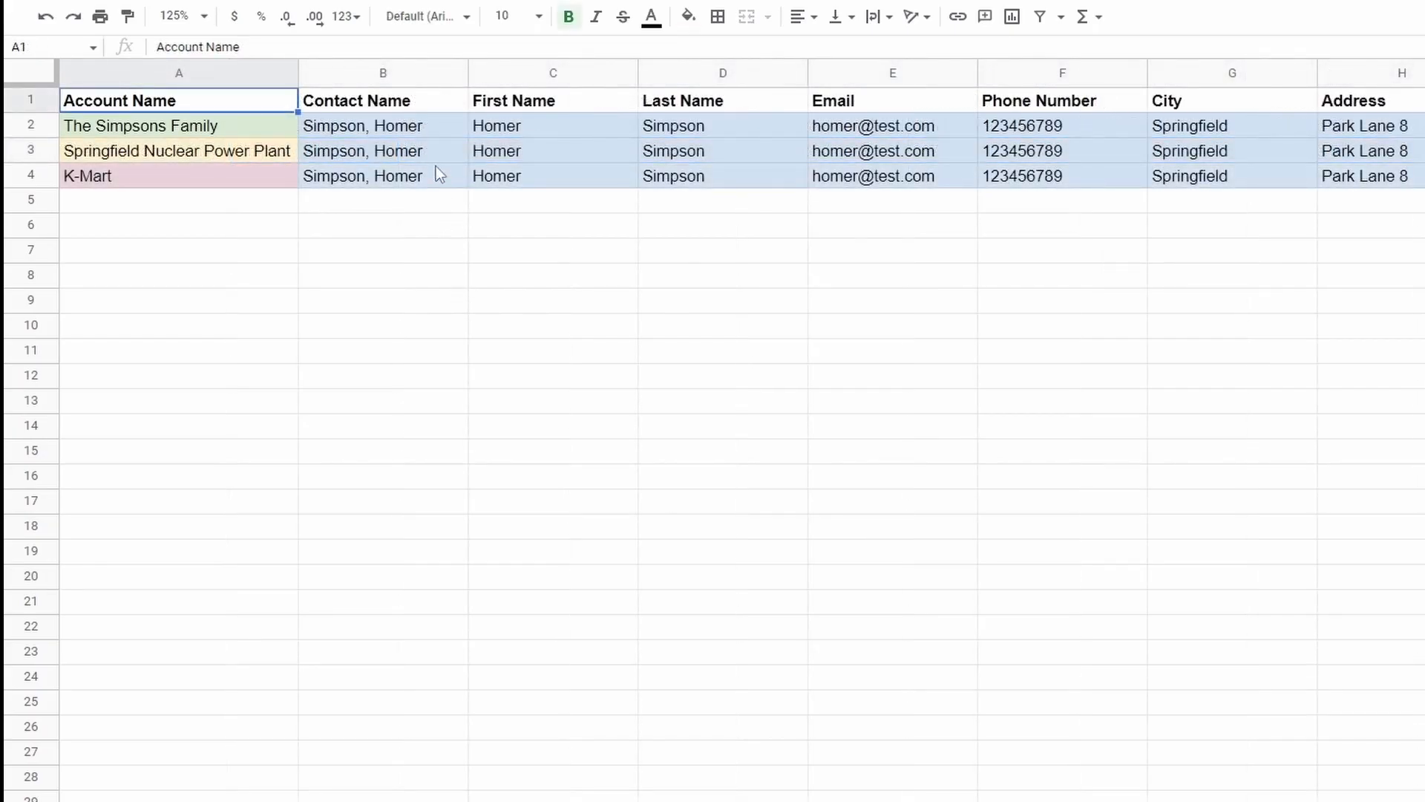
Highlight the shared contact details in rows 2–4 and each of its three accounts, including K-Mart.
drag(430, 126, 1330, 181)
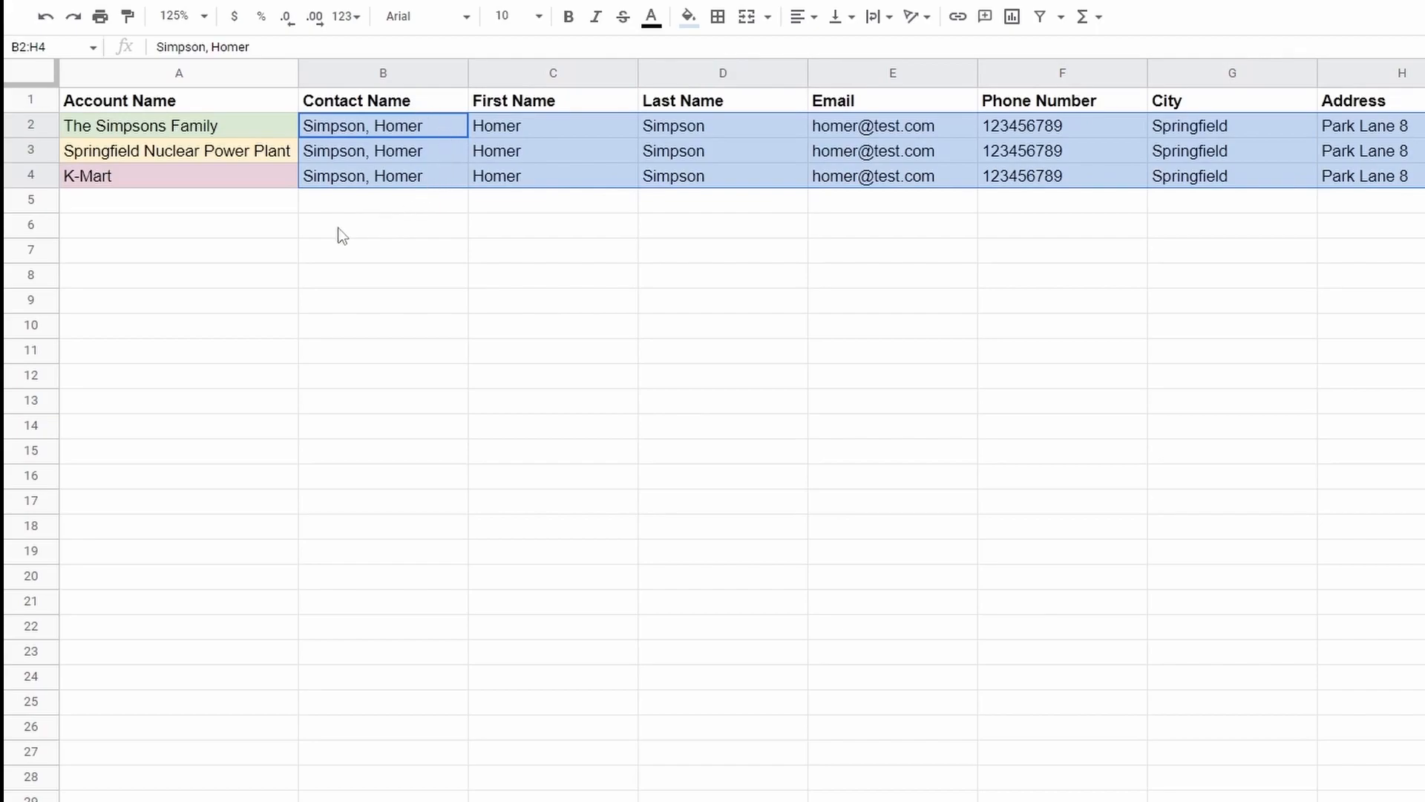
click(252, 123)
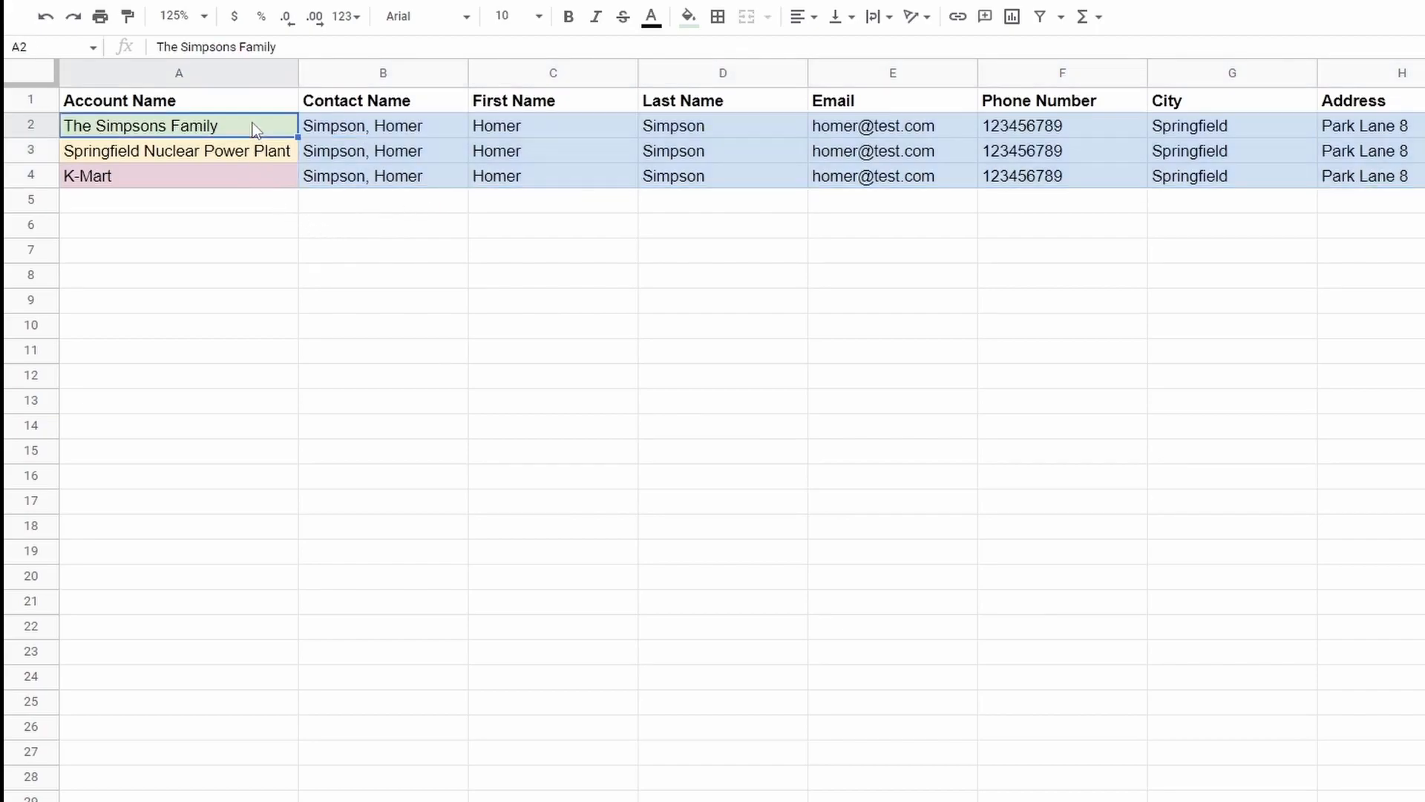
click(240, 155)
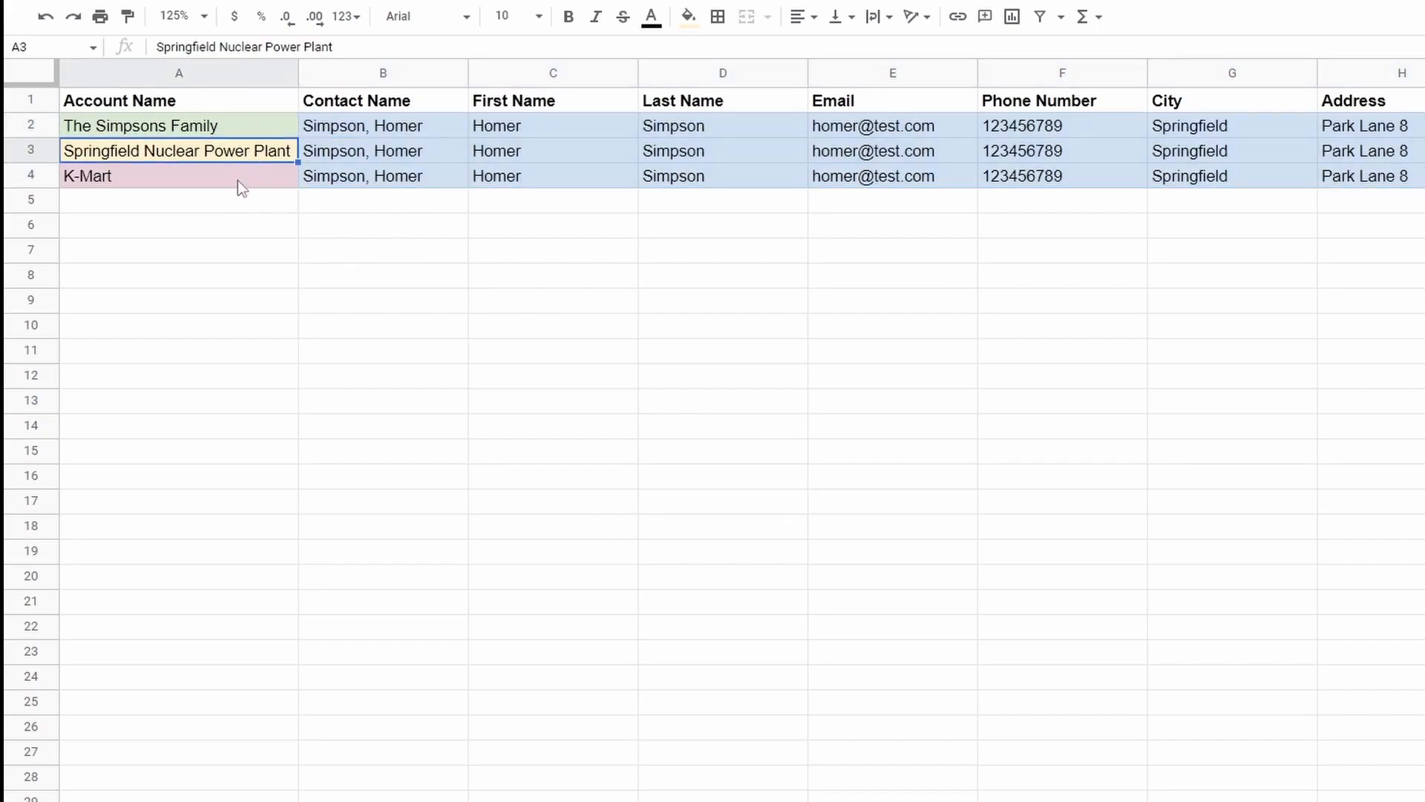
click(237, 181)
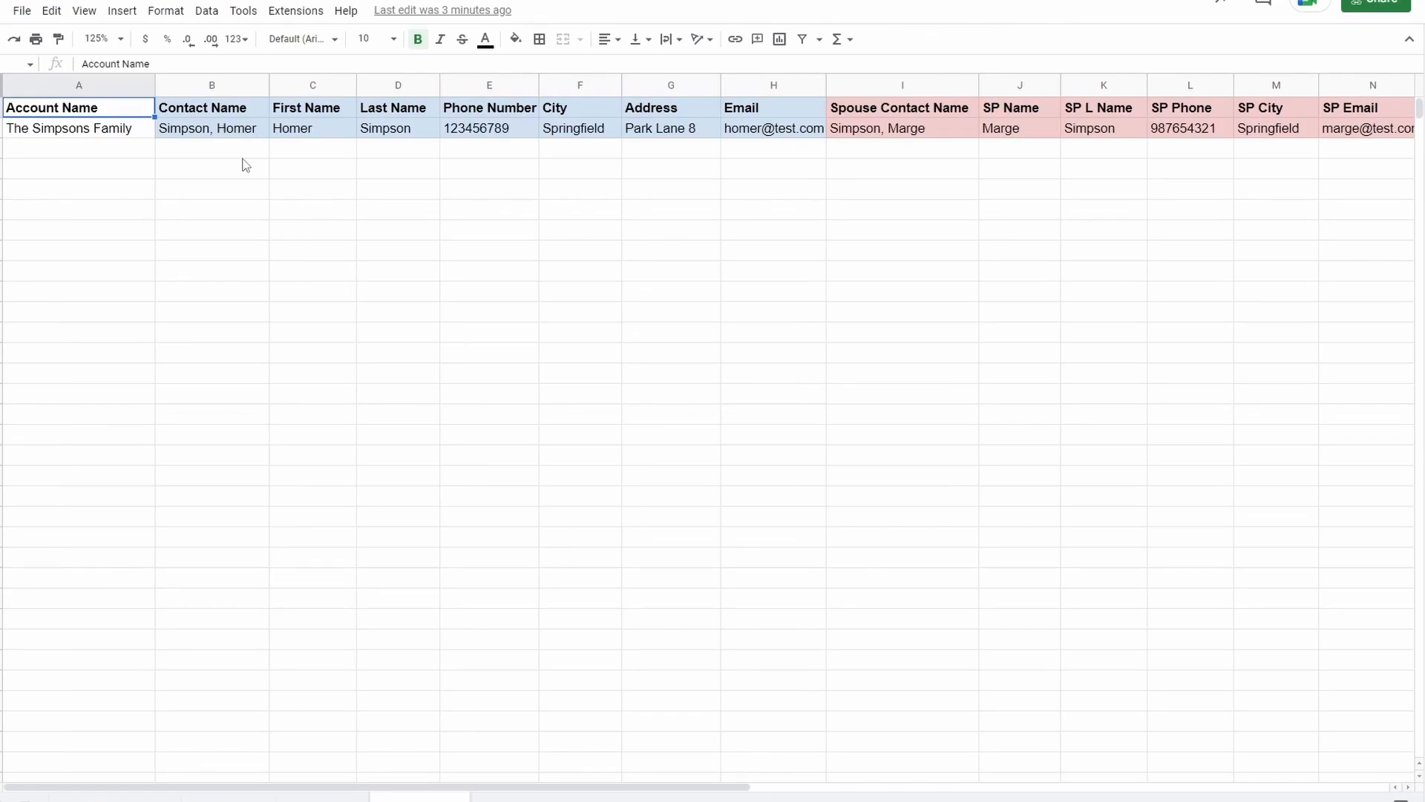
Select the primary contact's fields across B2:H2 in the spouse-columns layout.
drag(239, 131, 1348, 127)
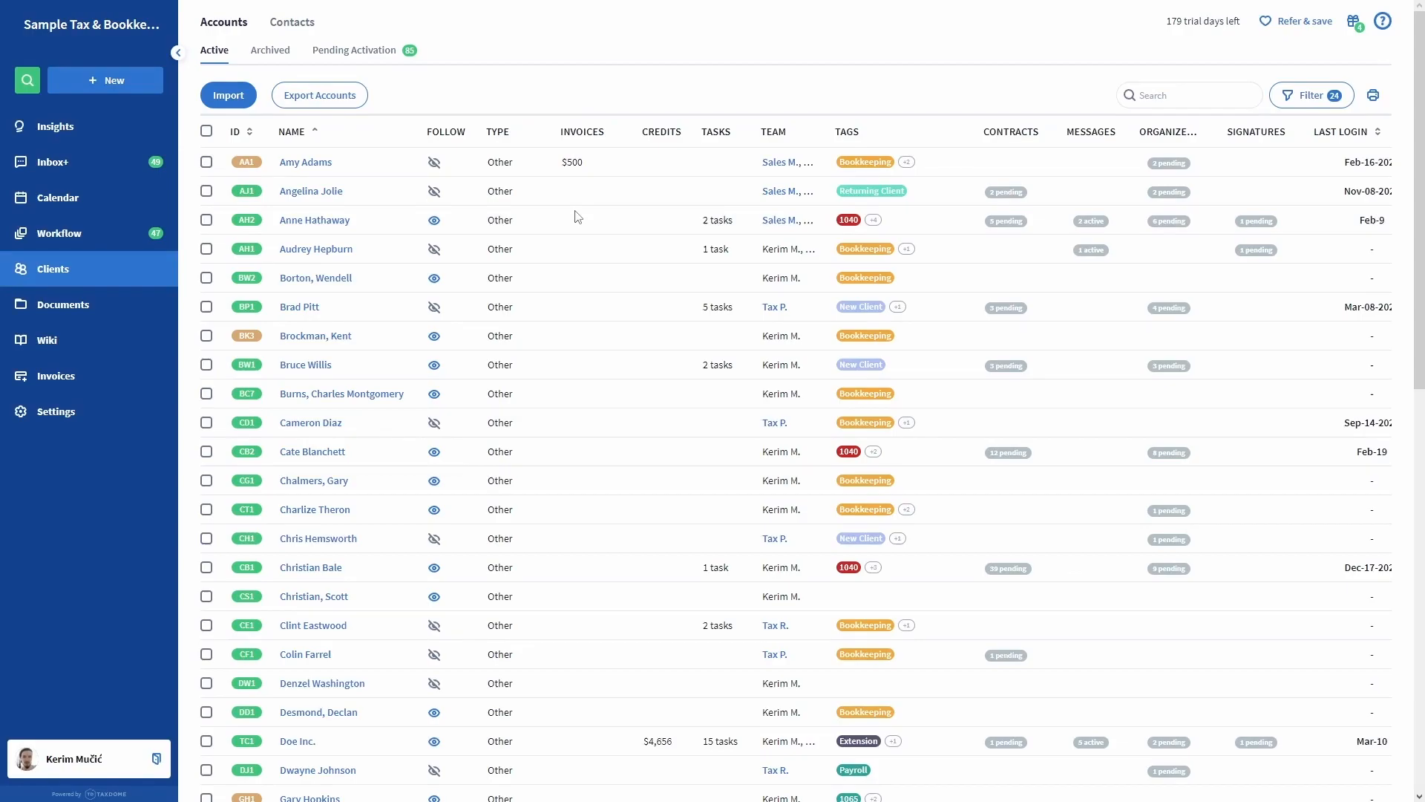
In the import's Map accounts step, keep Account Name as the account name column and review field mappings.
click(231, 99)
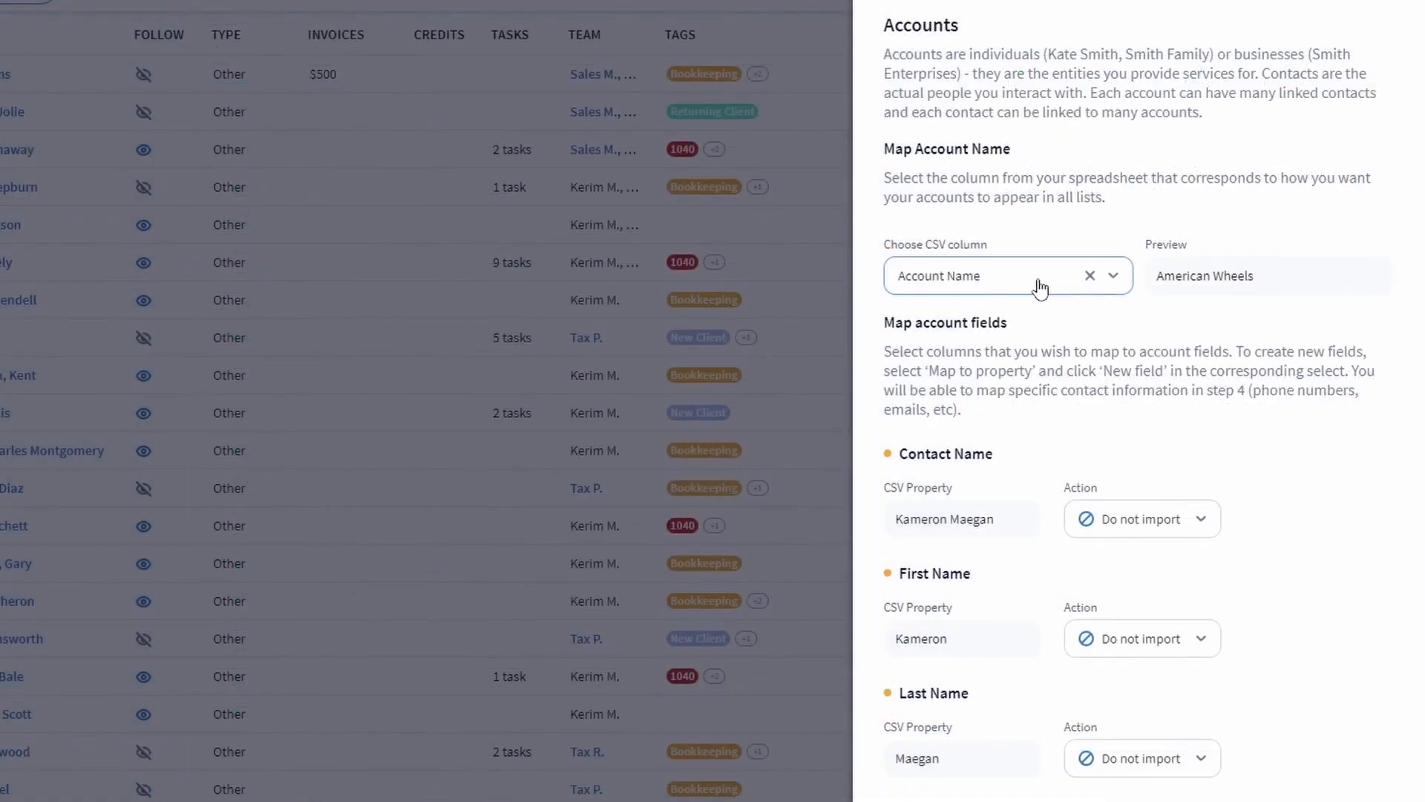
click(1039, 287)
scroll(1041, 486, down, 2)
scroll(1041, 486, up, 2)
click(1014, 332)
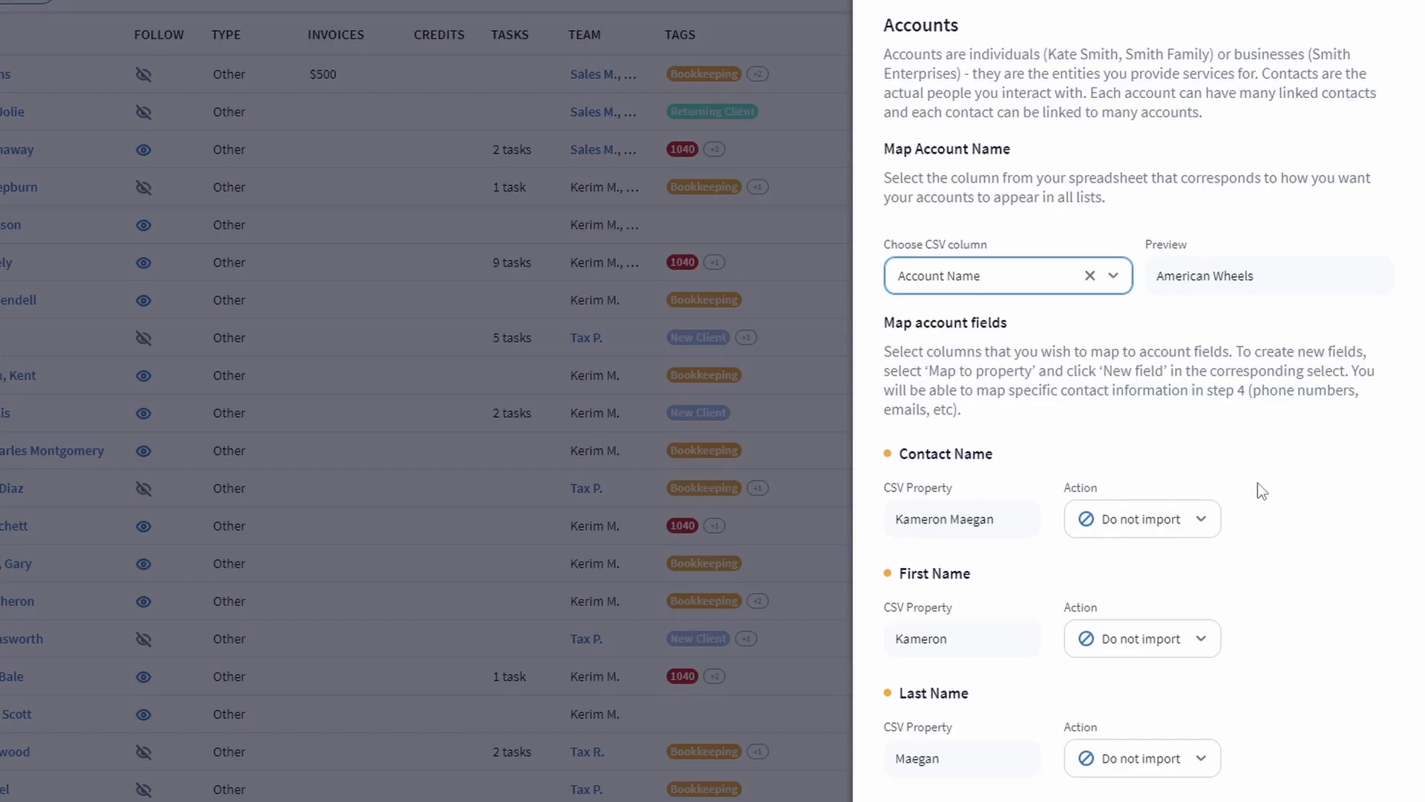
scroll(1257, 483, down, 5)
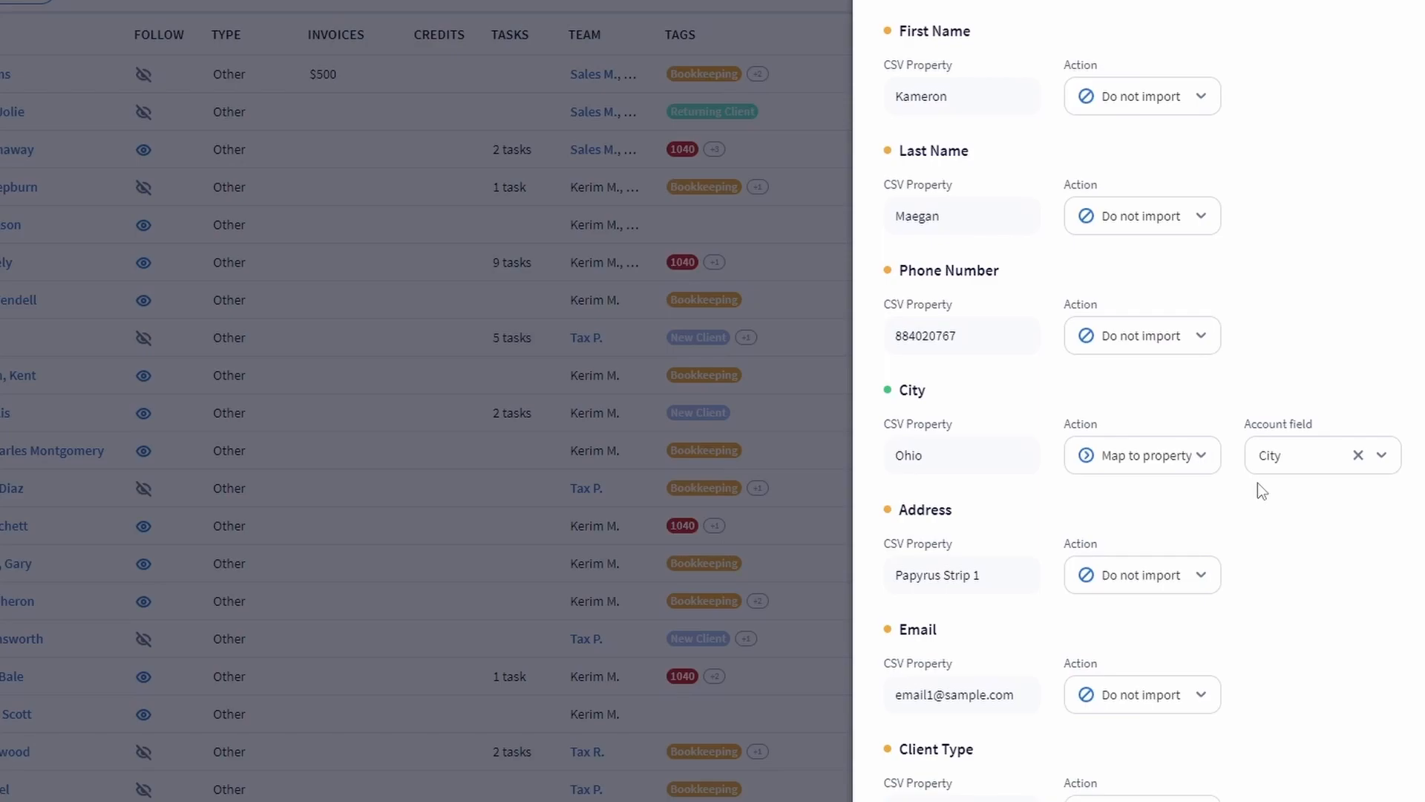
Set the Address column to Map to property with Company Address as the account field.
scroll(1257, 483, down, 1)
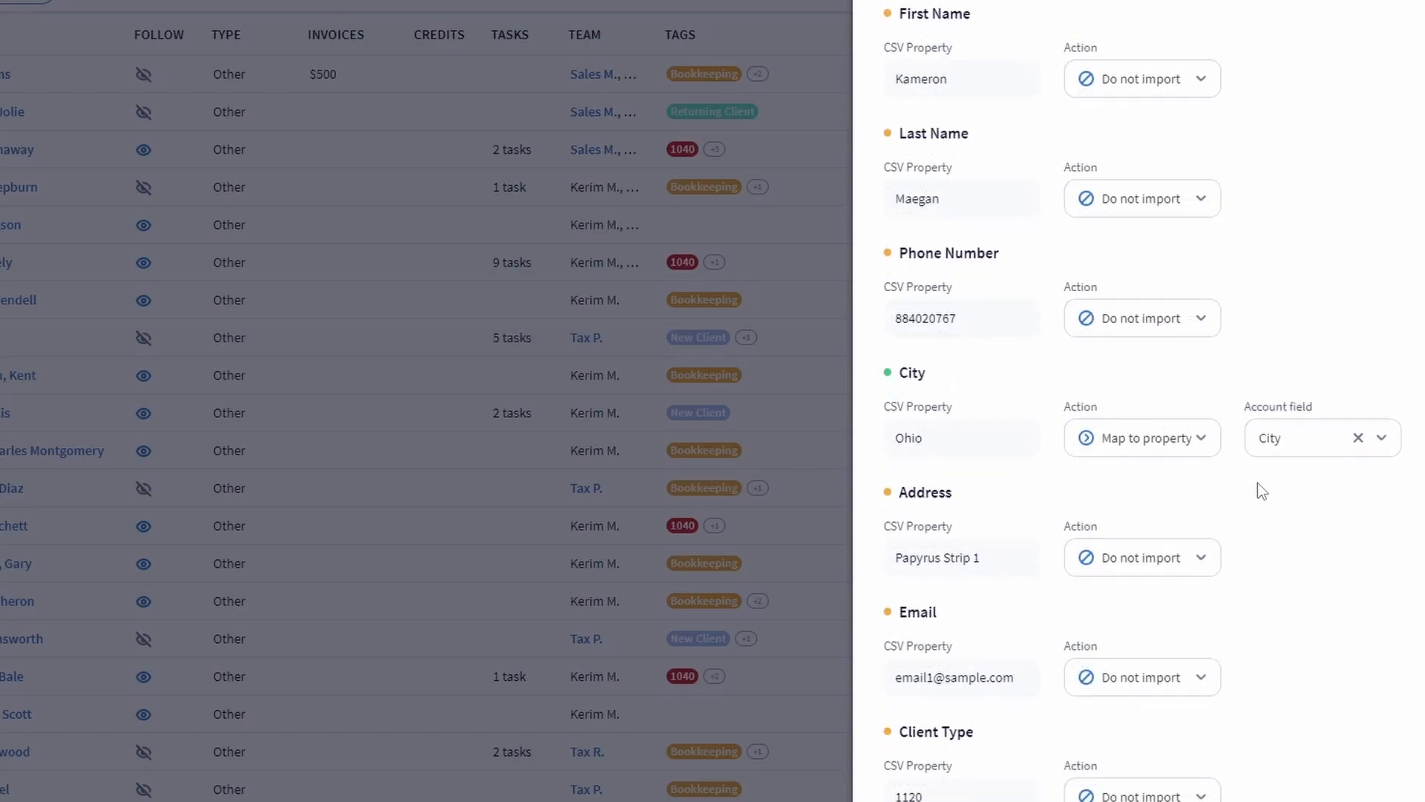
click(1205, 564)
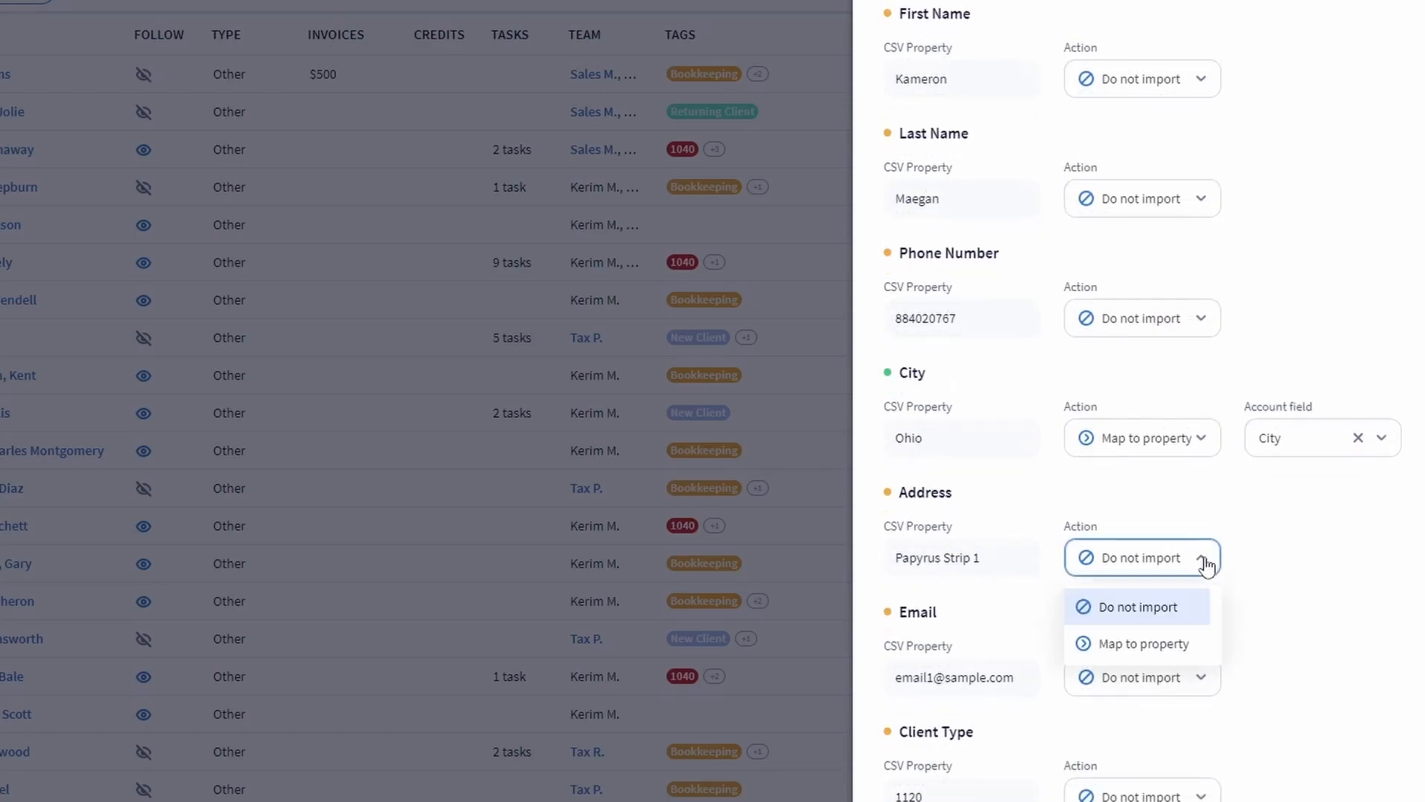
click(1186, 653)
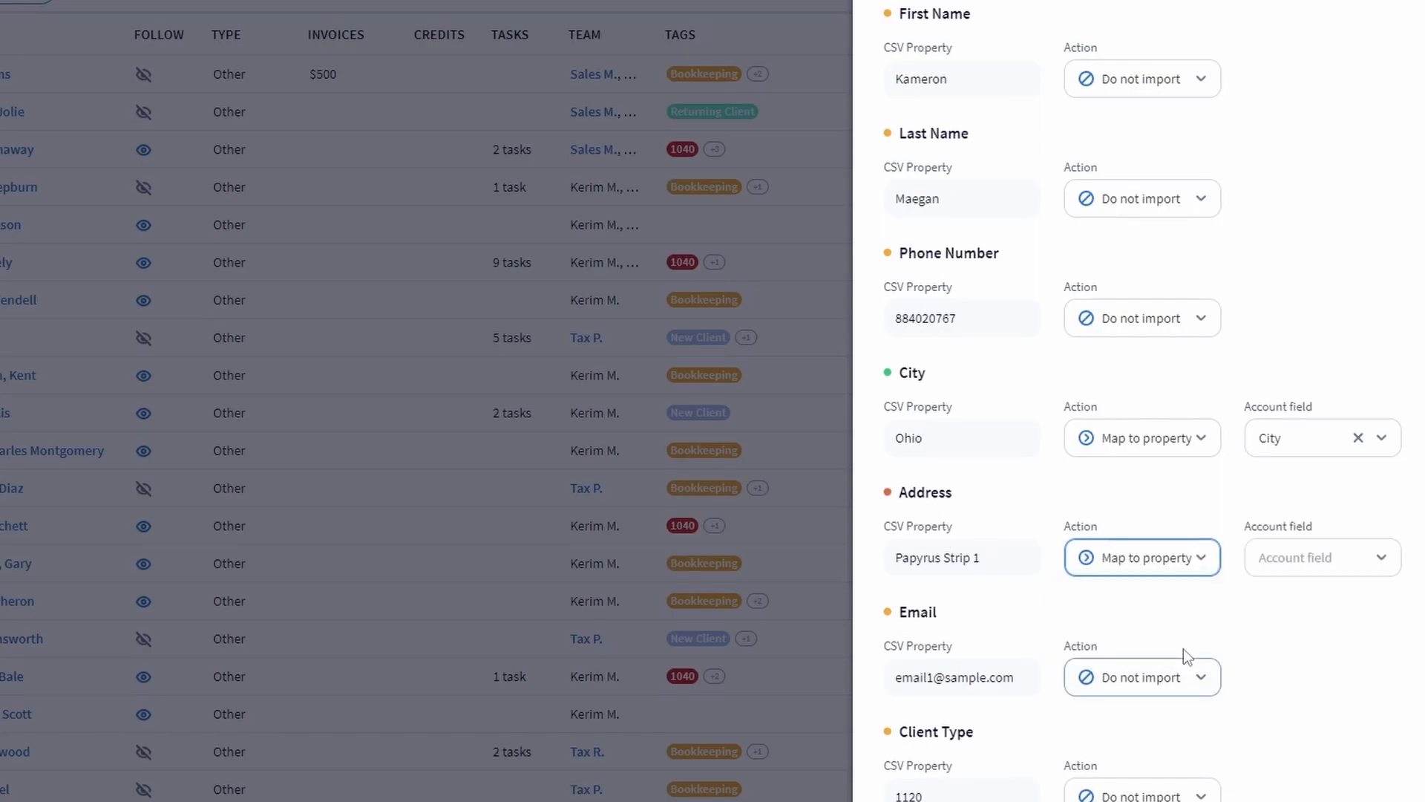
click(1364, 569)
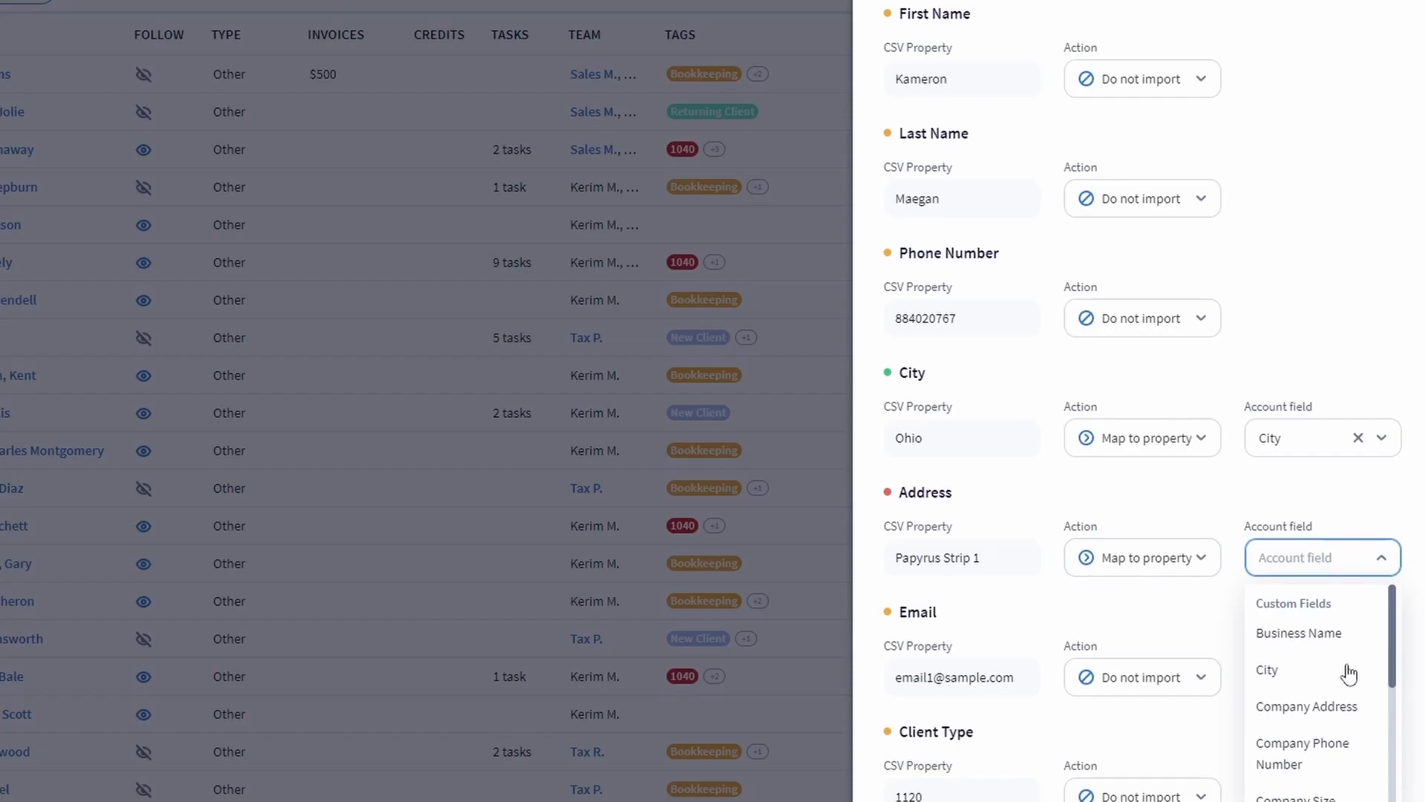
click(1349, 714)
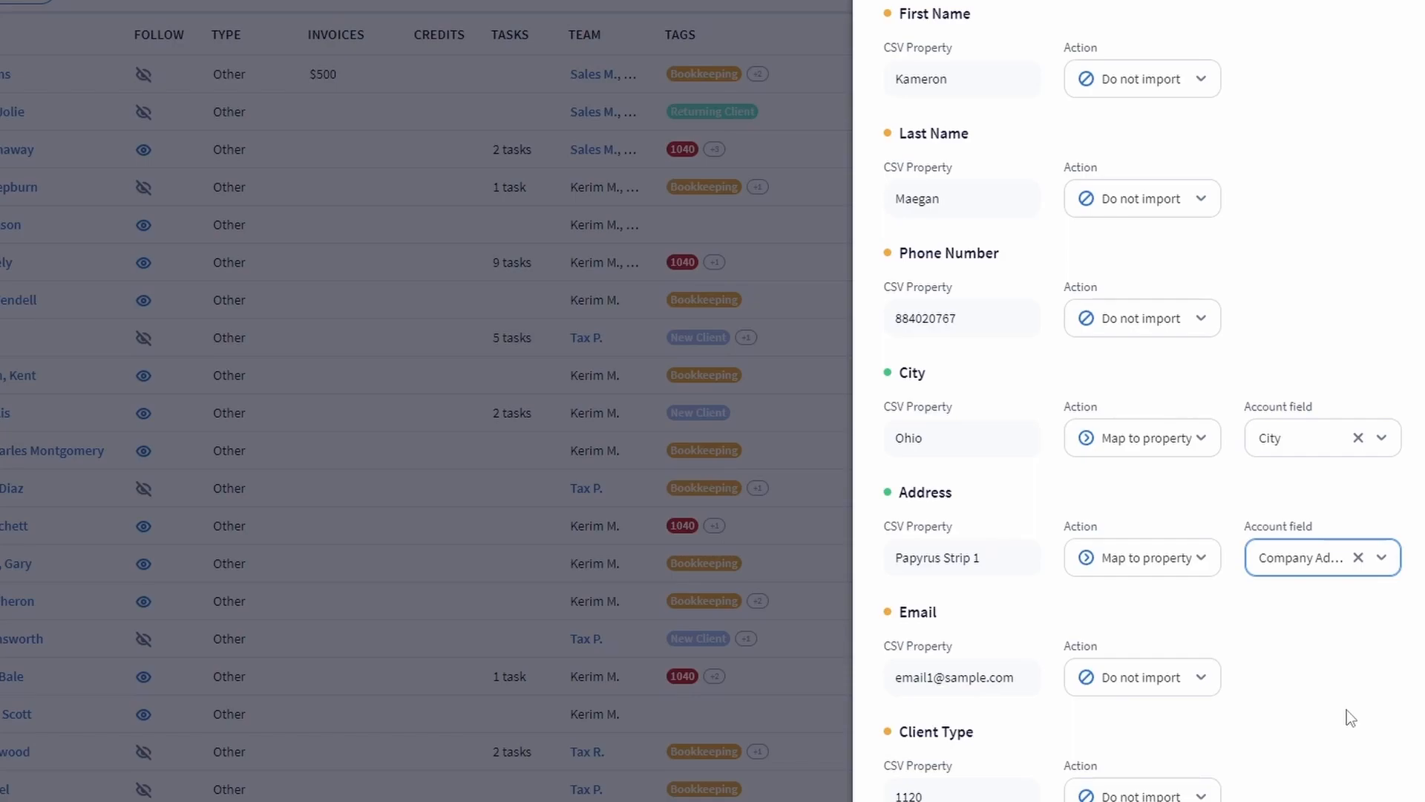
Browse the other available account fields, leaving the Company Address mapping unchanged.
click(1315, 565)
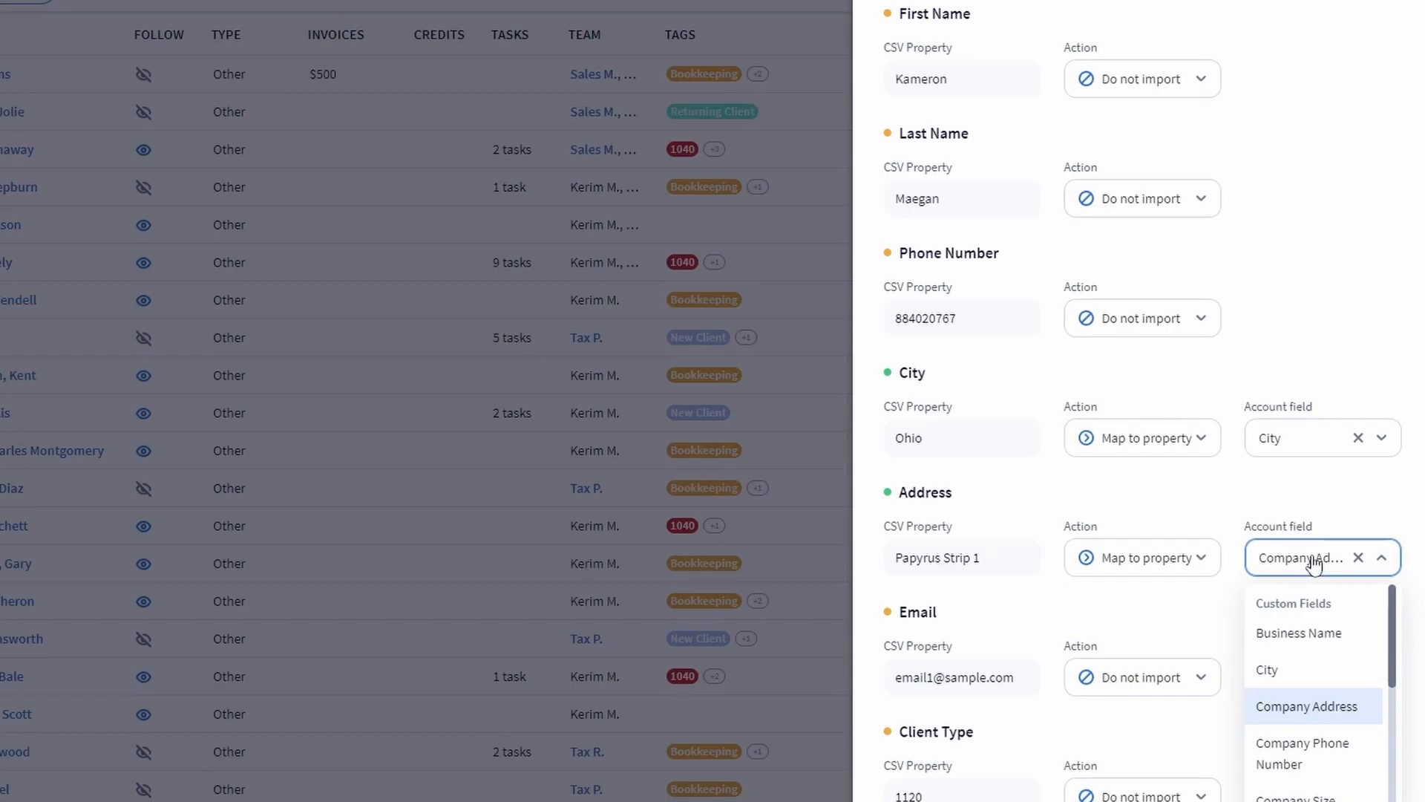
scroll(1330, 668, down, 5)
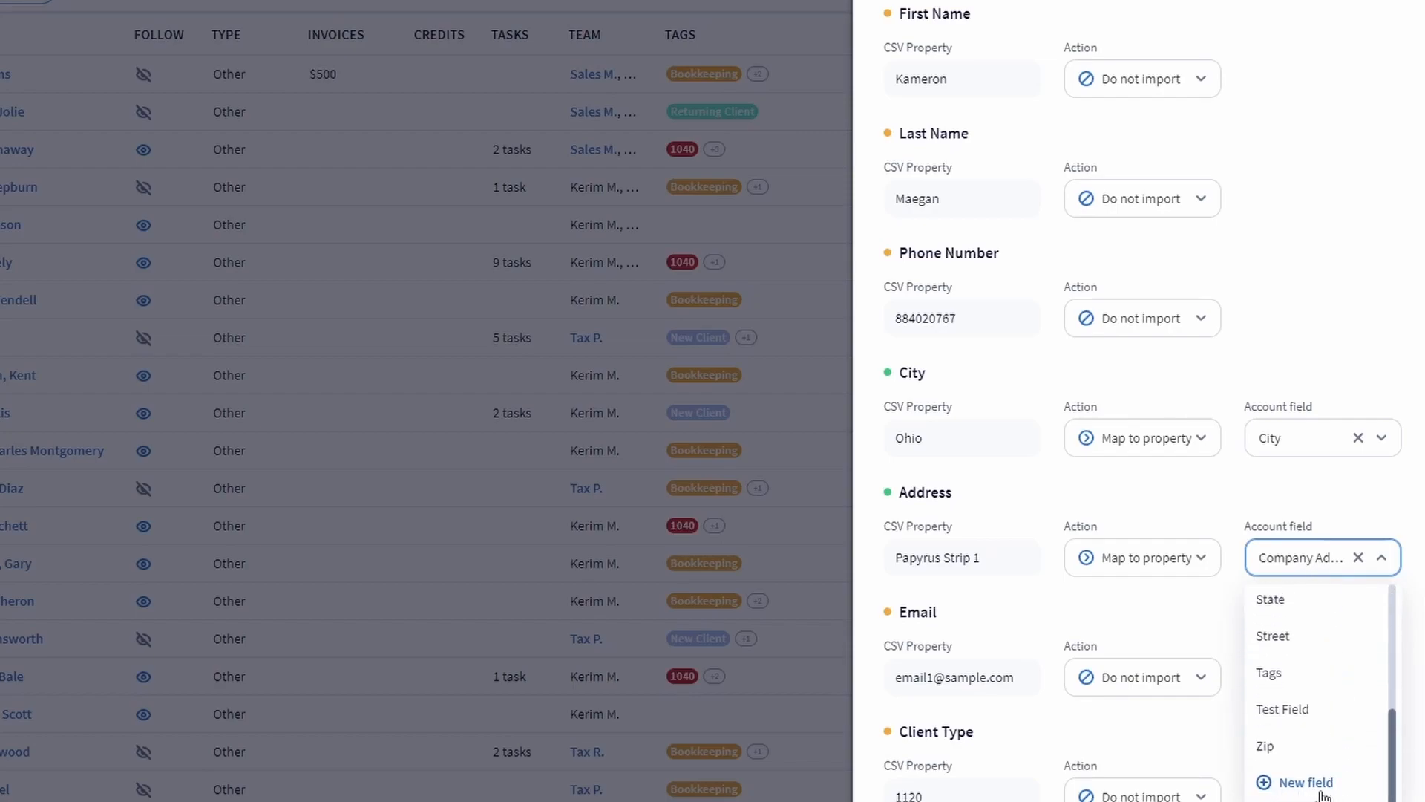
click(1314, 566)
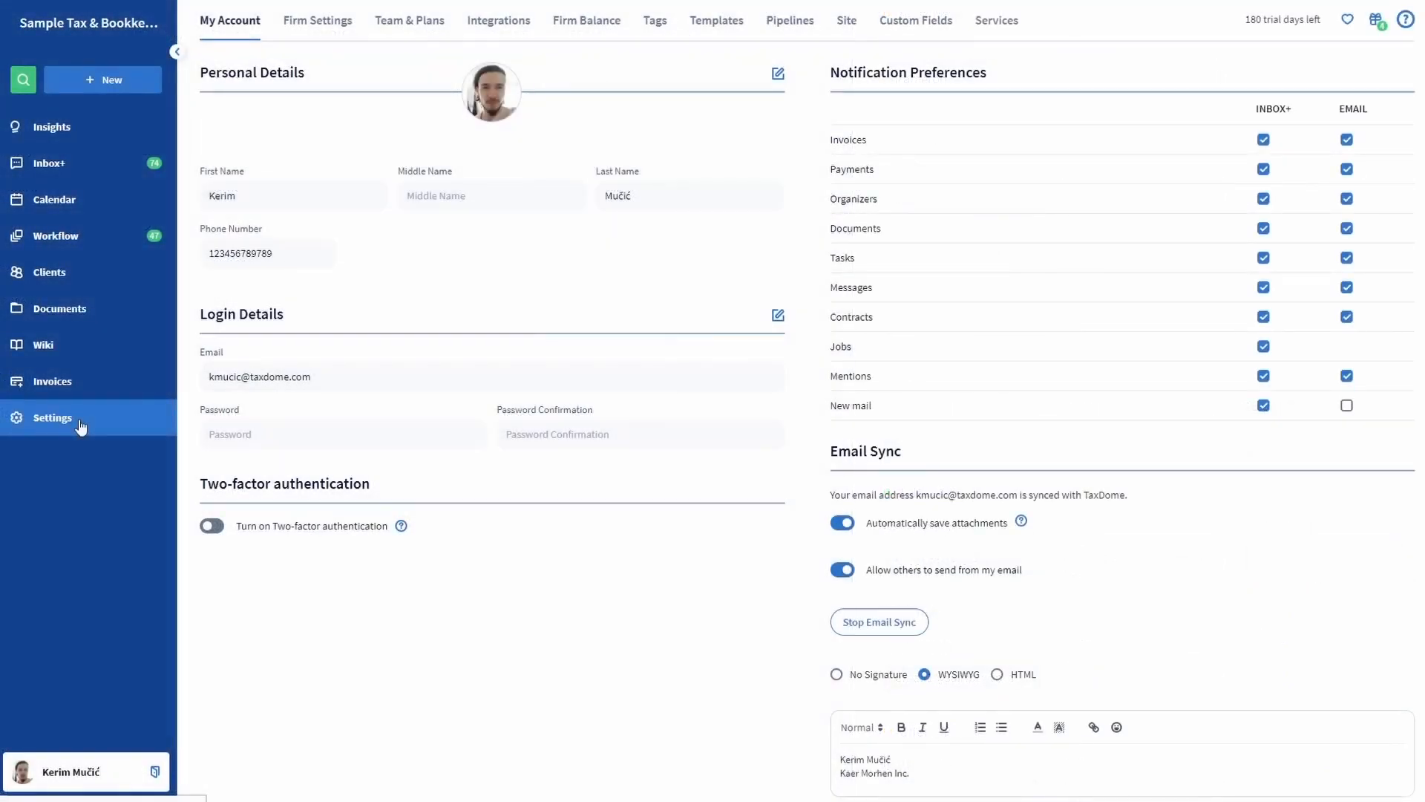
Review the account custom fields list, then continue the import to its Settings step.
click(914, 21)
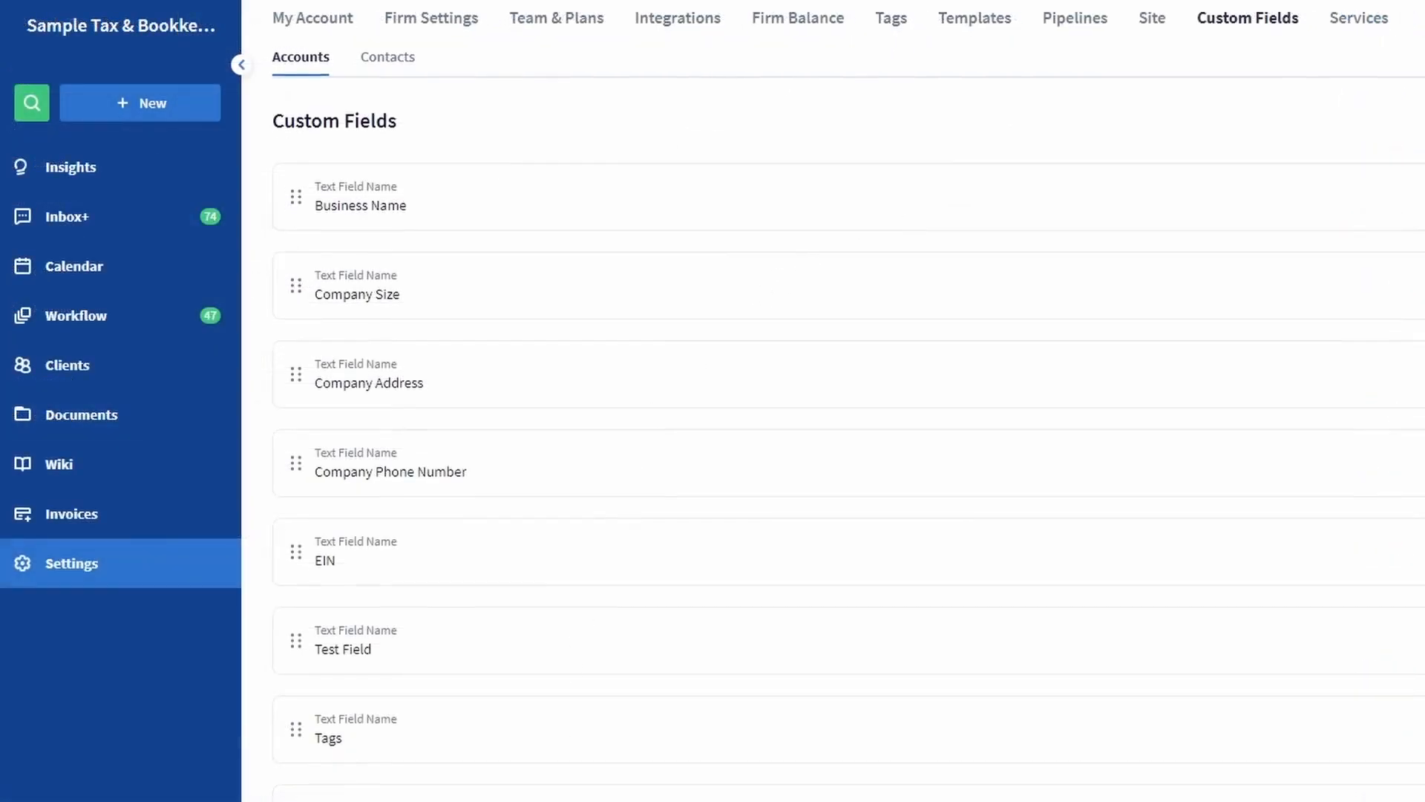
scroll(848, 401, down, 1)
scroll(591, 760, up, 1)
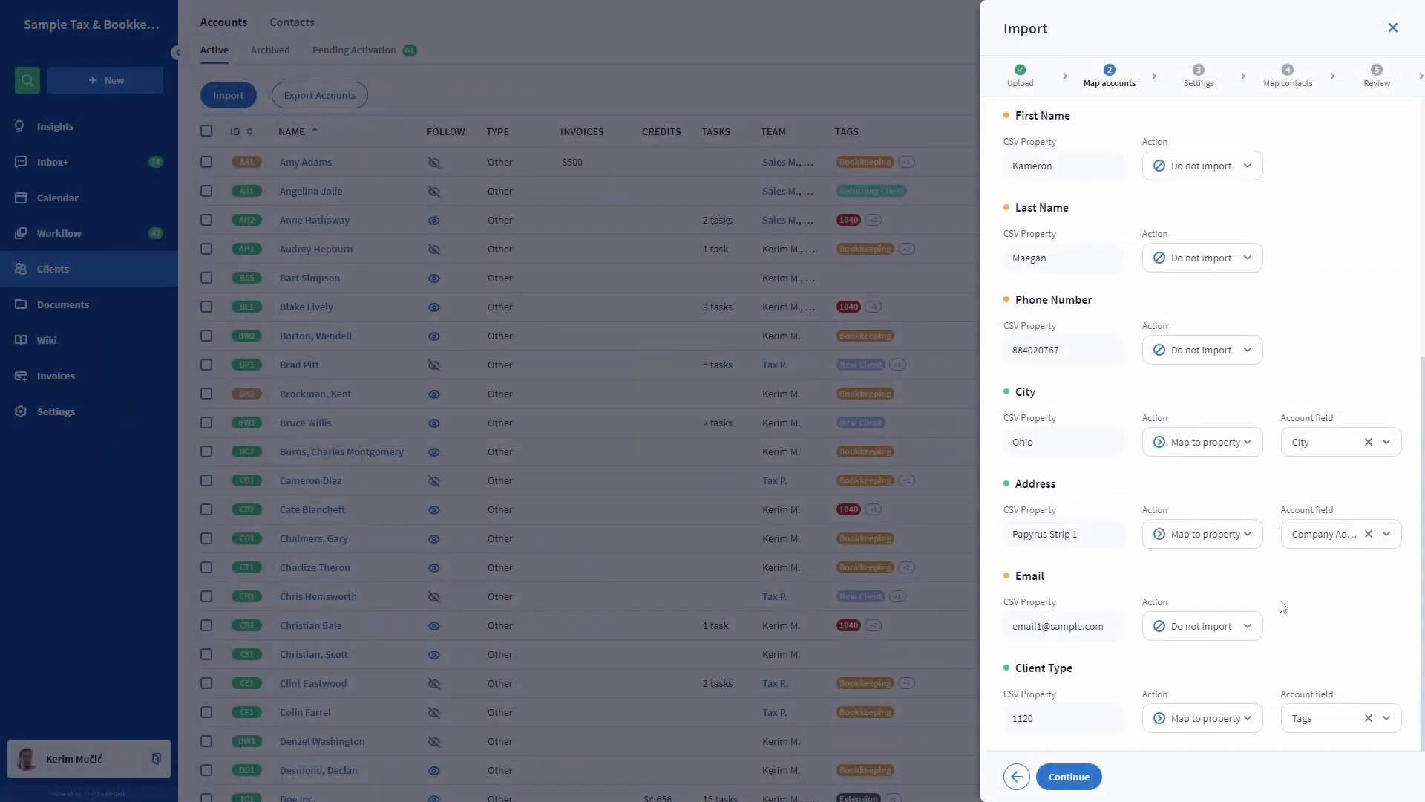
click(1070, 779)
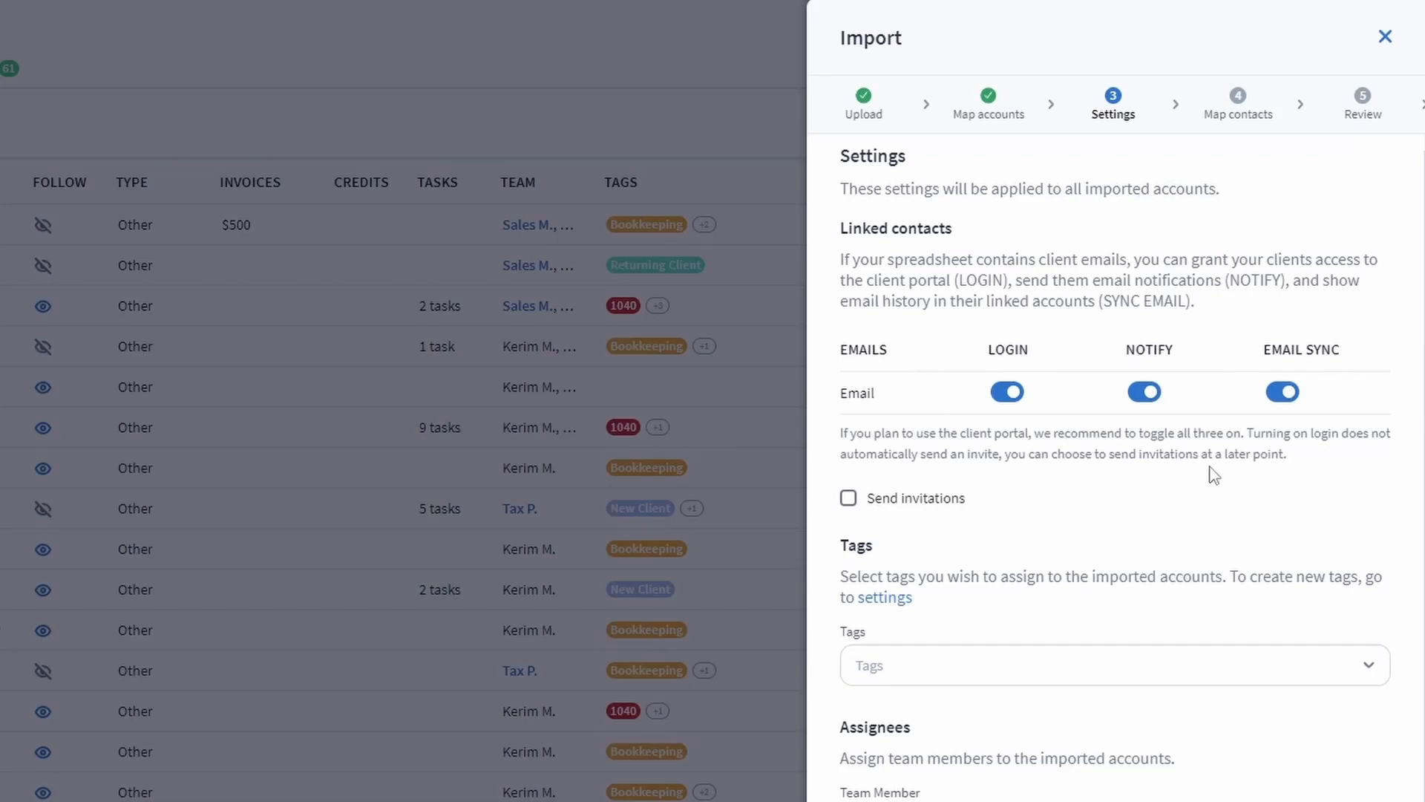
Leave Send invitations off and tag the imported accounts with 1120.
click(848, 499)
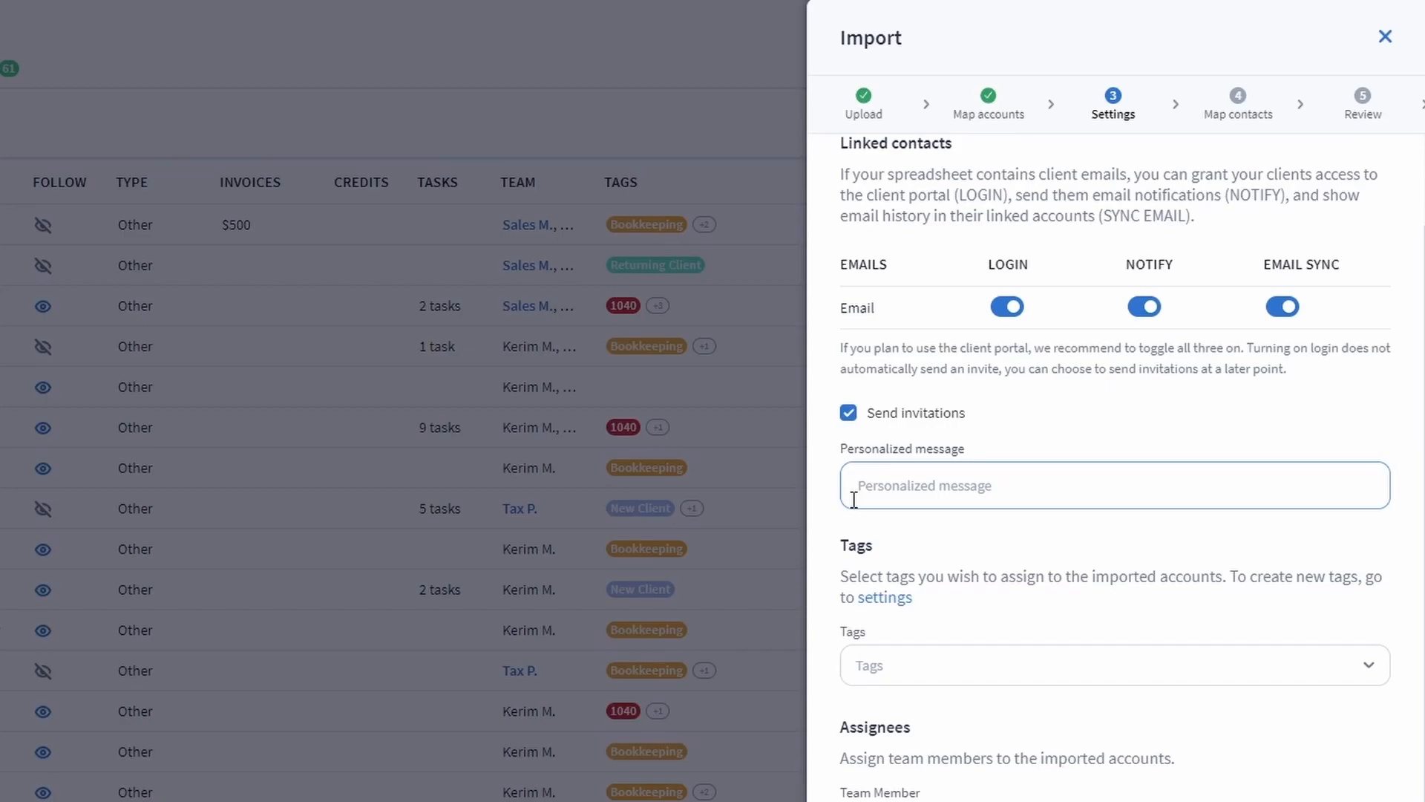
click(850, 414)
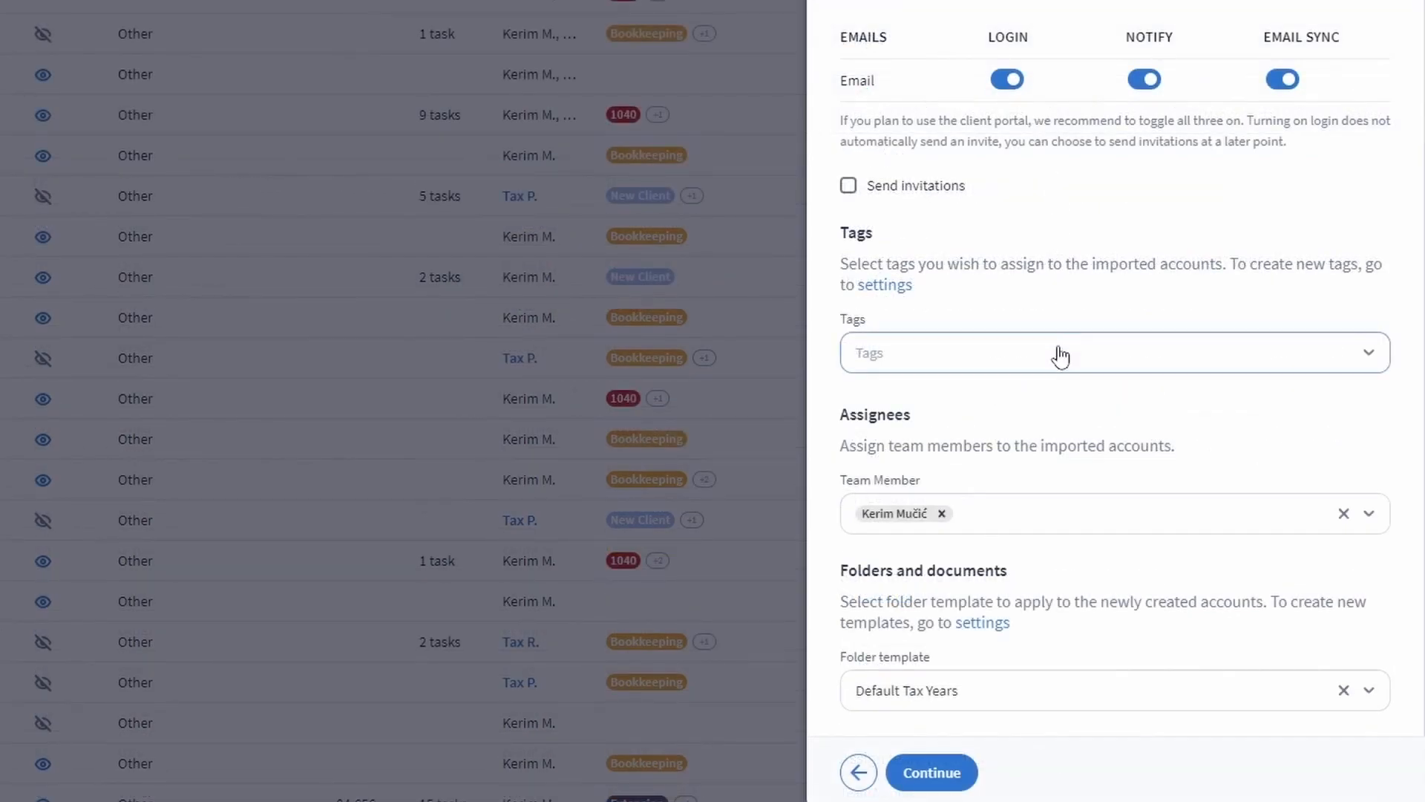
click(1060, 356)
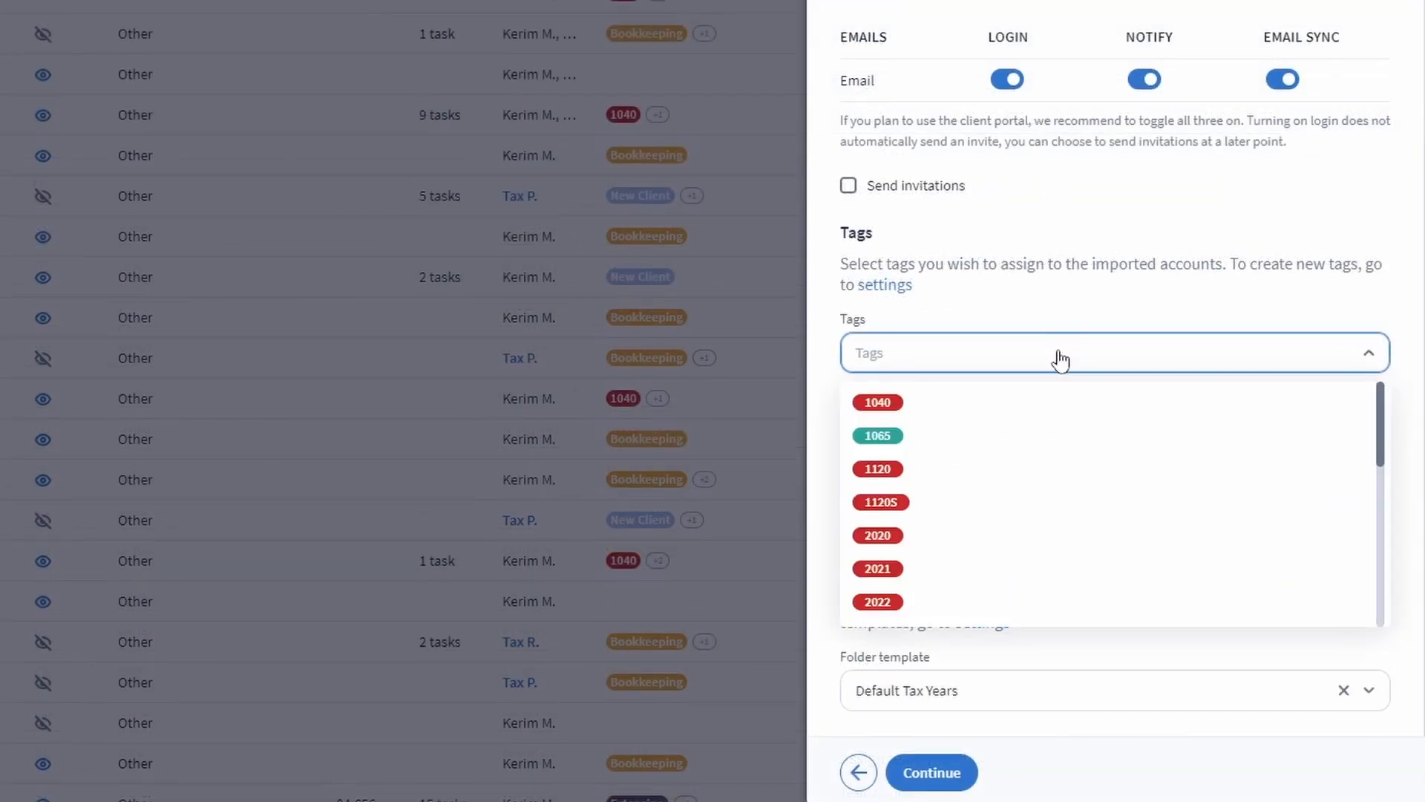
click(1052, 474)
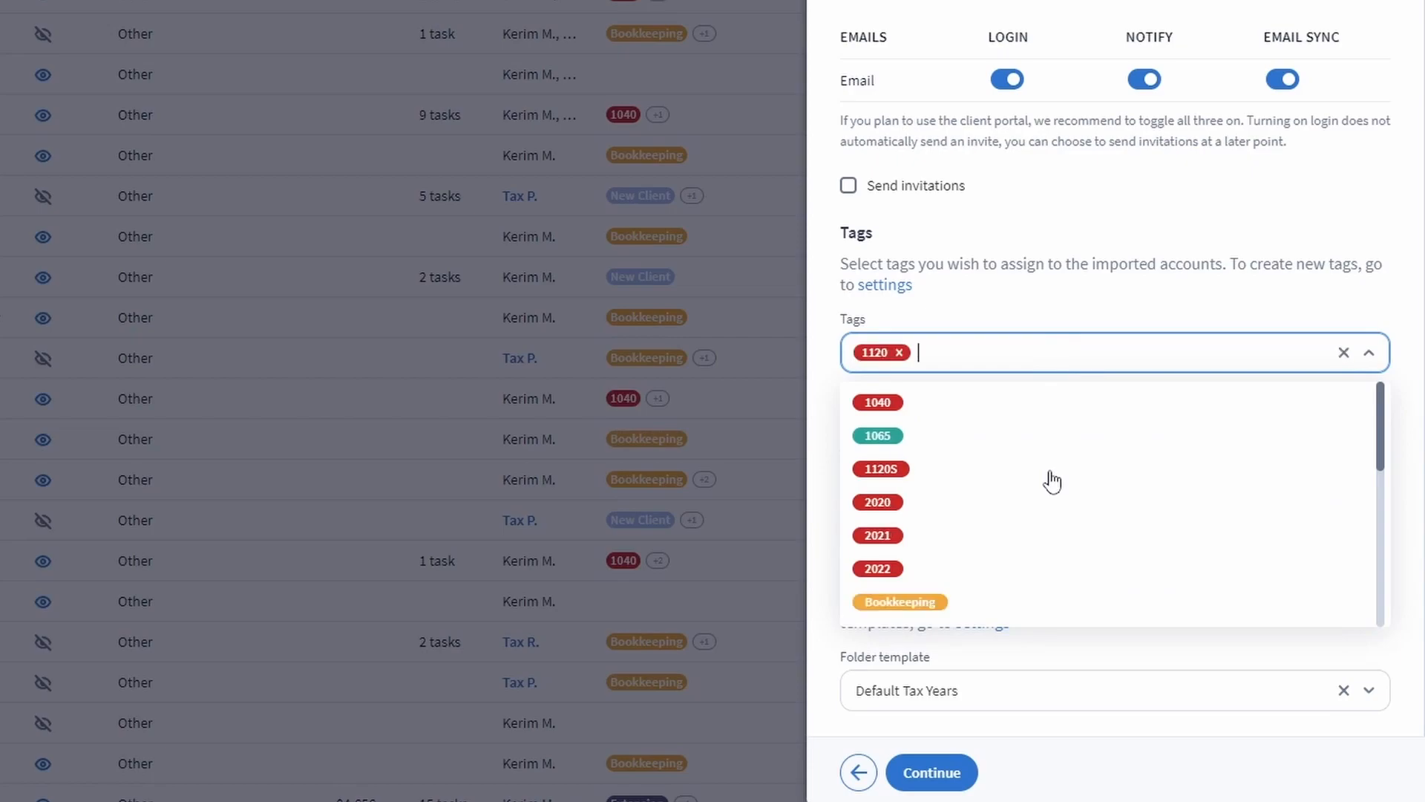
click(1048, 361)
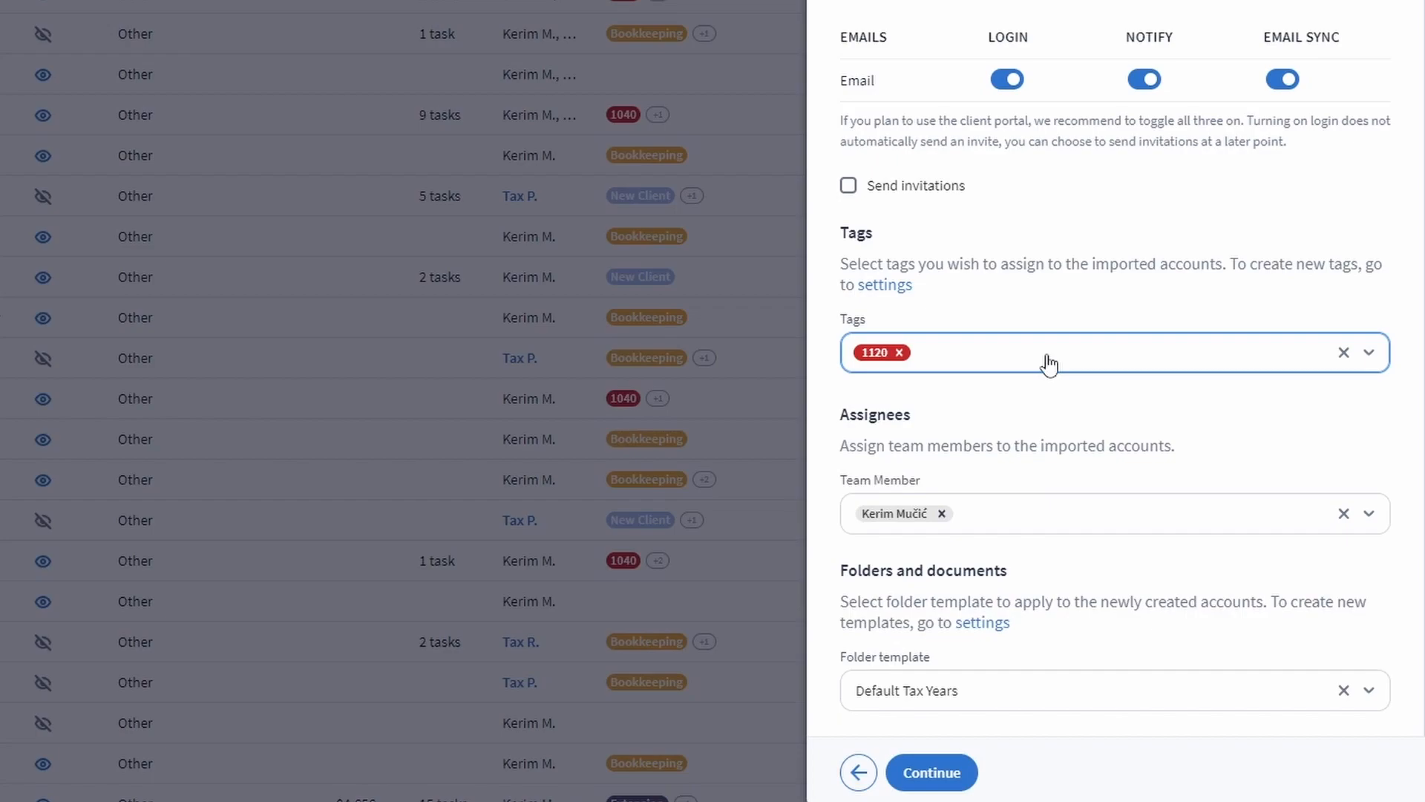
Keep the current team member assignee and the Default Tax Years folder template.
click(1052, 520)
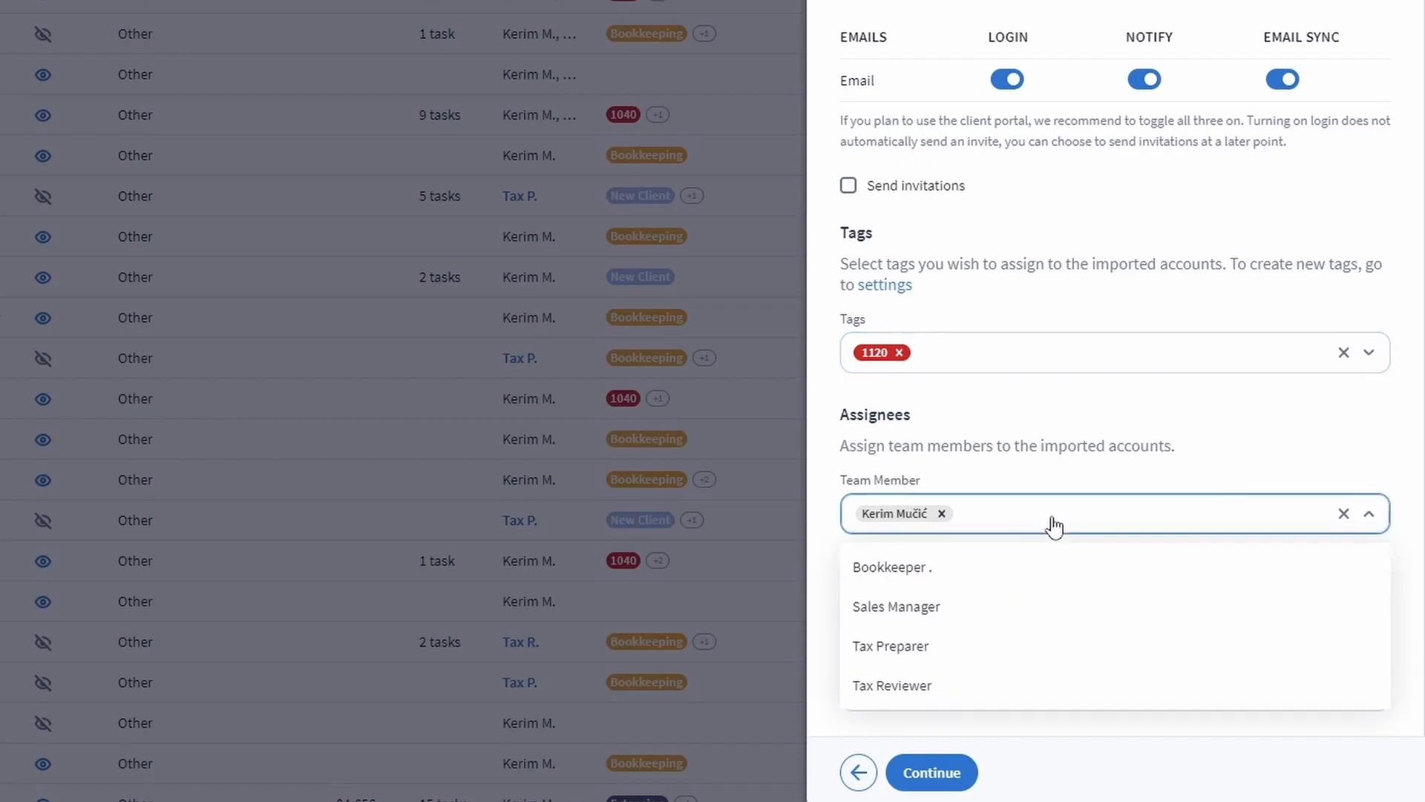
click(1053, 520)
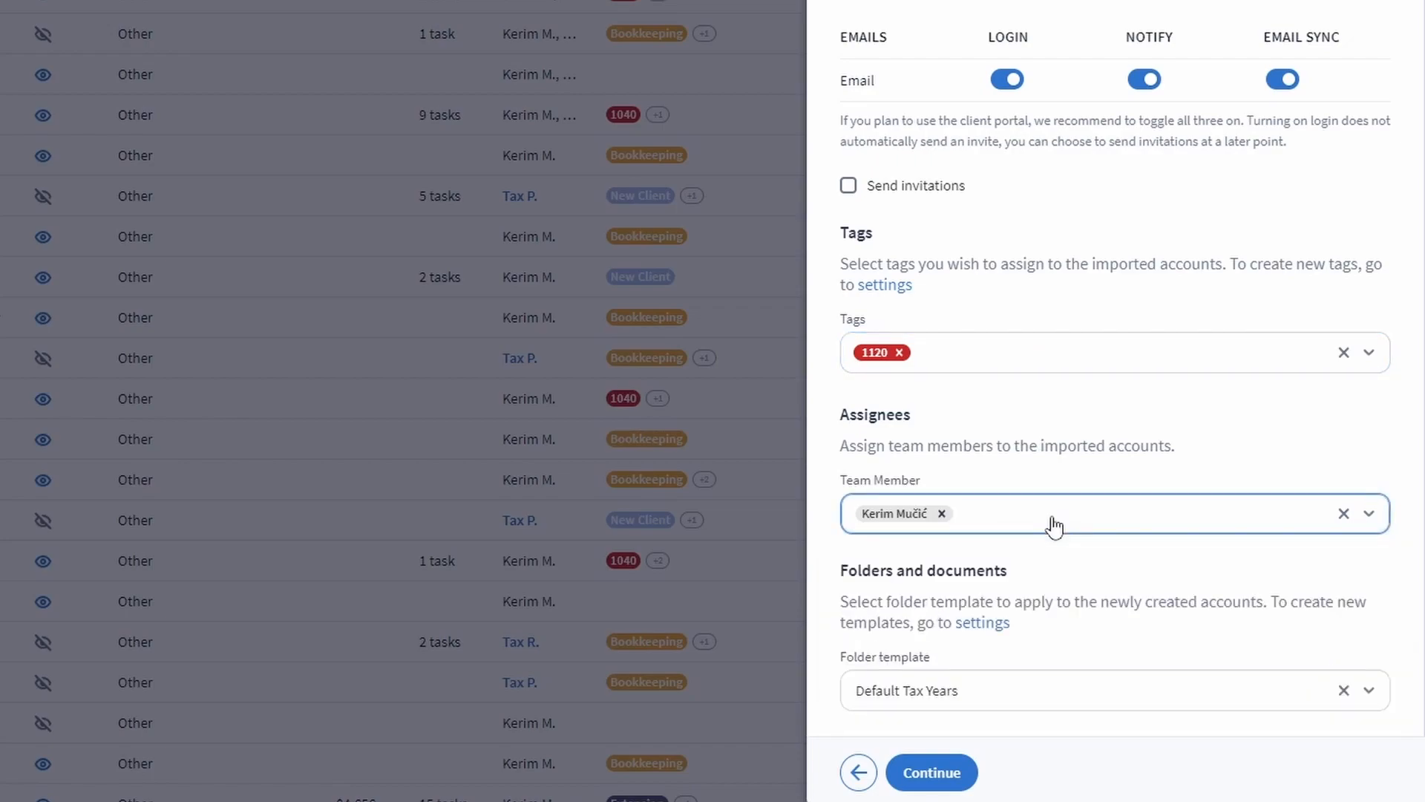
click(1035, 700)
click(1034, 700)
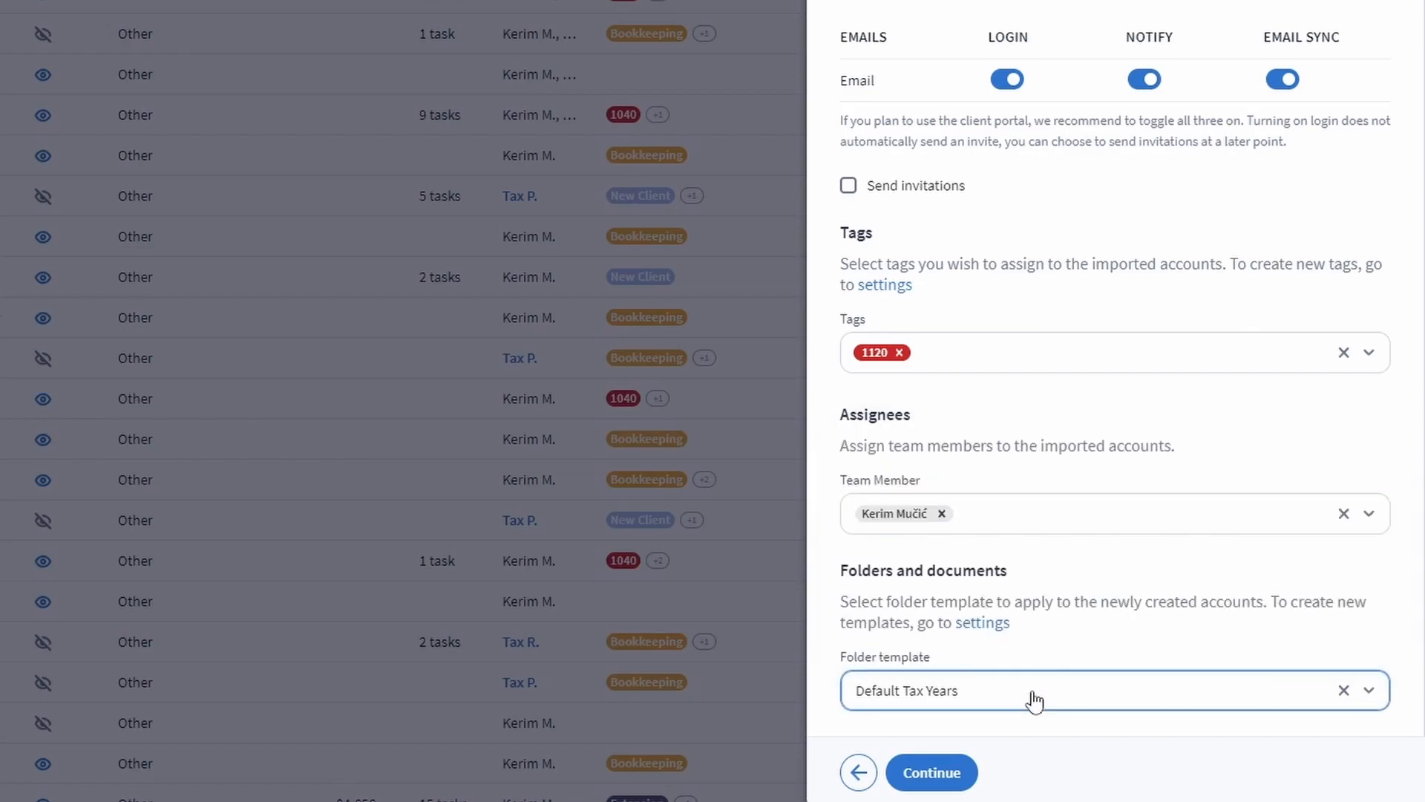
click(1046, 645)
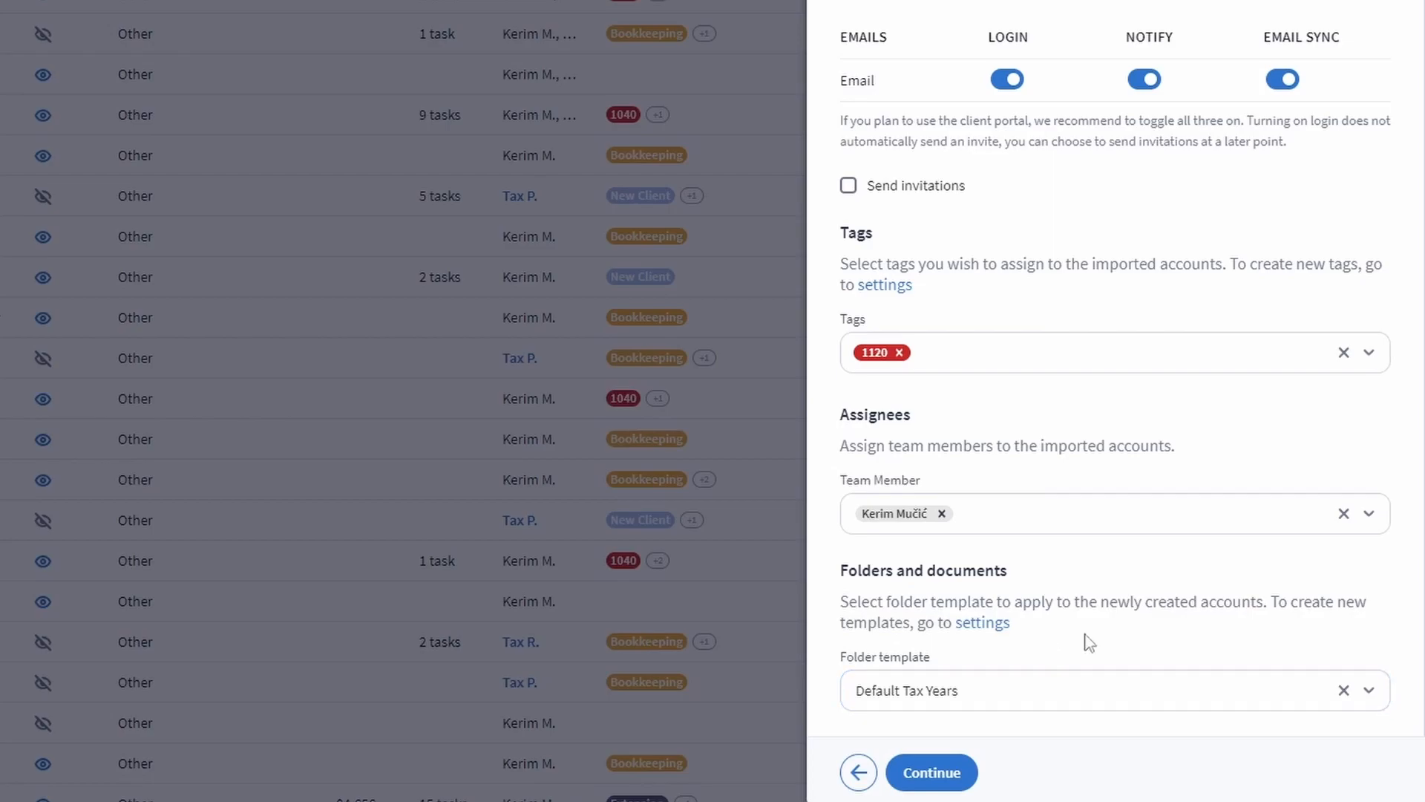
Continue through contact mapping and review, then start the import (21 created, 4 updated).
click(933, 784)
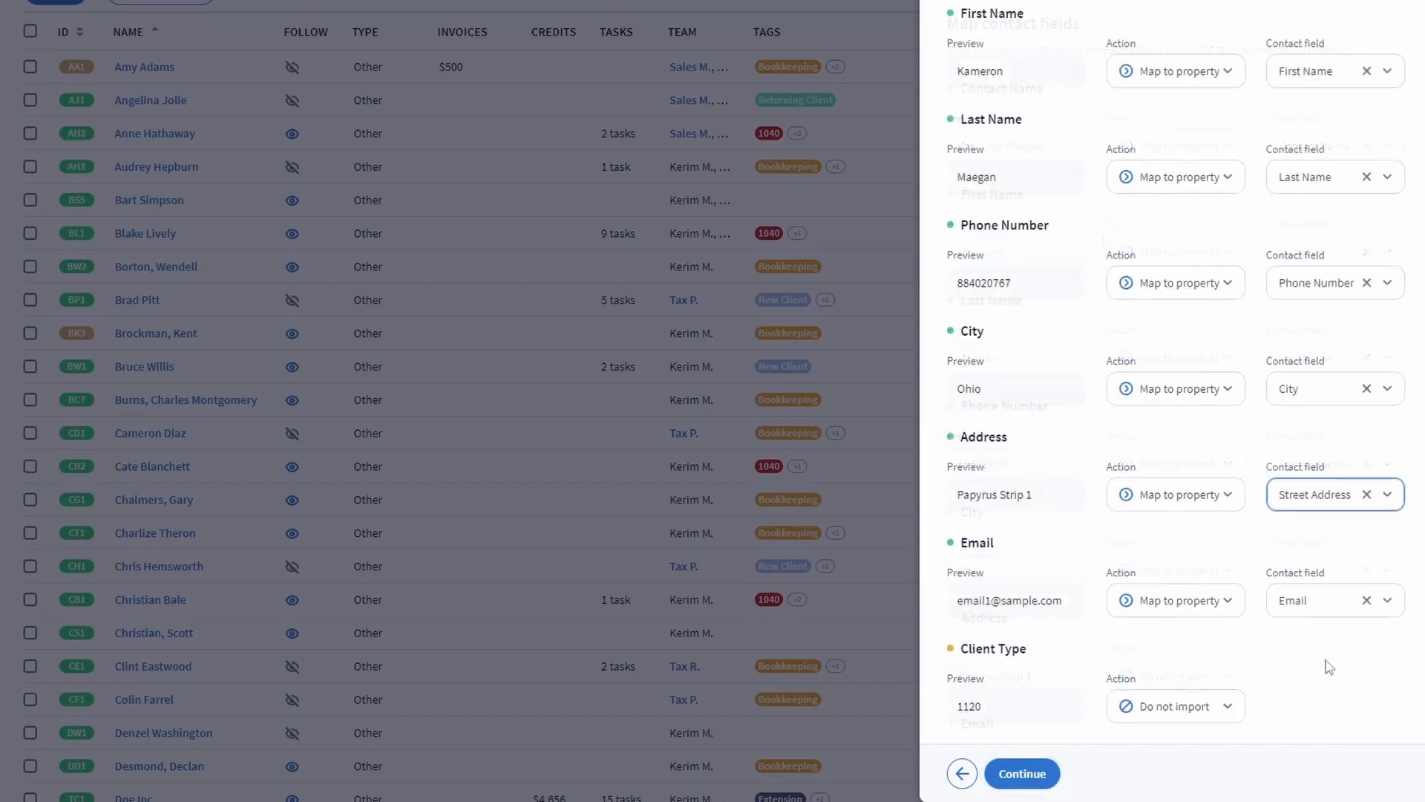
click(1026, 785)
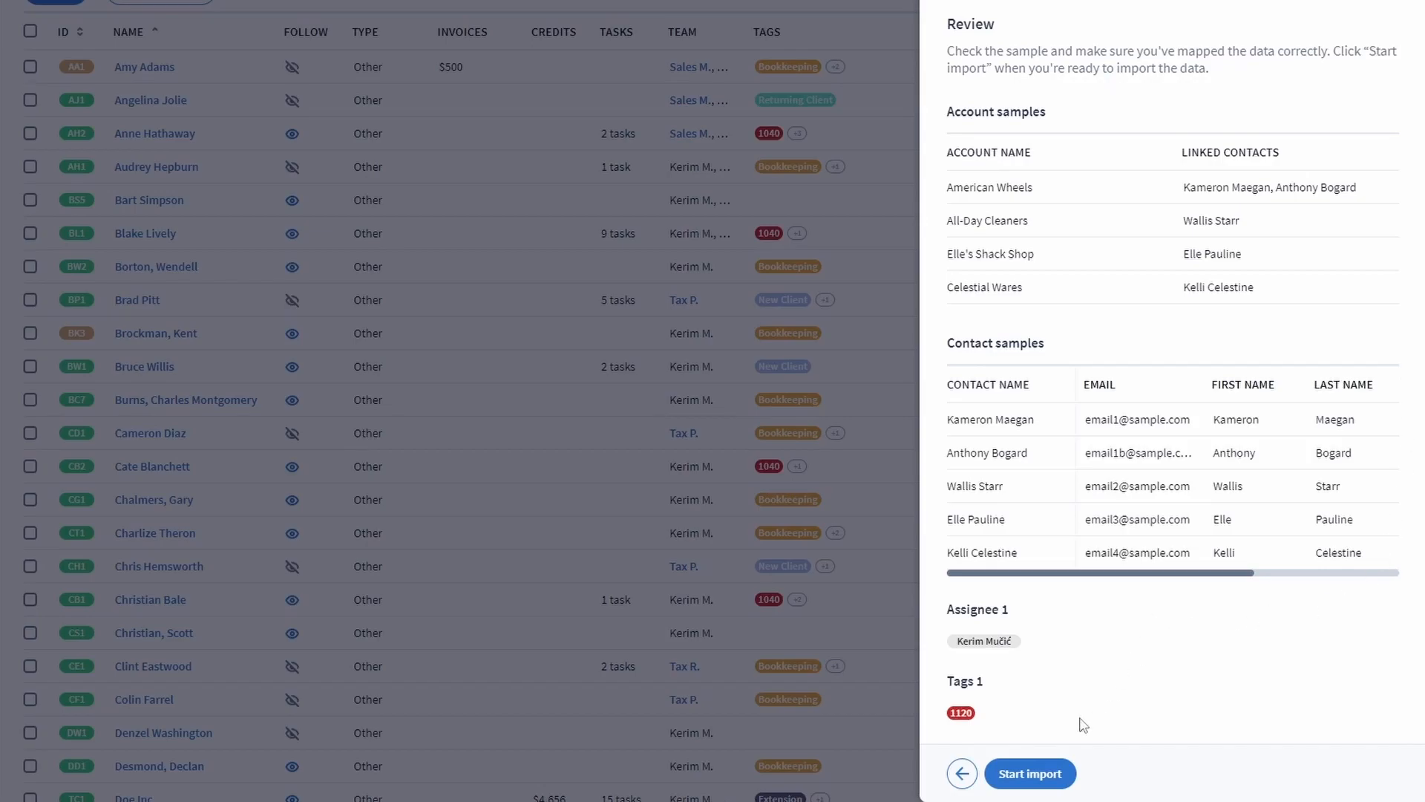
click(1042, 779)
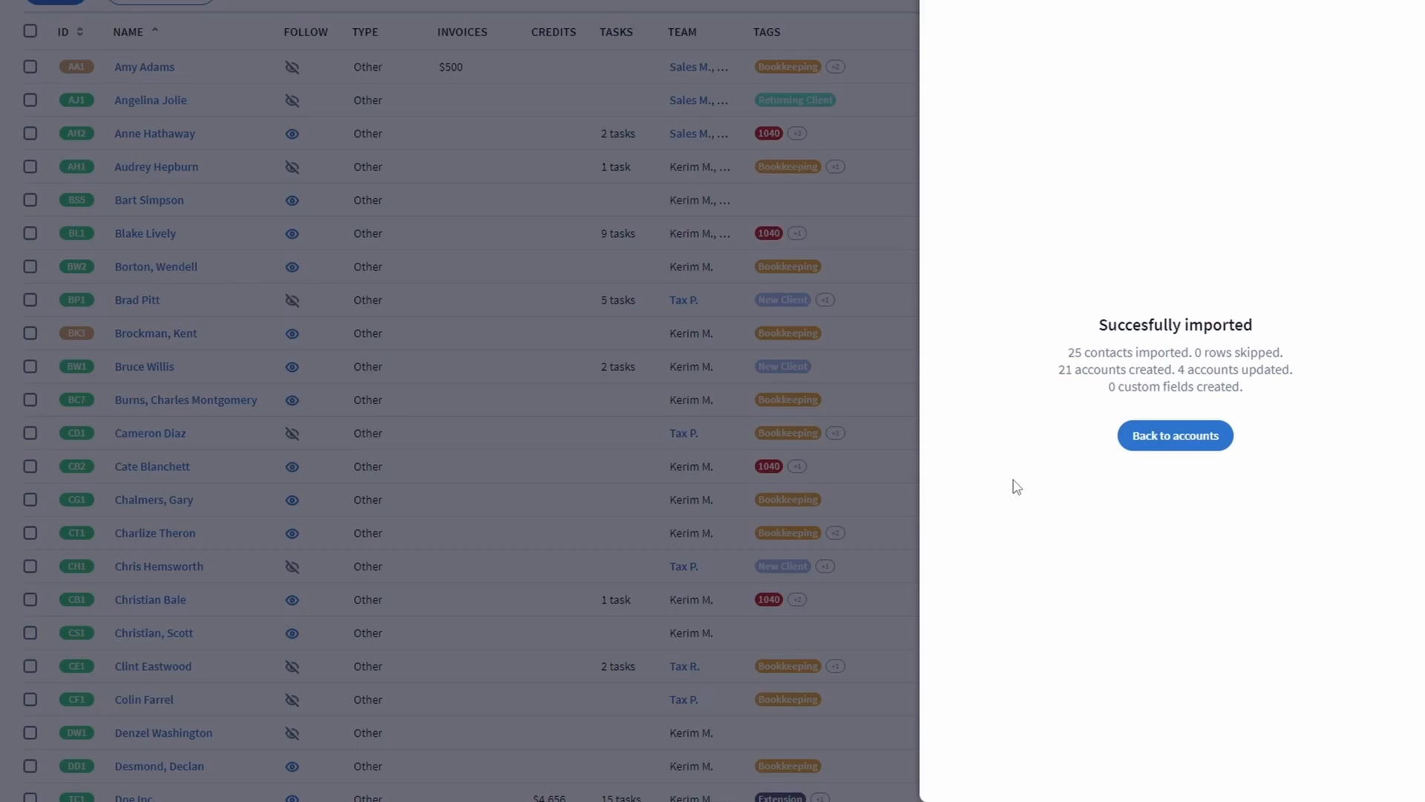
click(1149, 444)
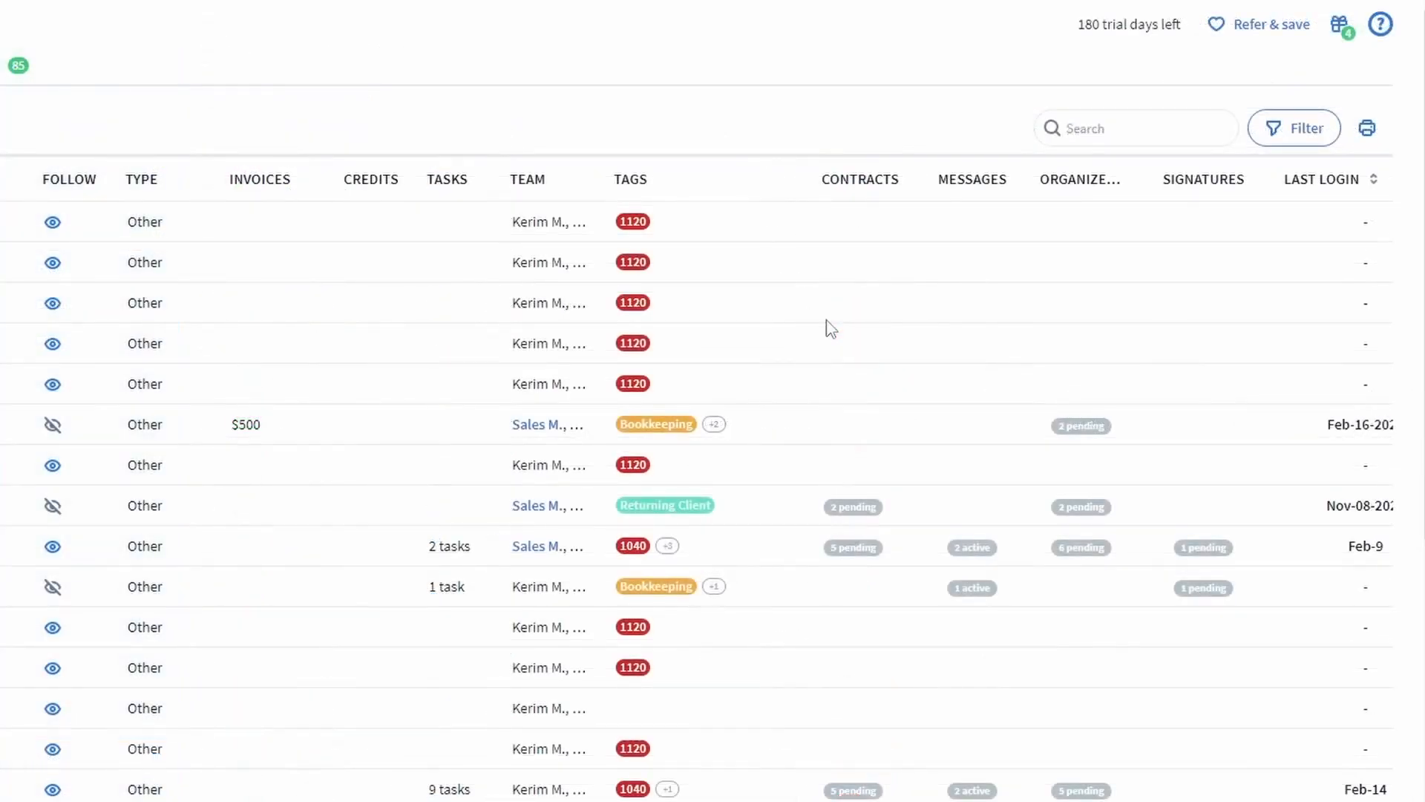
Look over the account search and filter options, then open the American Wheels account.
click(1130, 127)
click(1300, 138)
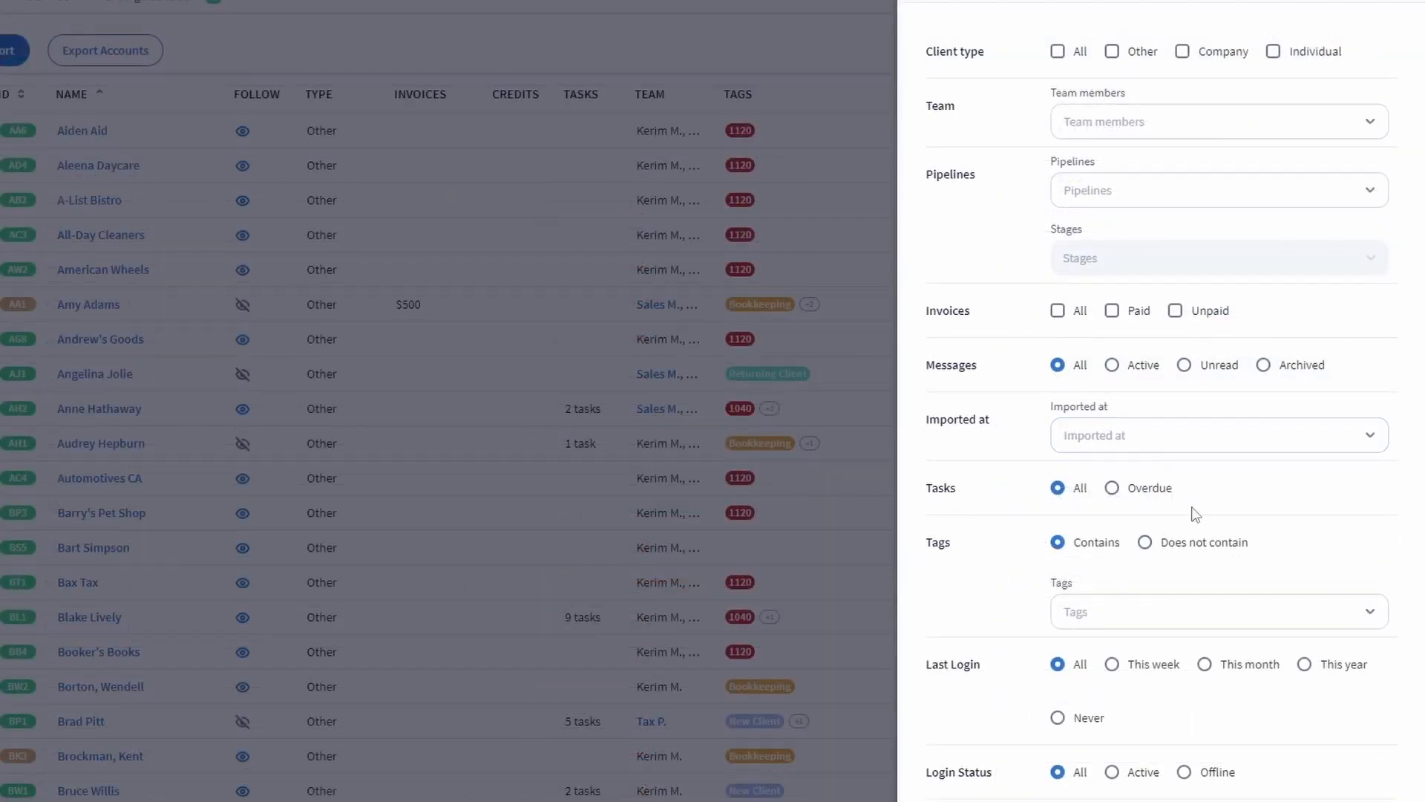
scroll(1197, 617, down, 4)
scroll(1193, 617, down, 2)
scroll(1196, 620, up, 2)
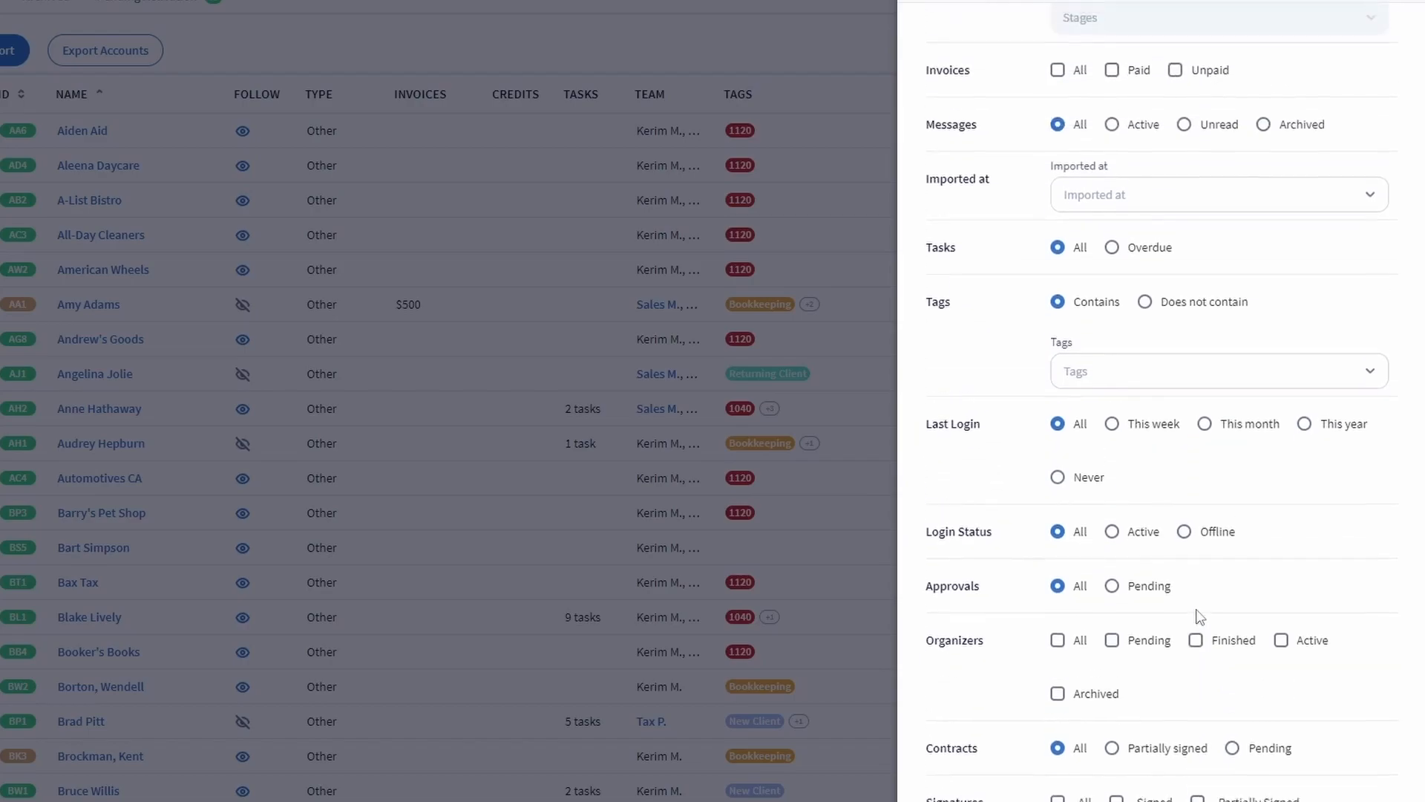
click(498, 406)
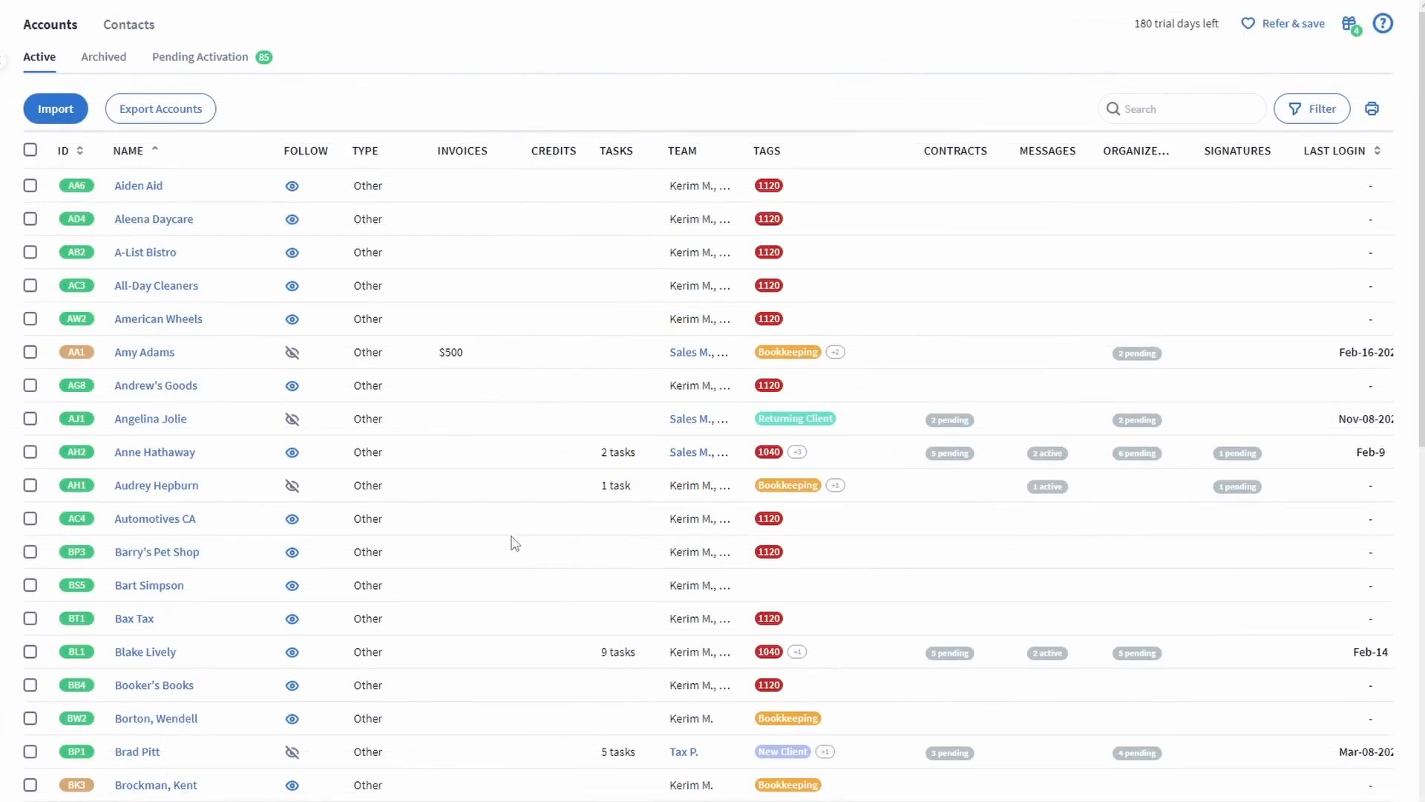
click(189, 322)
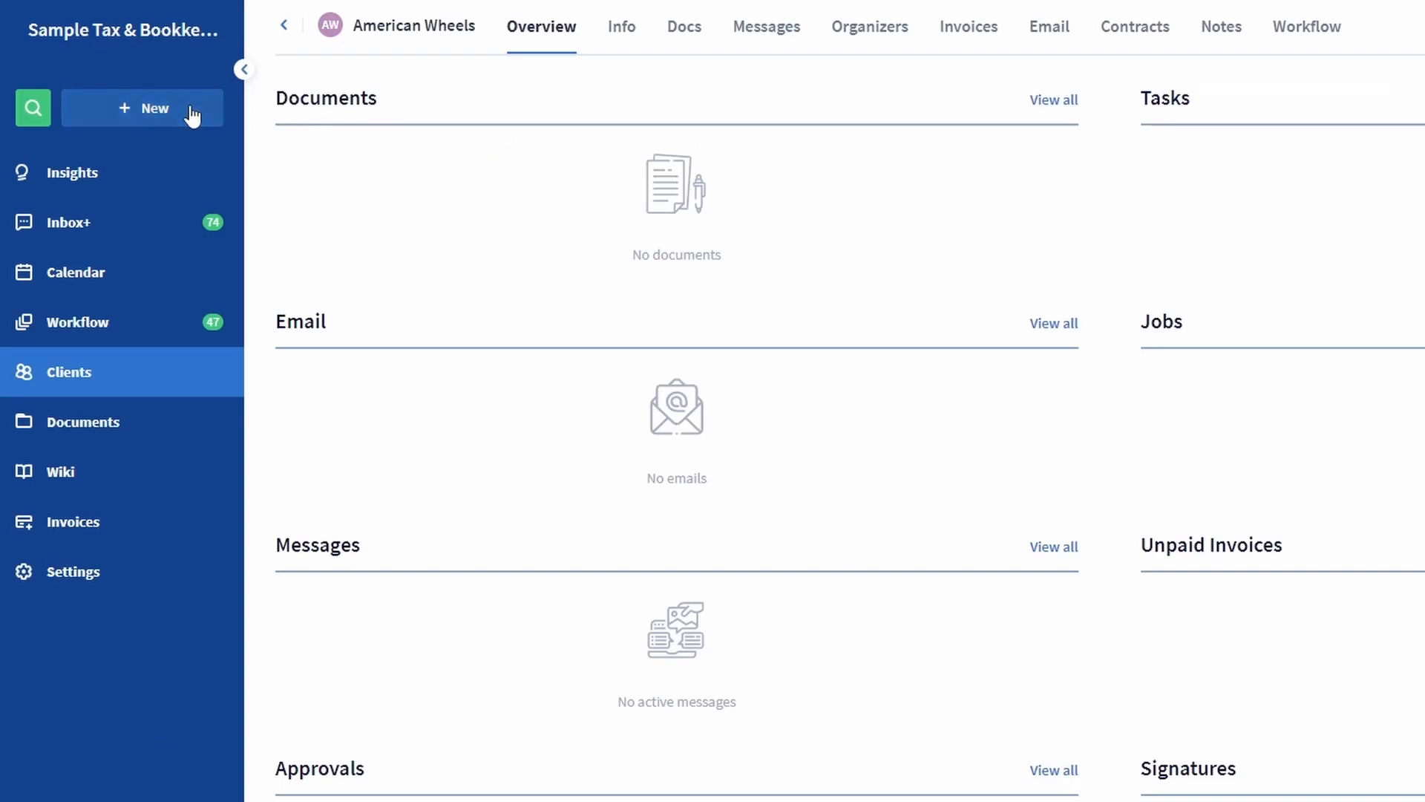
Preview the + New creation options from the American Wheels account.
click(191, 111)
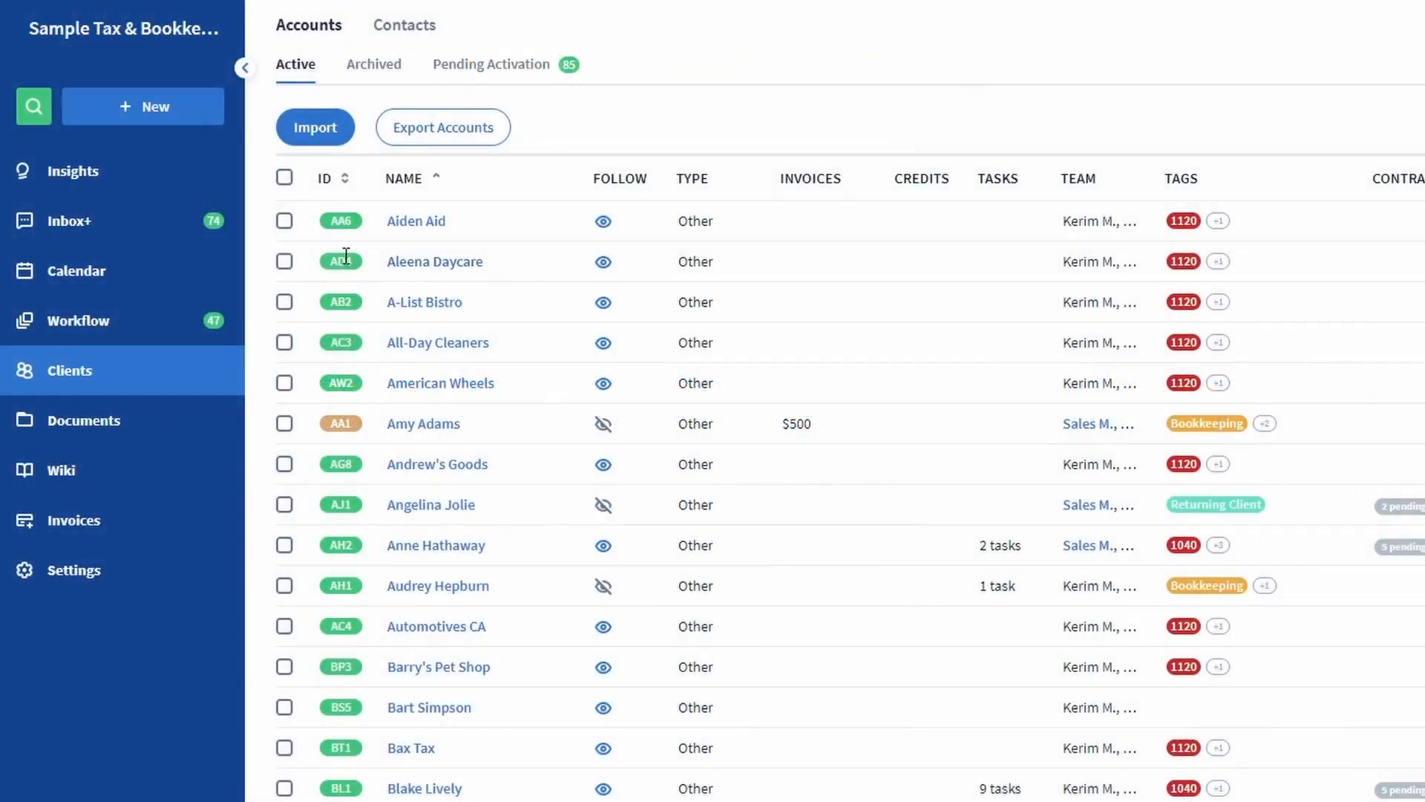
click(285, 261)
click(285, 344)
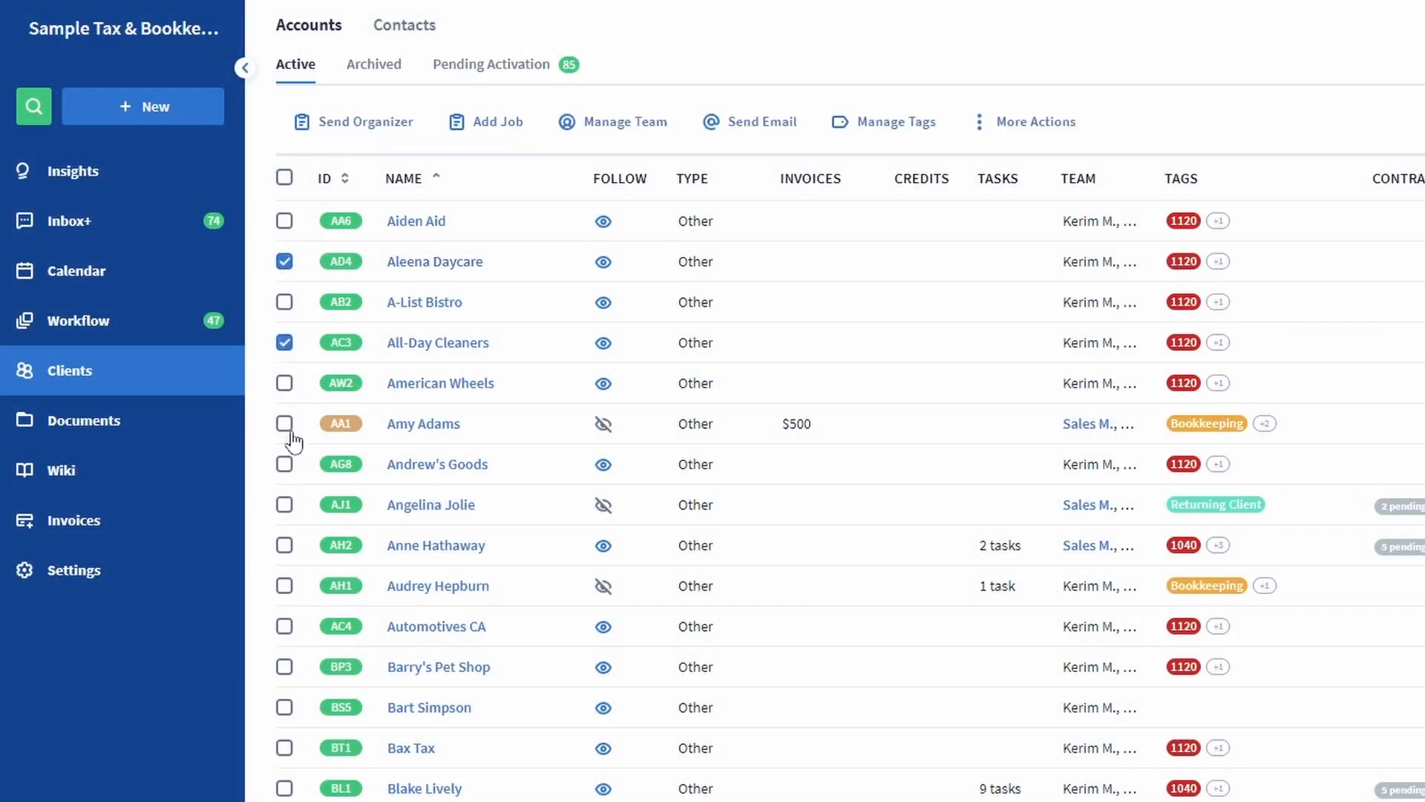
click(284, 466)
click(285, 546)
click(1040, 127)
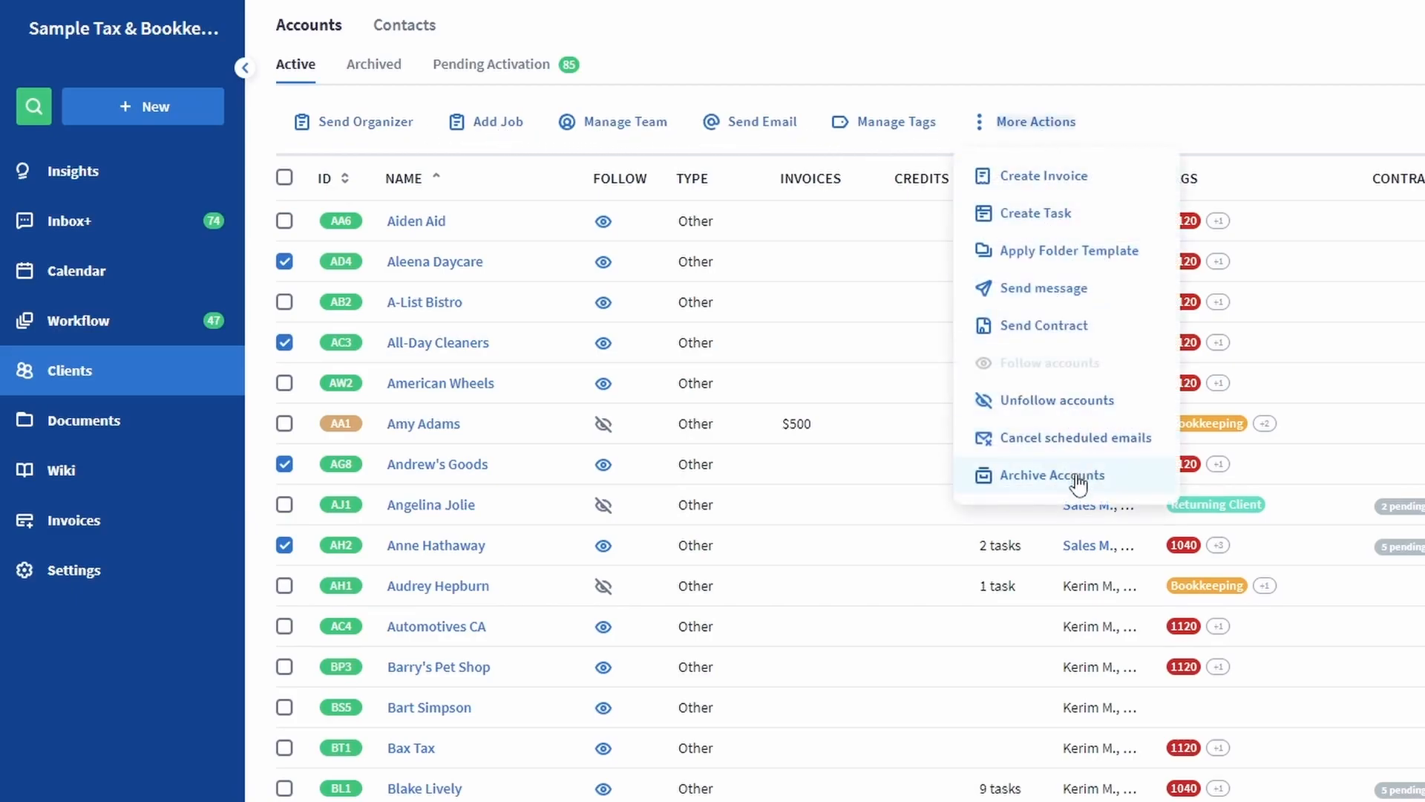
click(1064, 128)
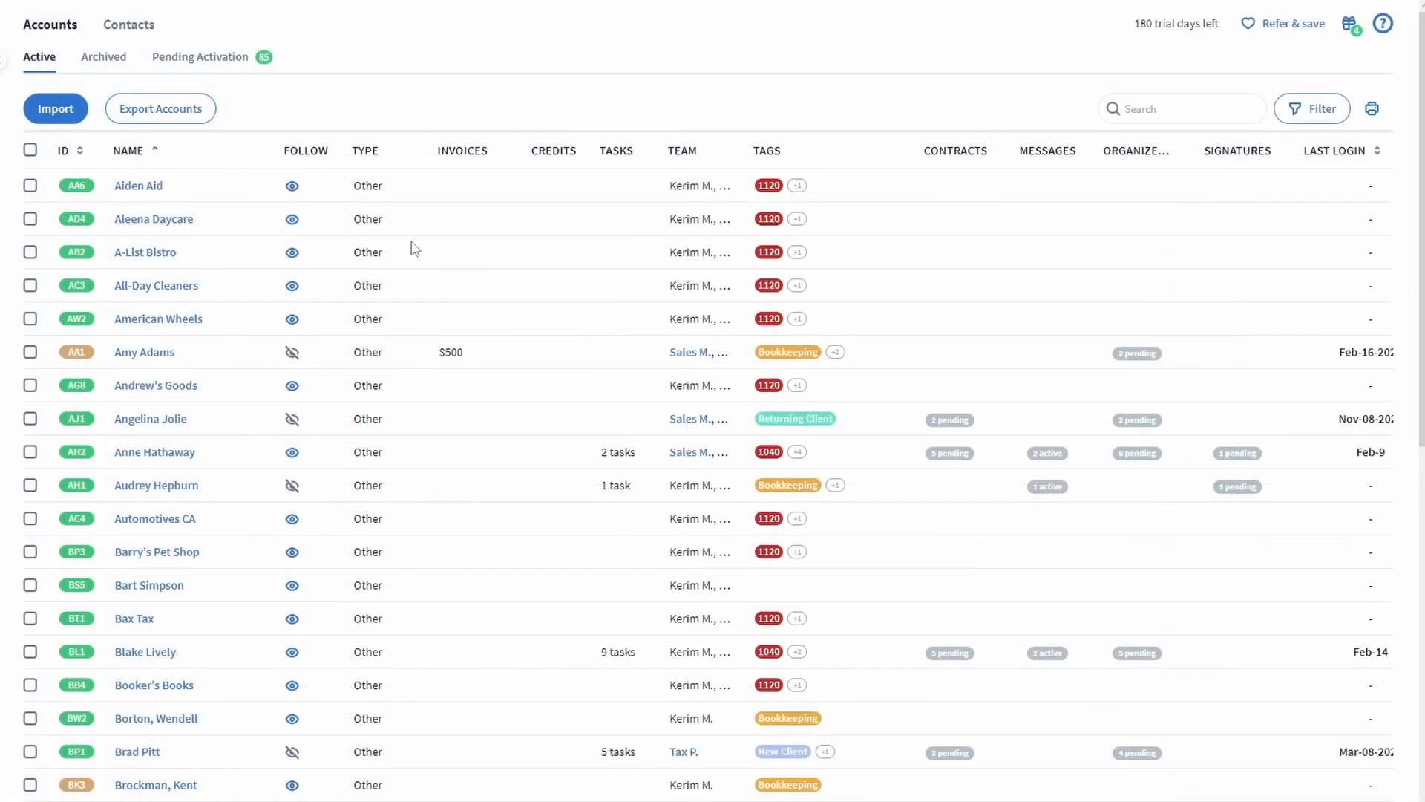
Filter accounts by the Tax Return tag and select all 36 results.
click(1314, 119)
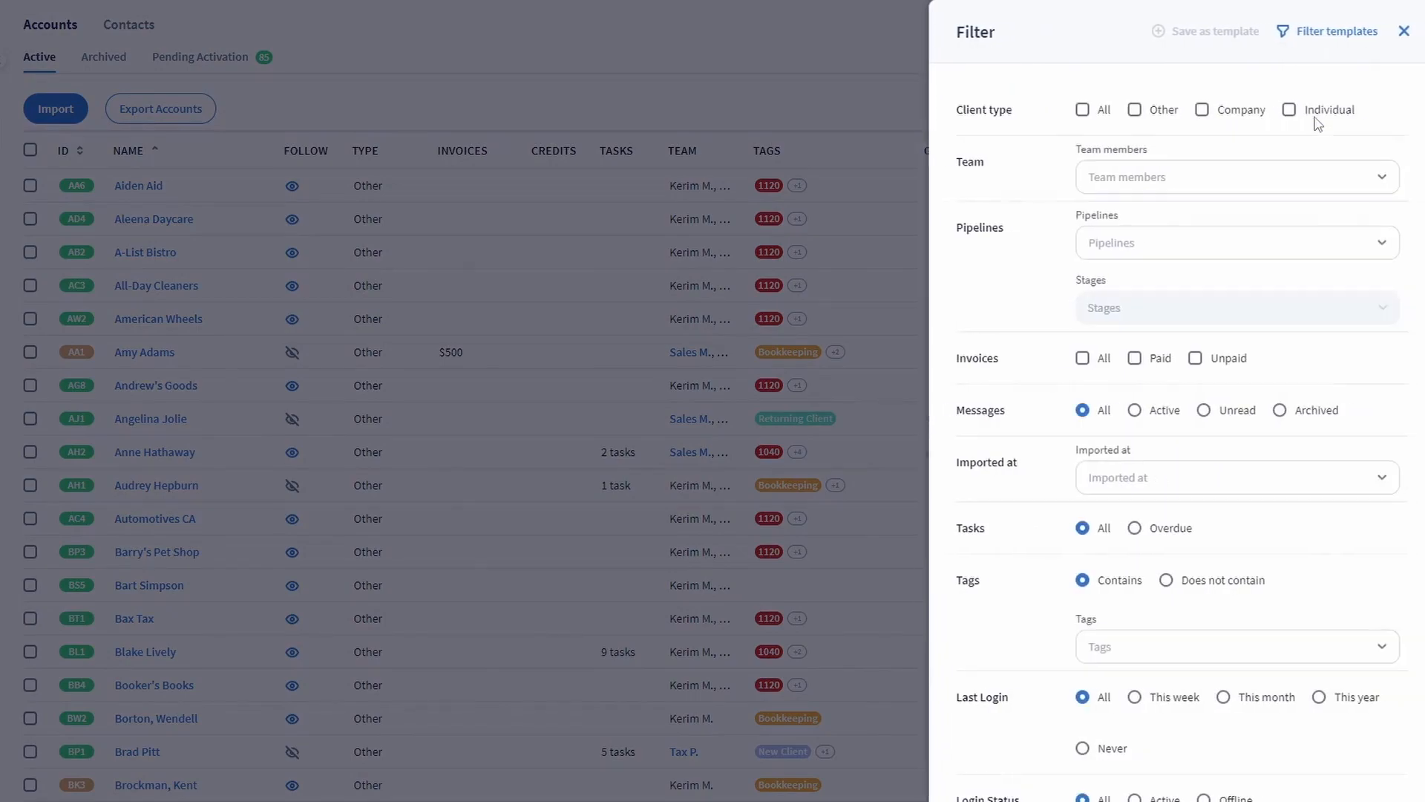
click(1182, 652)
text(tax)
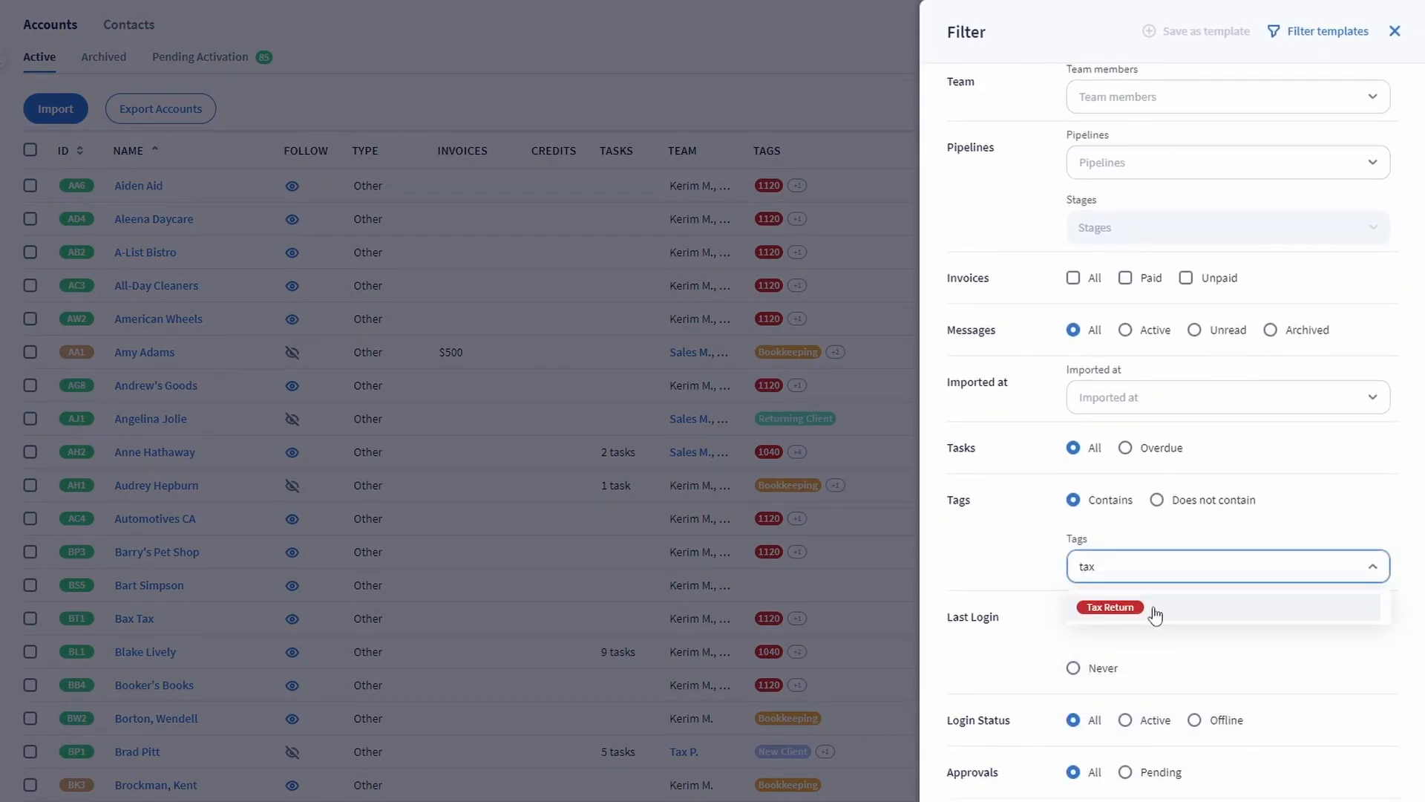
click(1155, 615)
key(Escape)
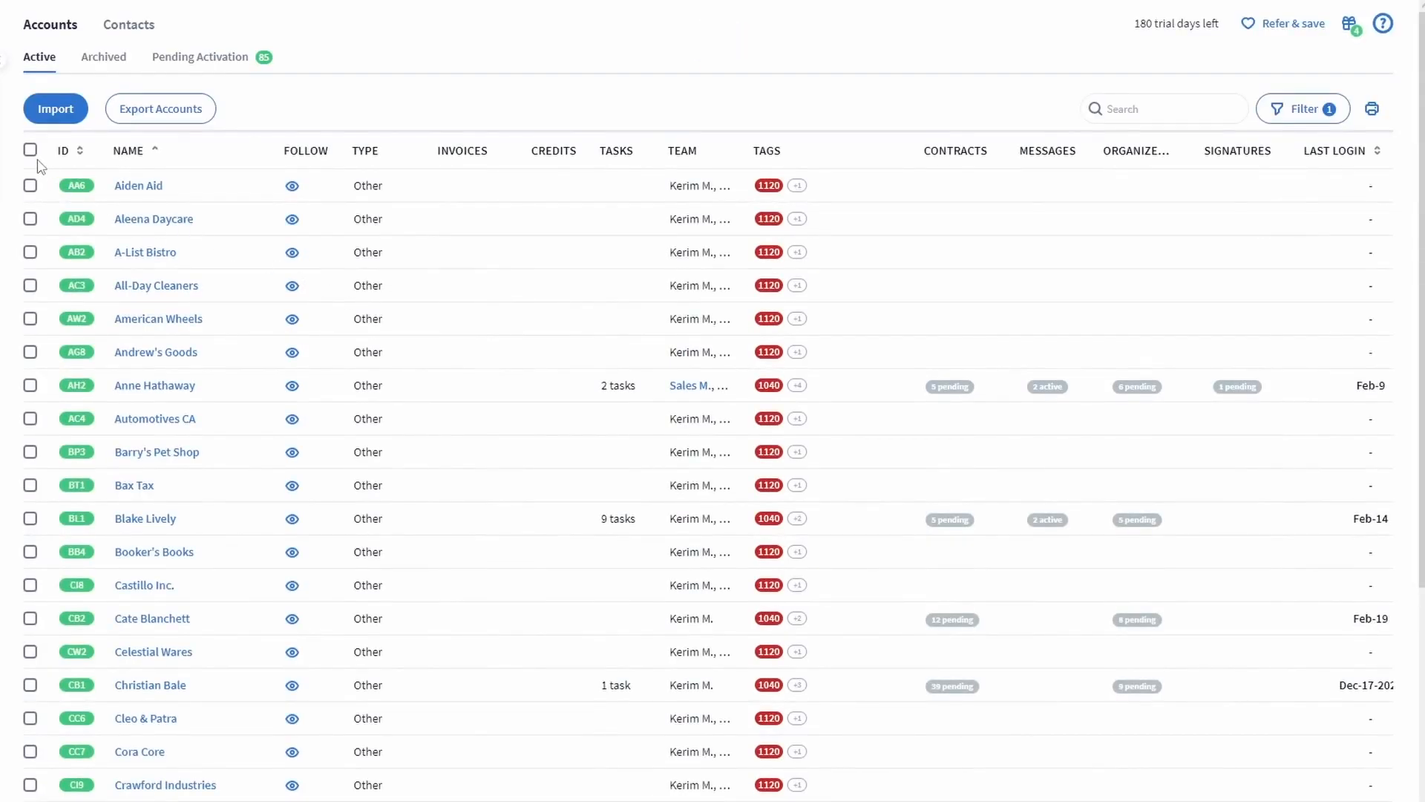
click(29, 150)
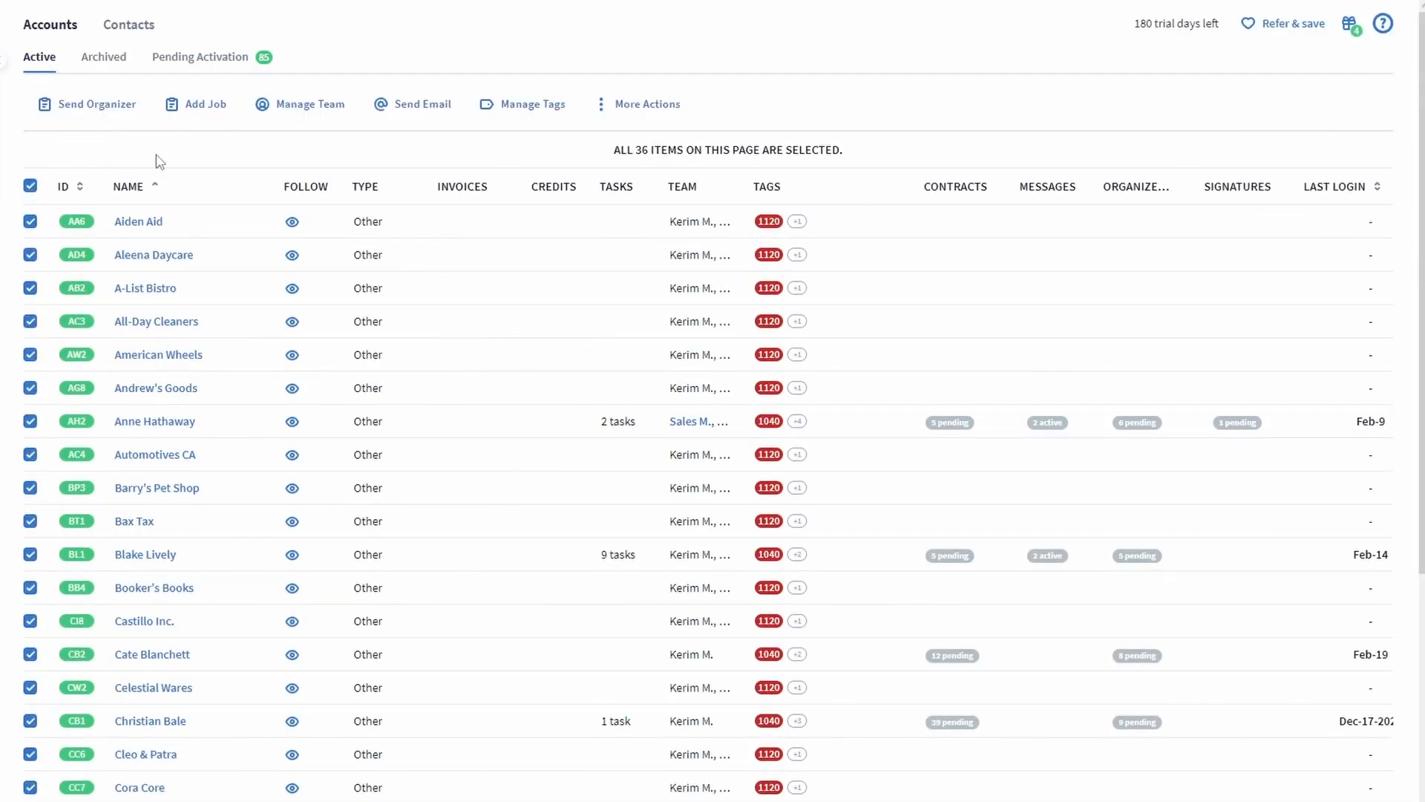
Draft a bulk email using the EN (US) Tax - Client E-signature (8879) template.
click(411, 106)
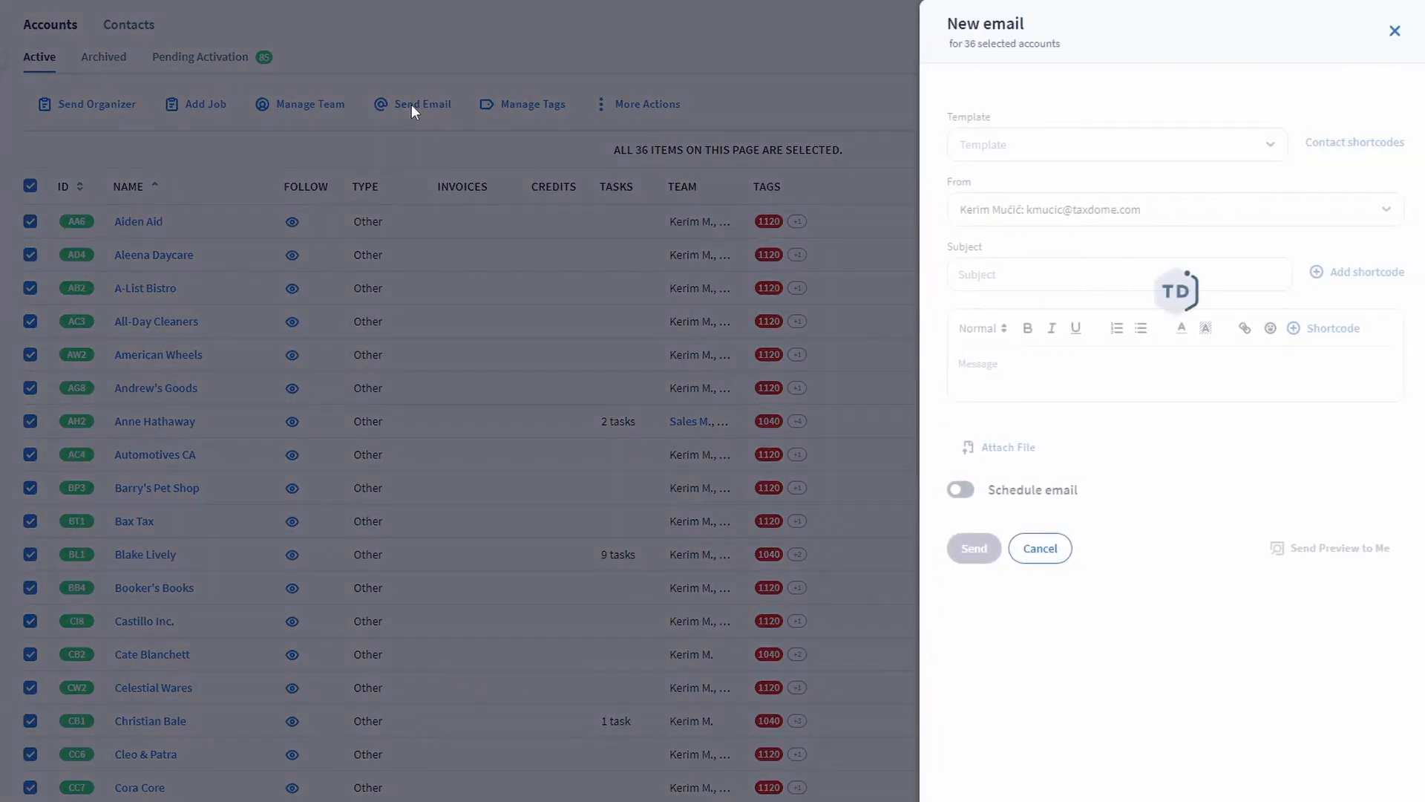
click(972, 436)
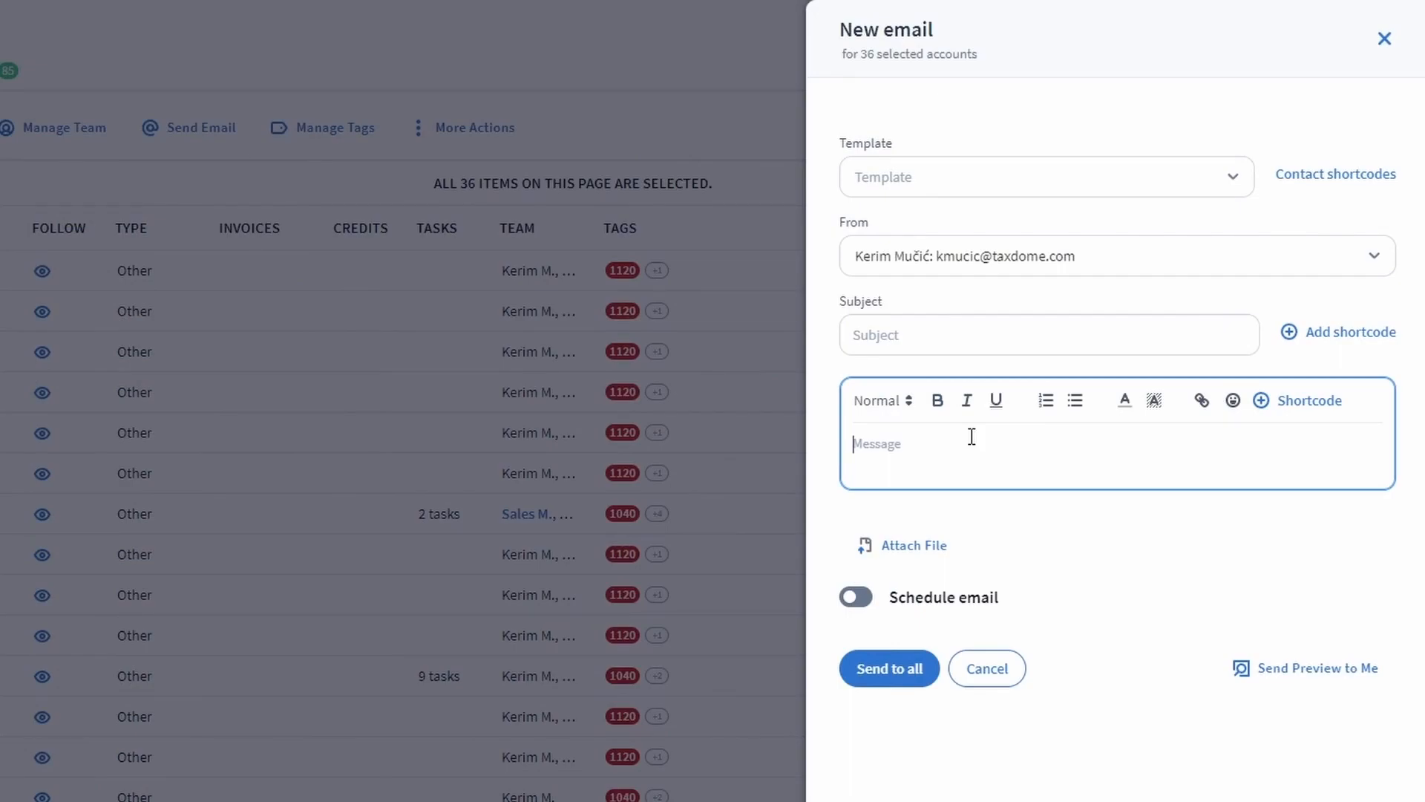
click(978, 185)
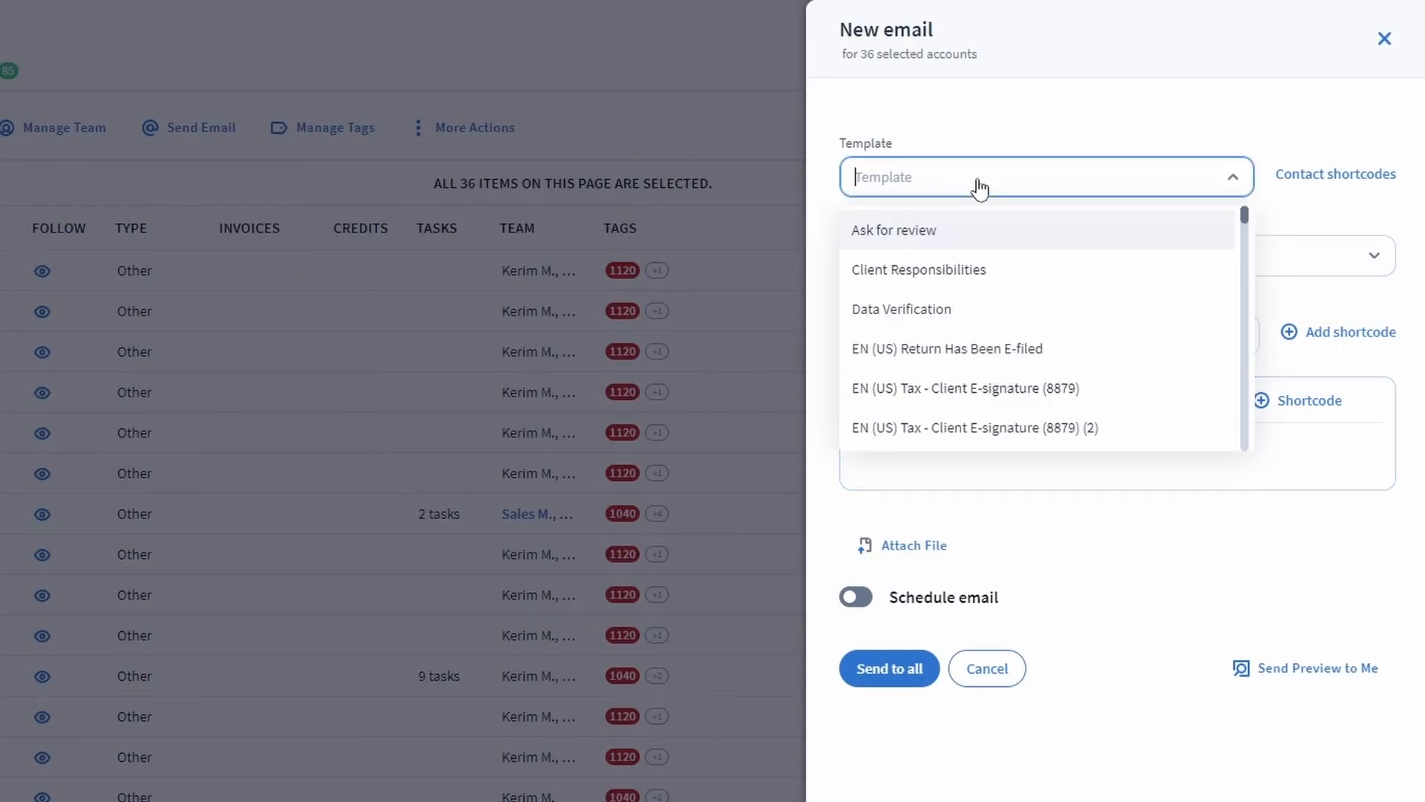
click(990, 389)
click(829, 472)
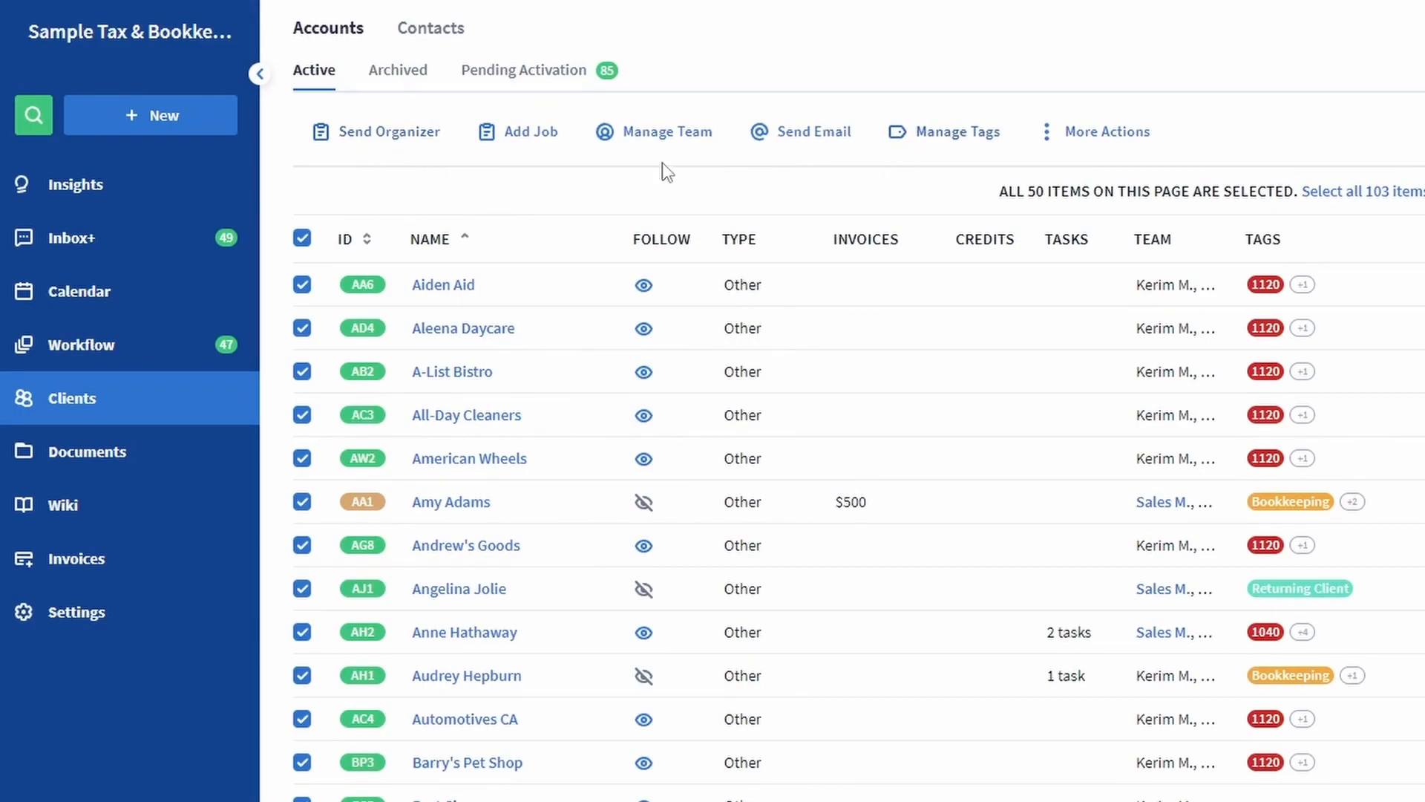
Show more bulk actions, then switch to the Pending Activation invitations tab.
click(1076, 132)
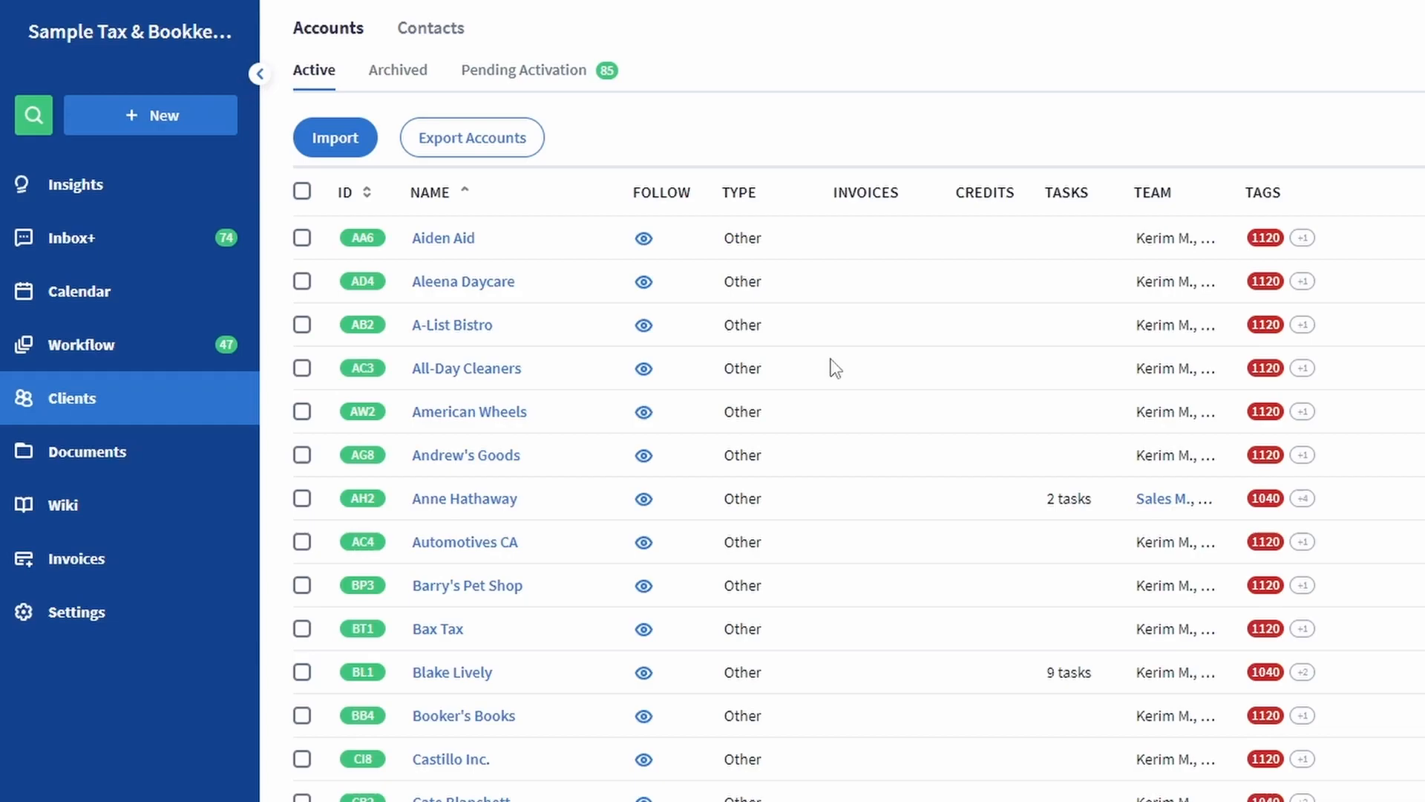
click(550, 83)
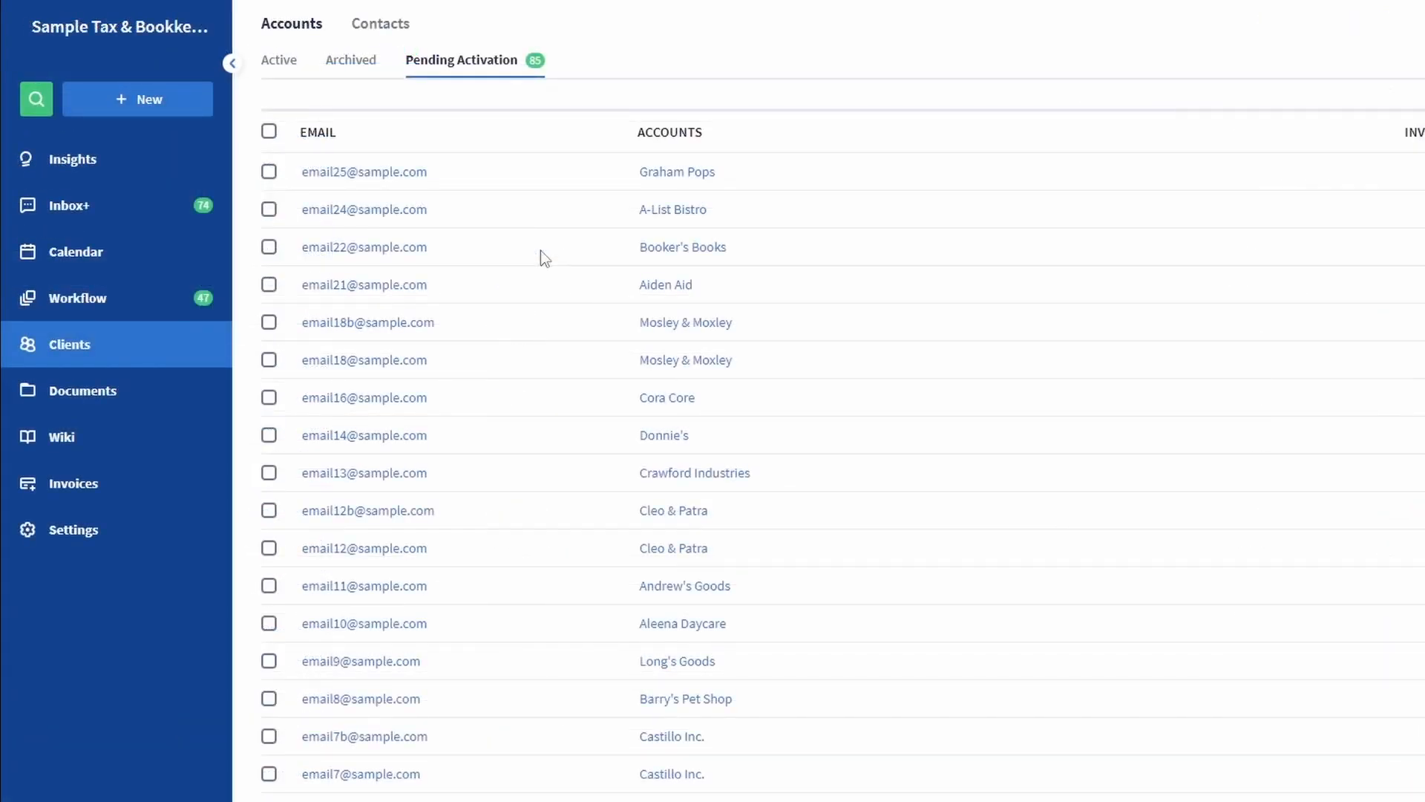
Select all 50 pending invitations on the page with the header checkbox.
click(269, 133)
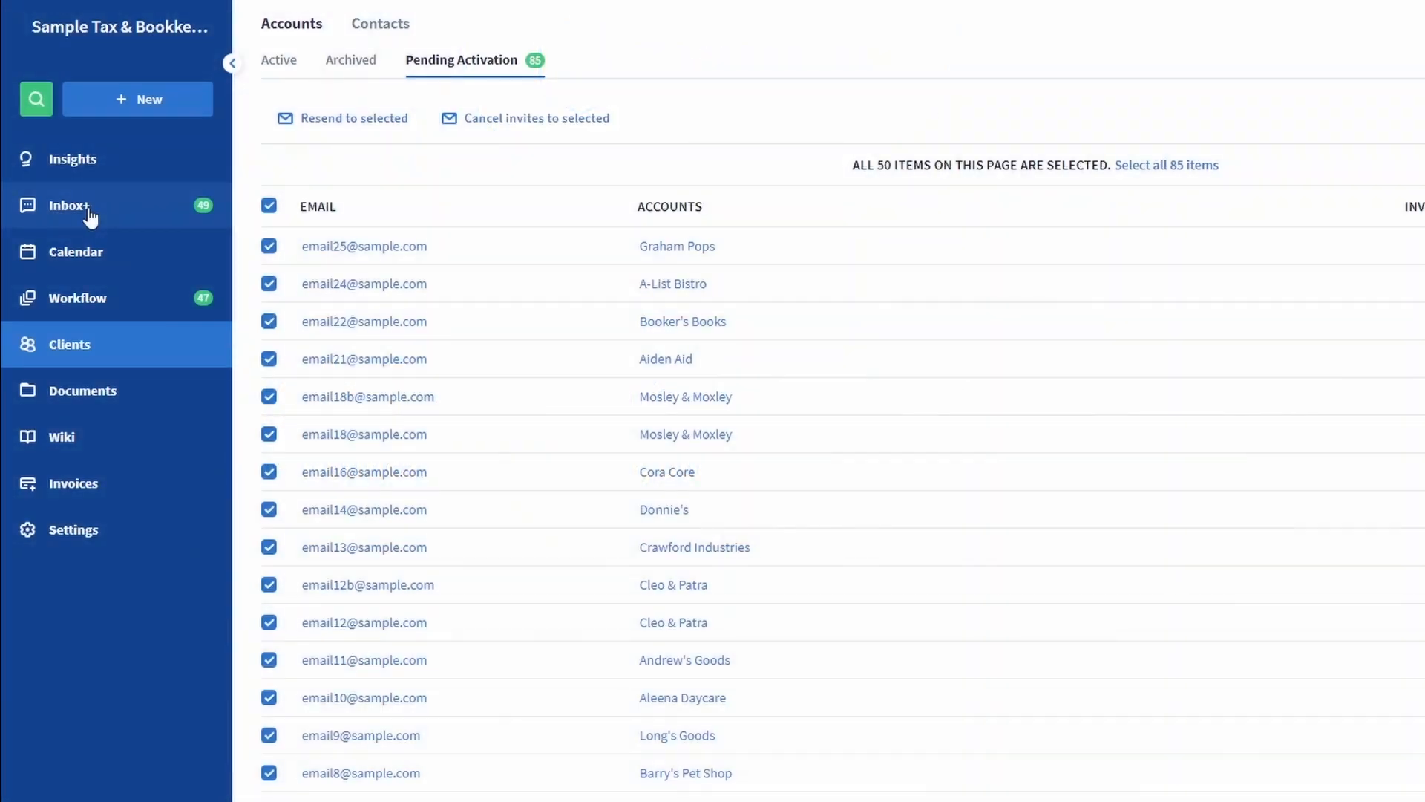
Go to the Inbox+ feed and expand the Chat Update! notification details.
click(88, 211)
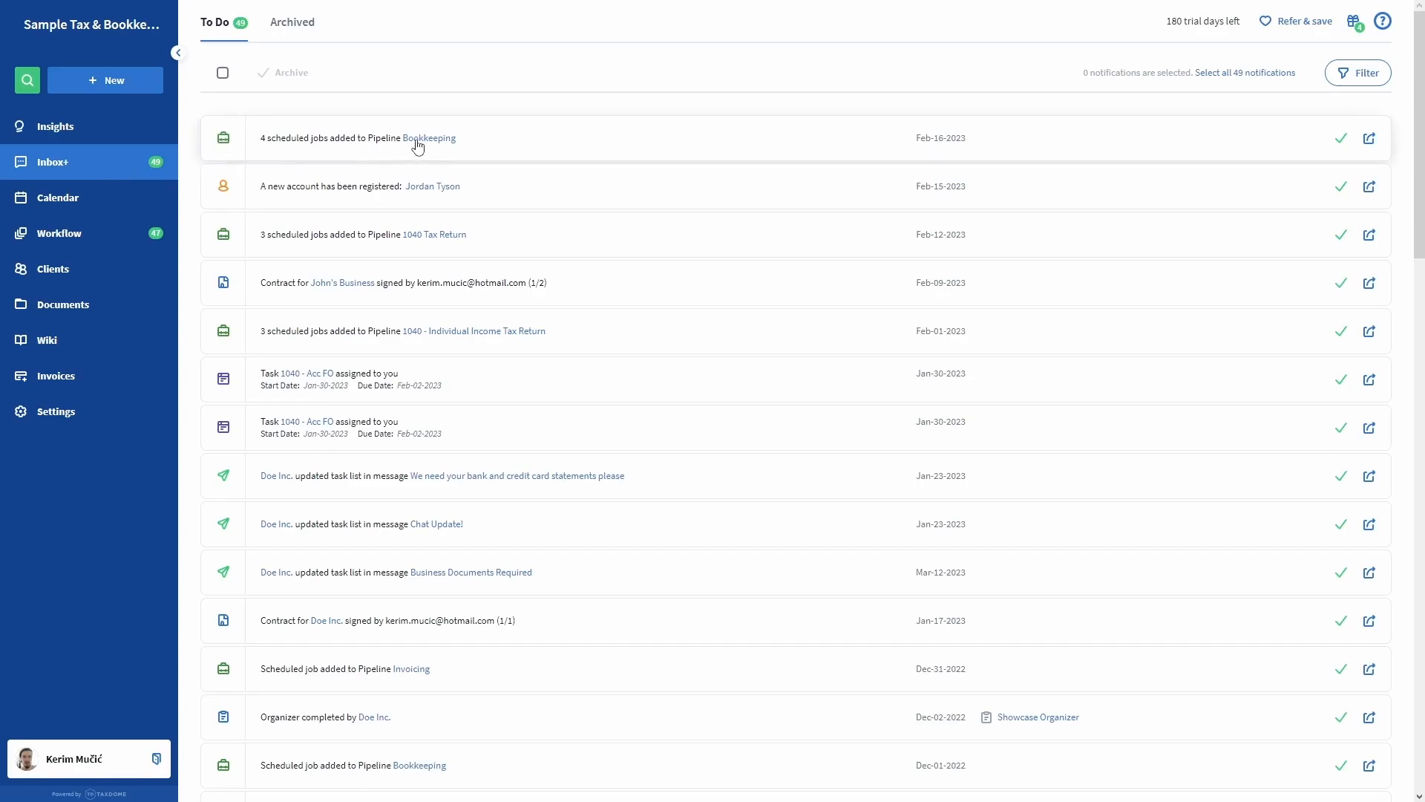
scroll(600, 195, down, 3)
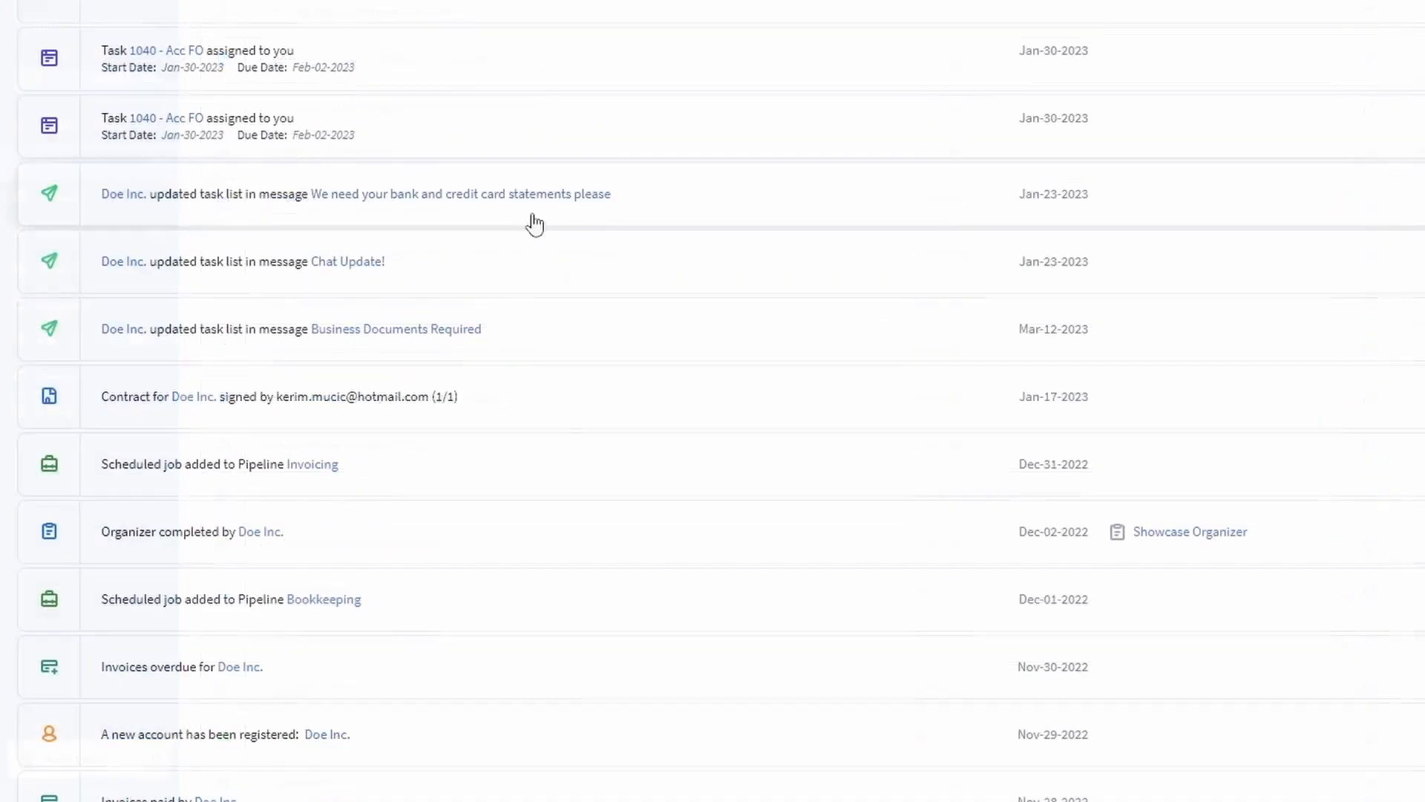
click(499, 280)
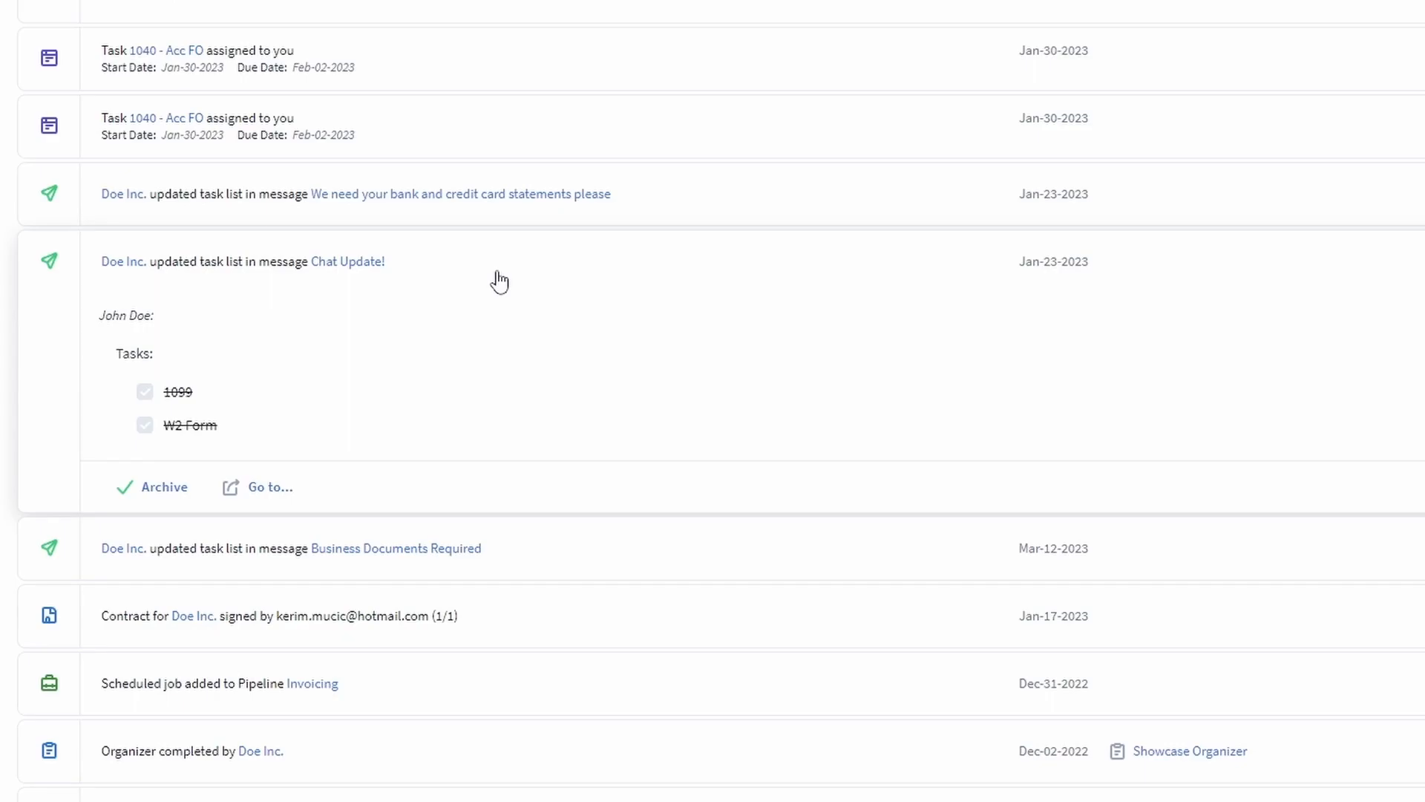
scroll(499, 282, up, 4)
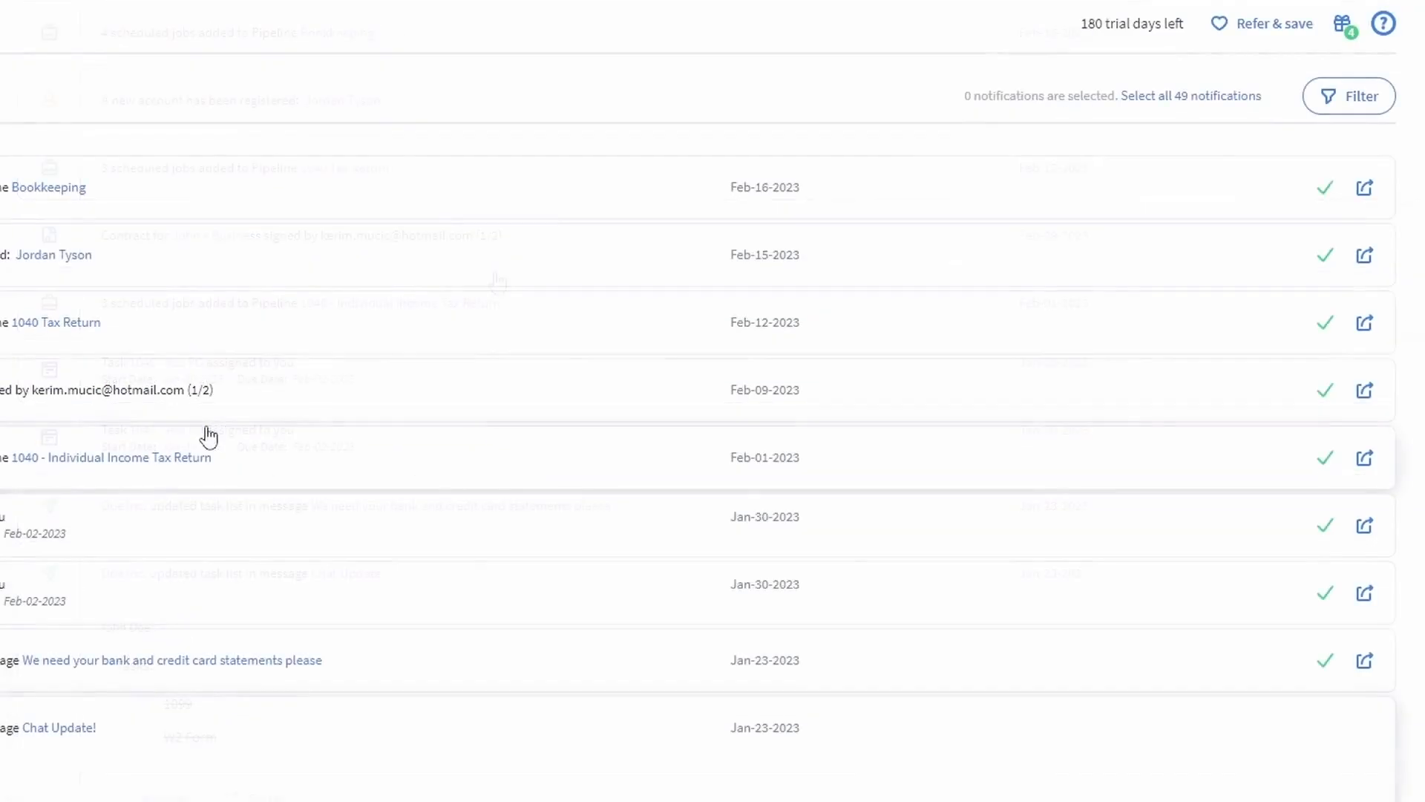
Look at the notification filter's account list, then dismiss the filter without applying it.
click(1371, 112)
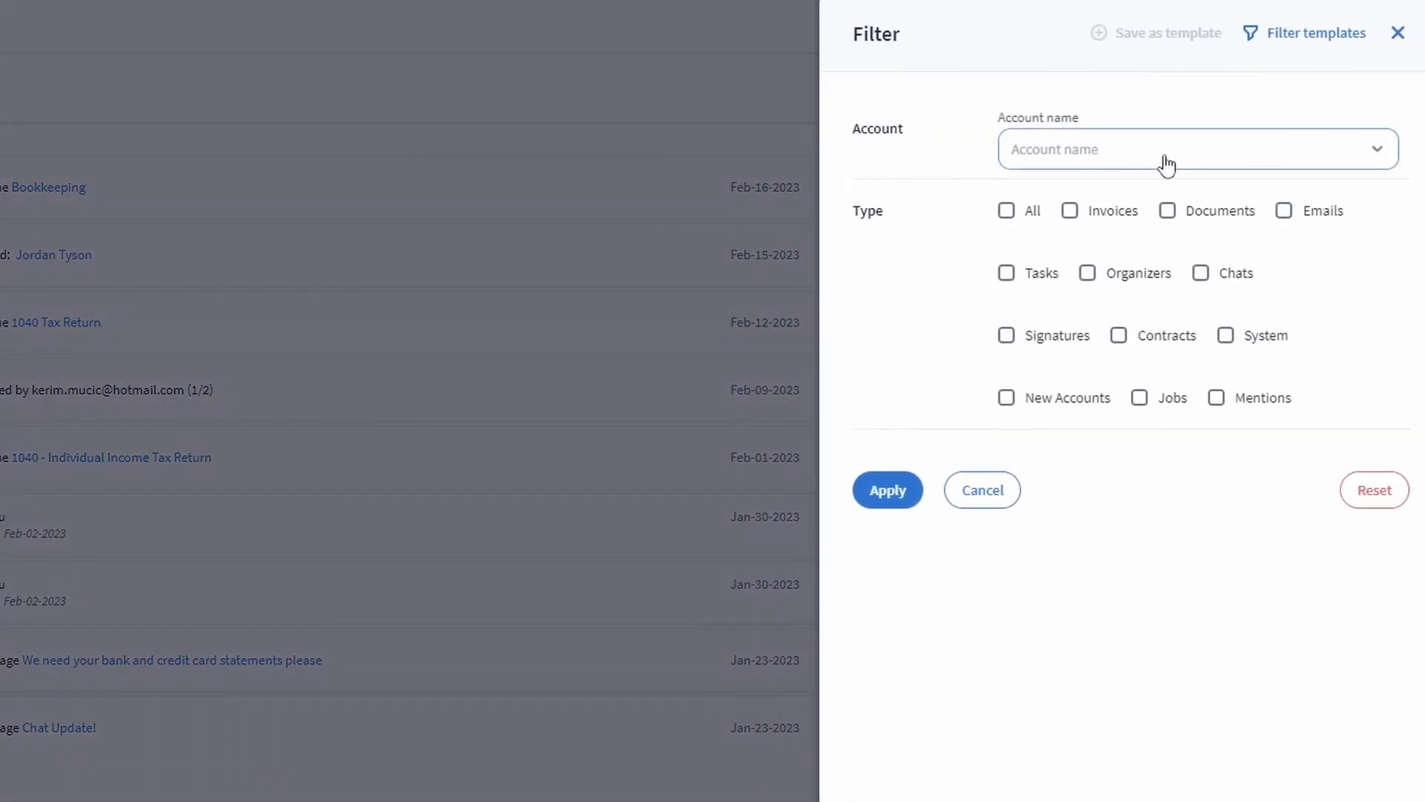
click(1168, 165)
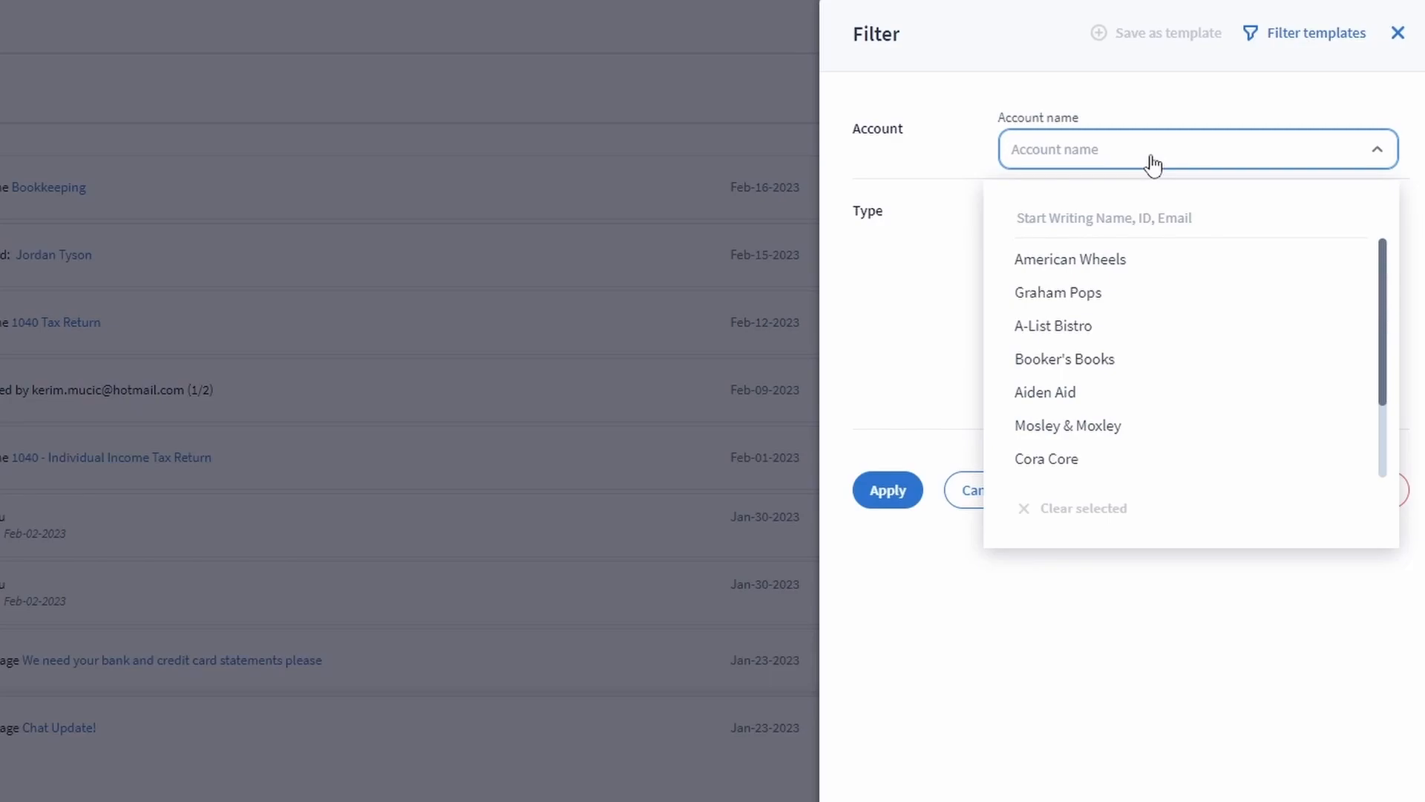
click(1153, 164)
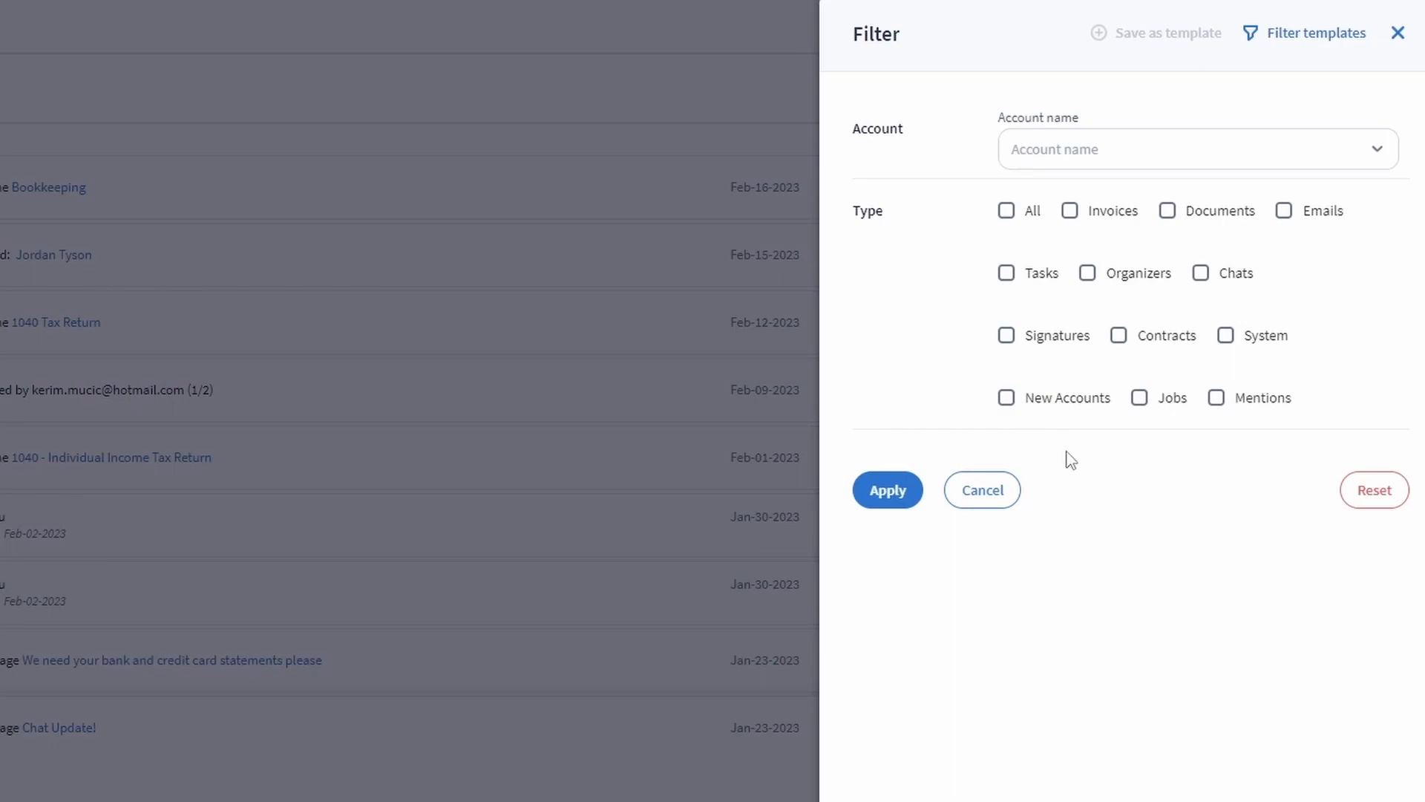
click(178, 523)
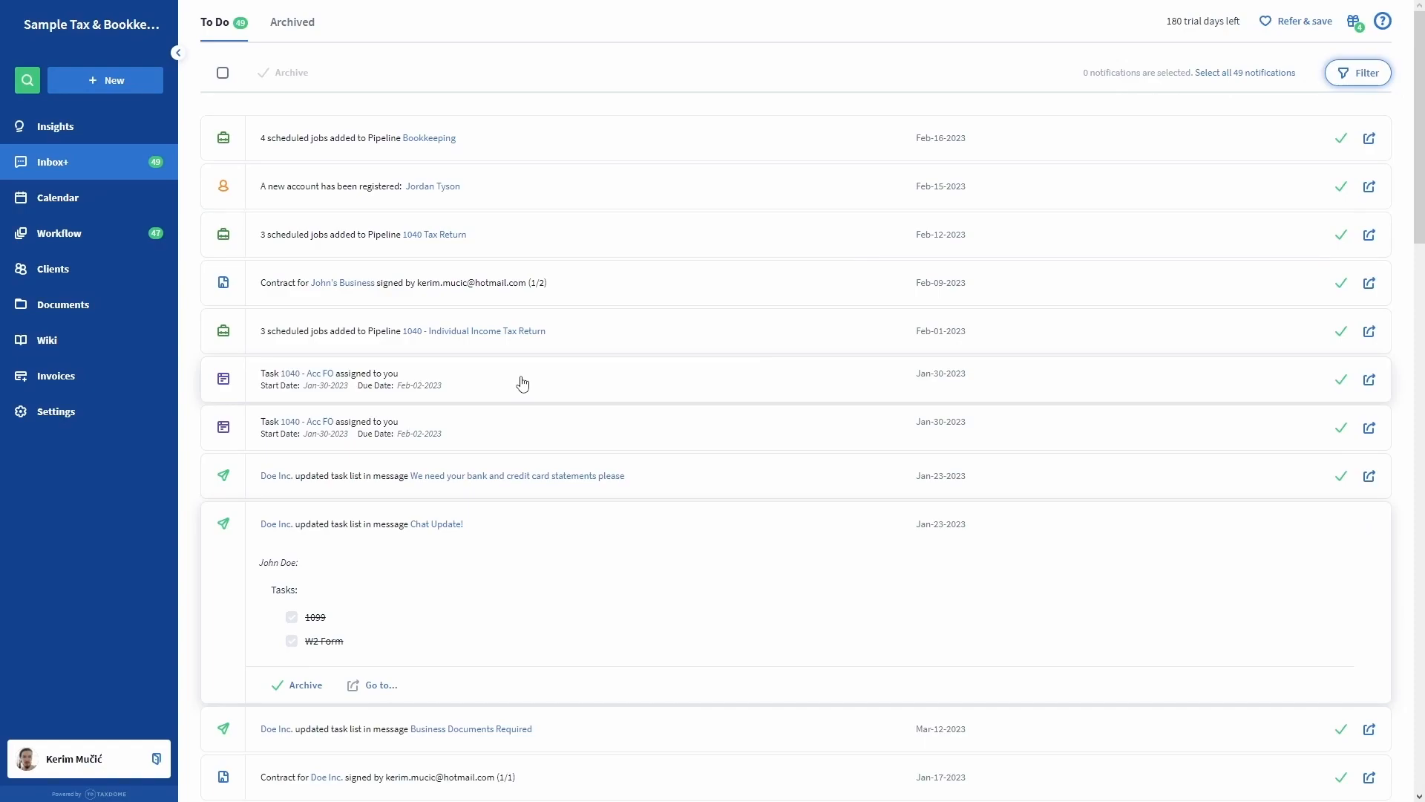
Display the February 2023 month calendar listing client tasks and 1040 return jobs by due date.
click(64, 417)
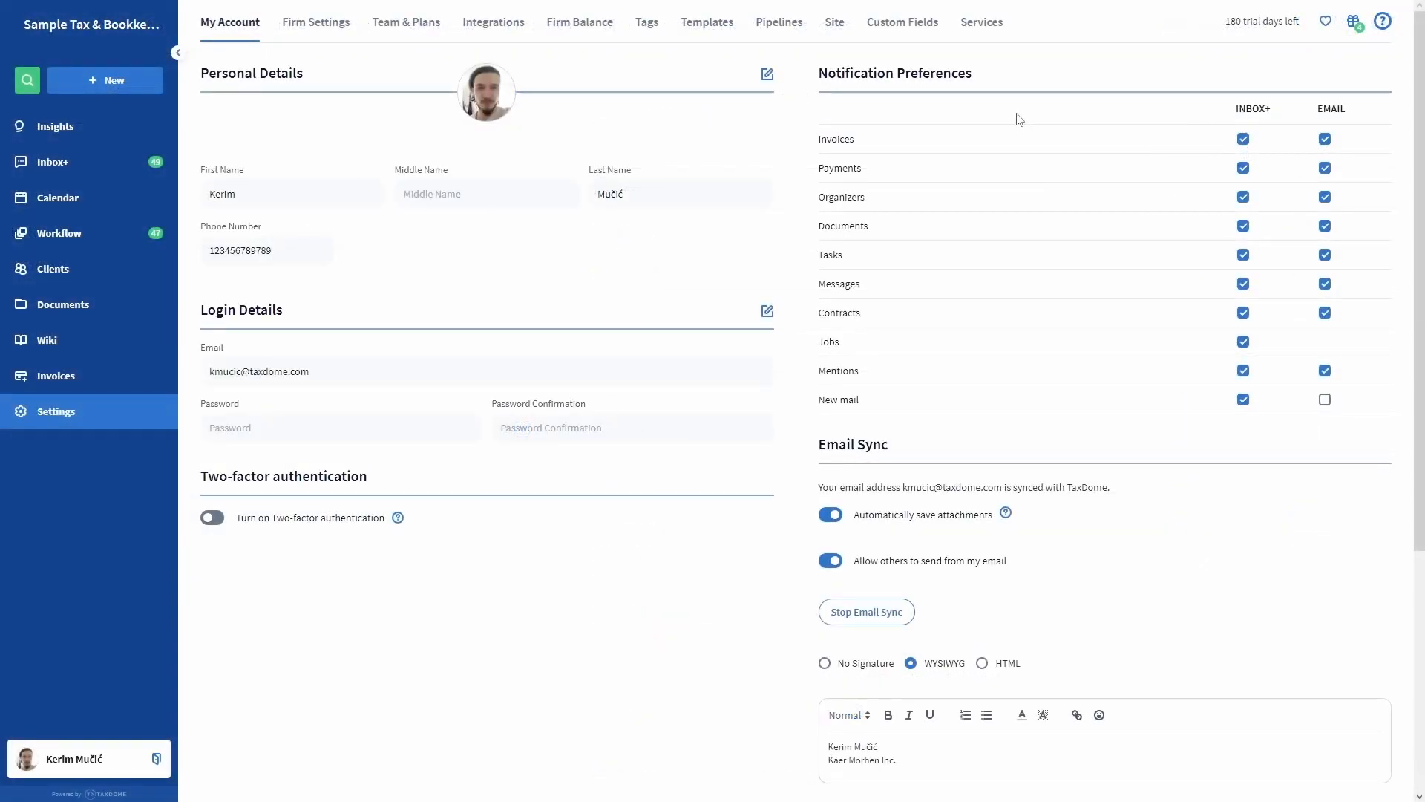
click(122, 211)
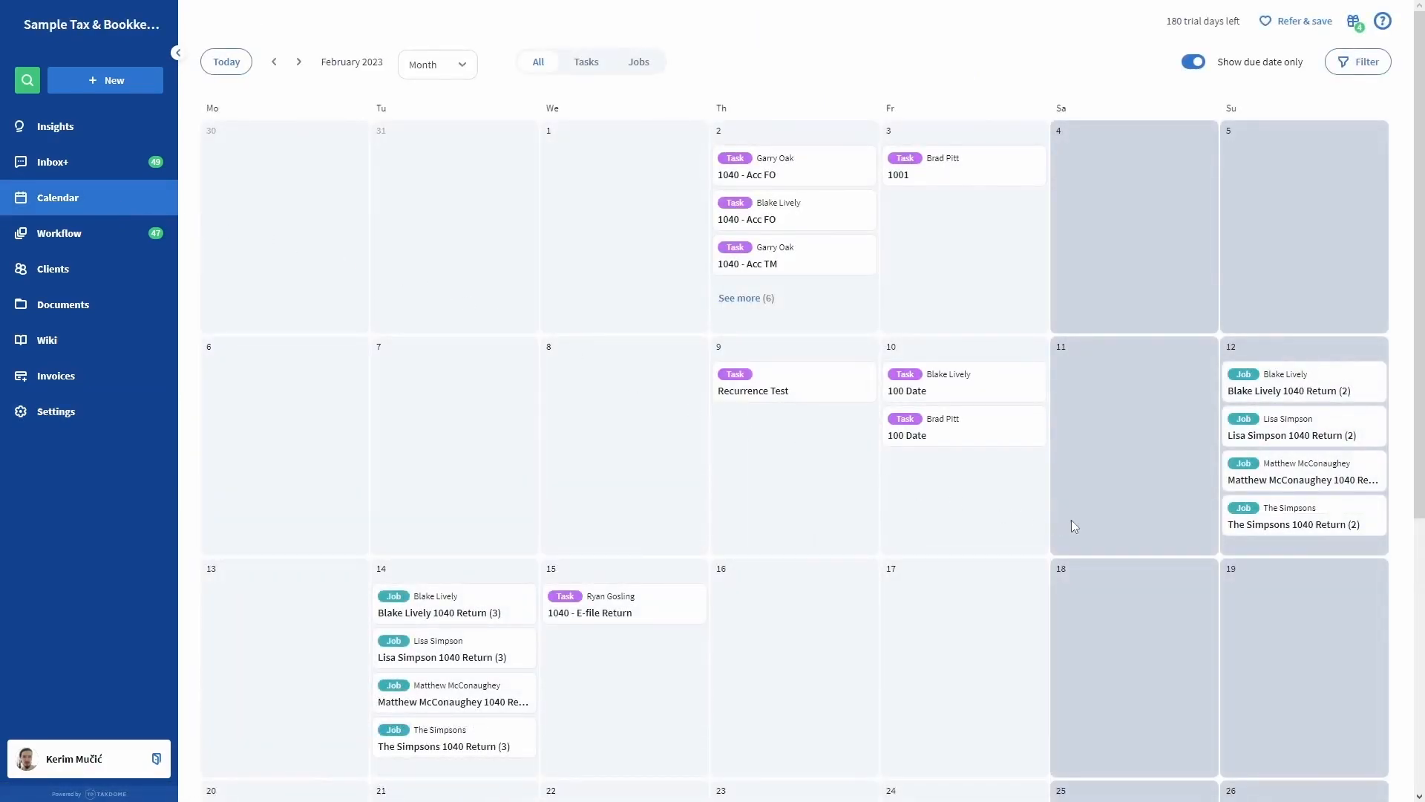
scroll(1073, 525, down, 6)
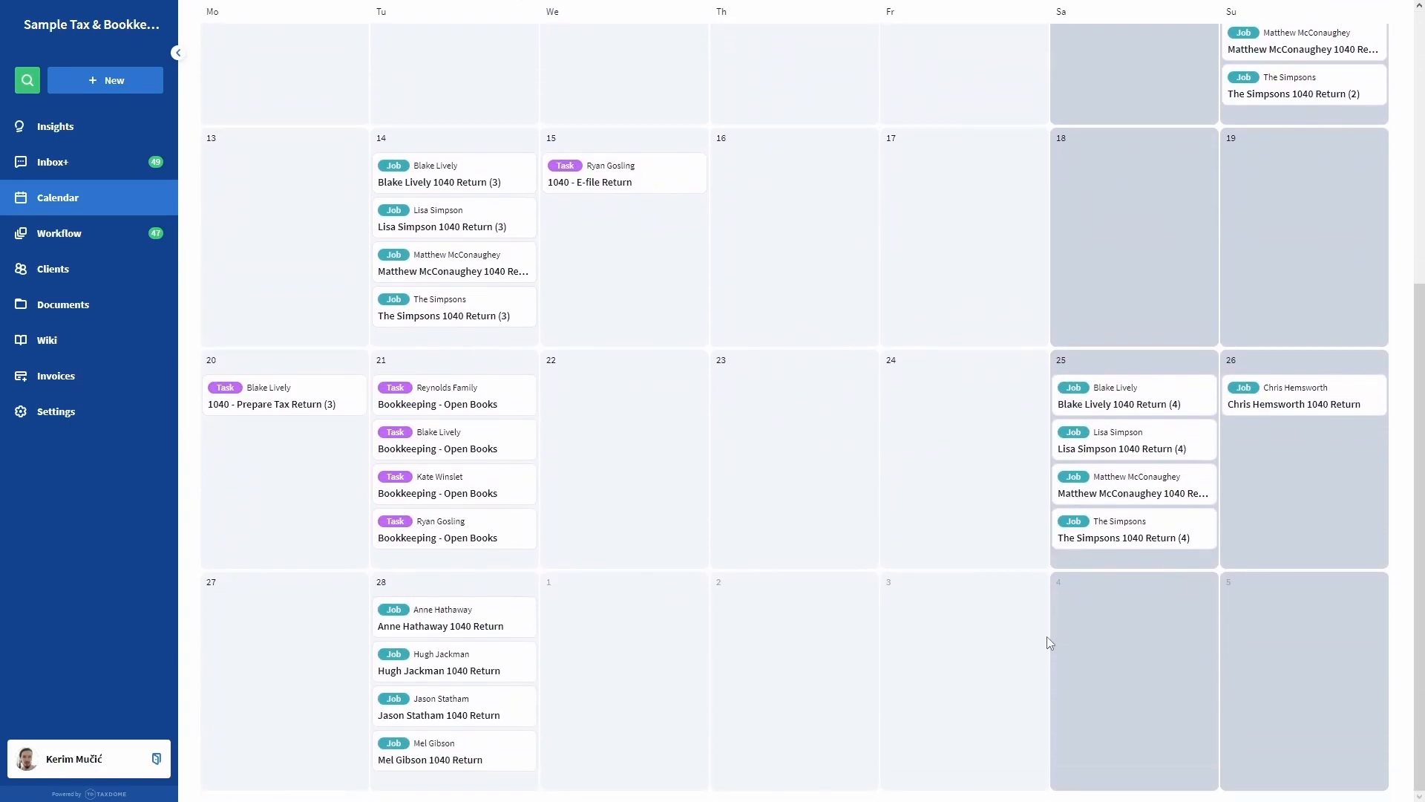
scroll(1047, 642, up, 6)
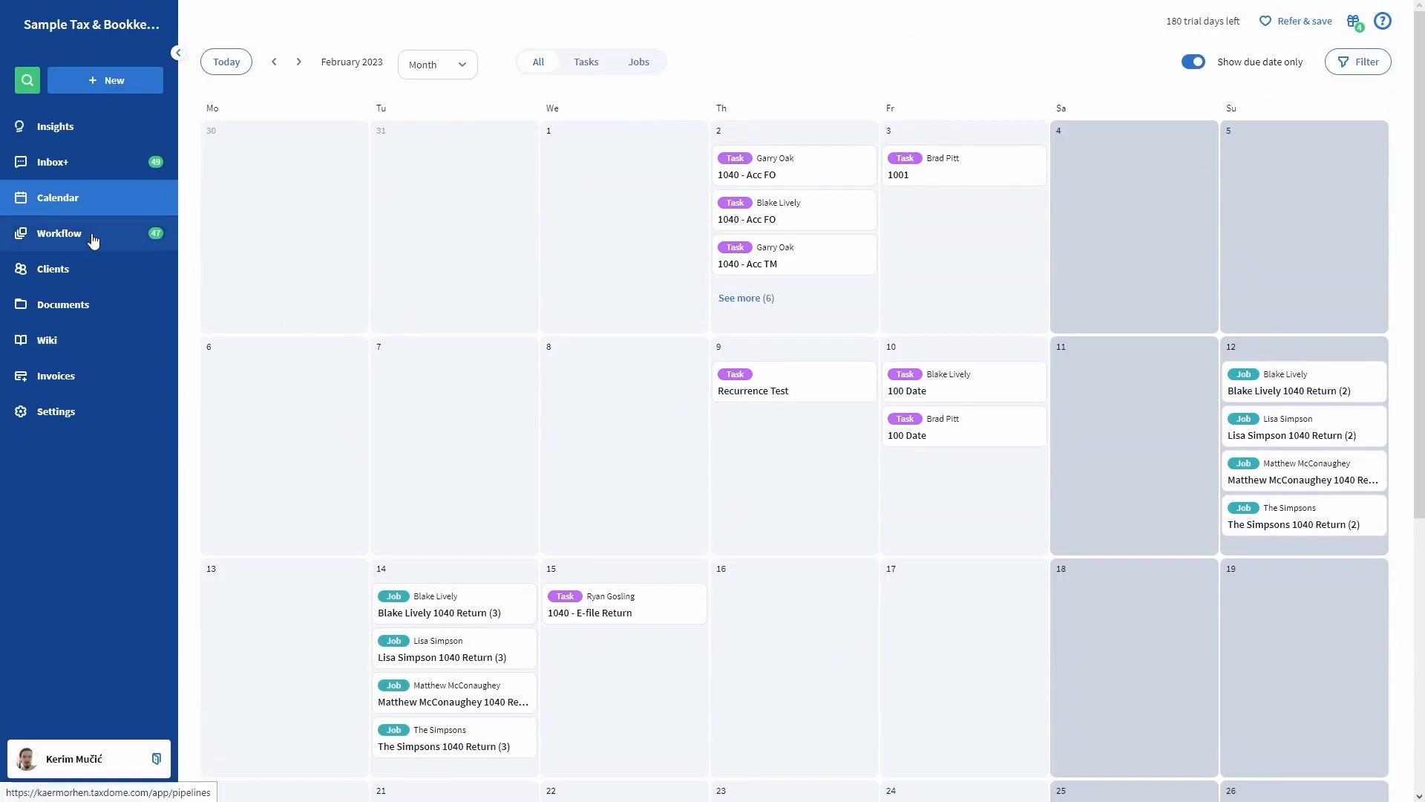
Go from the Workflow pipelines board to the Jobs list, then the Tasks list.
click(92, 234)
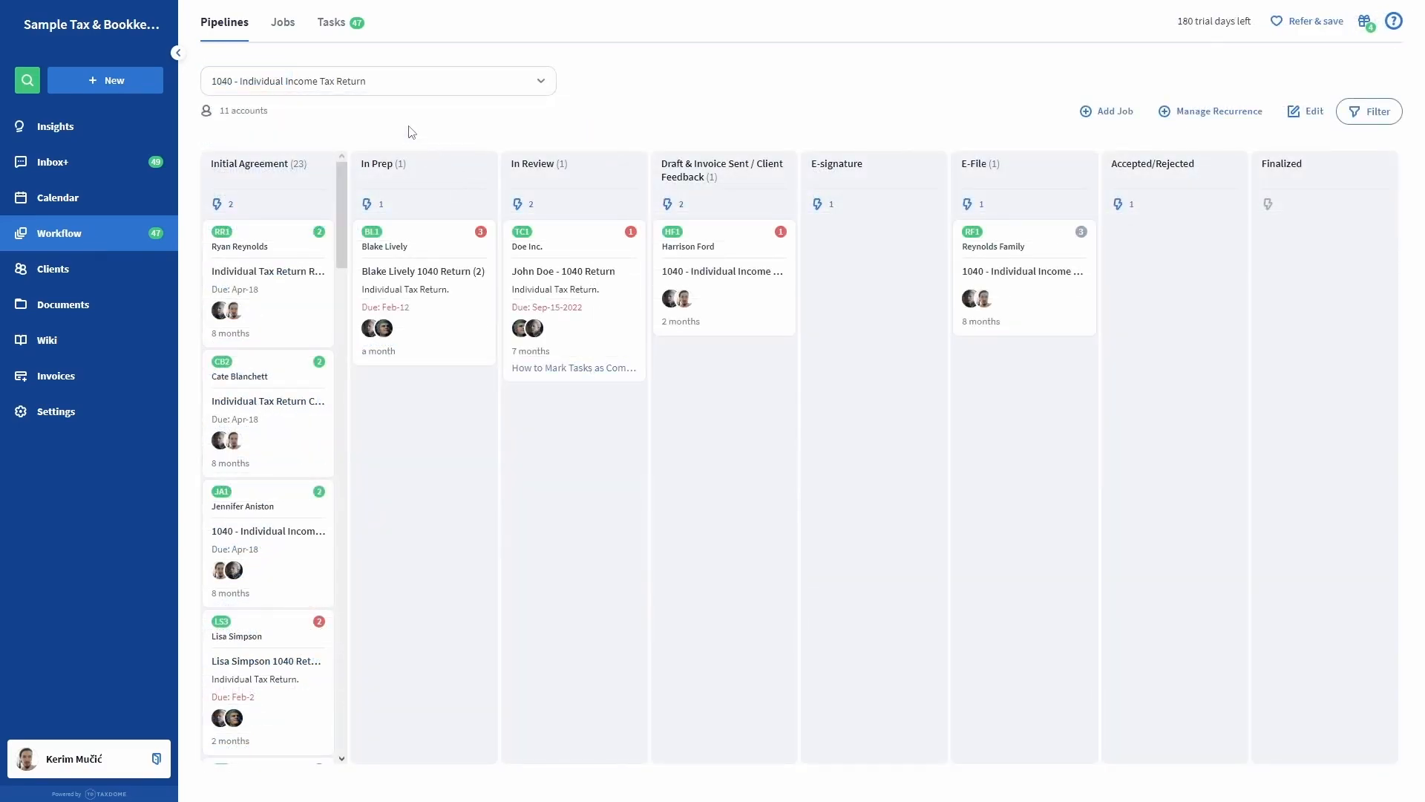
click(286, 29)
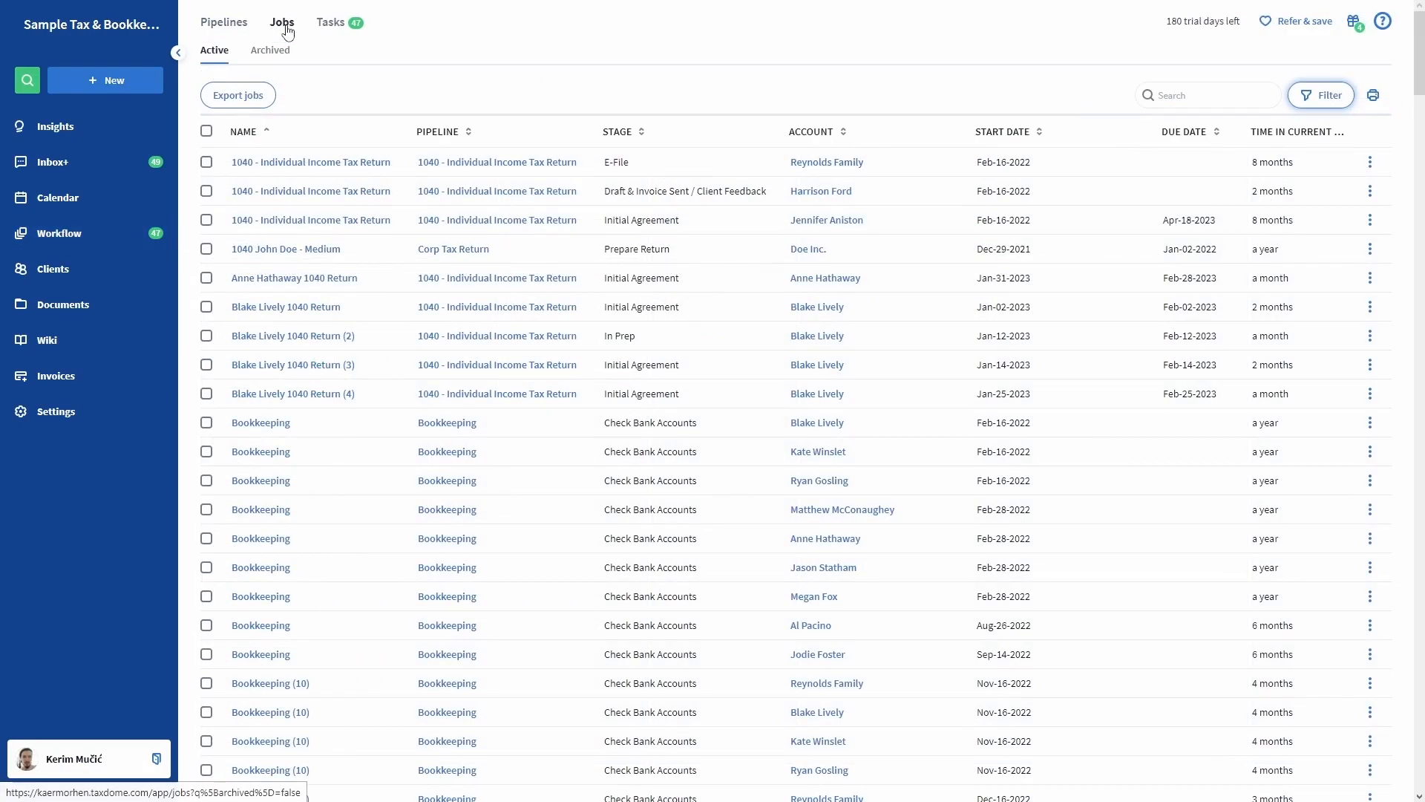
click(336, 27)
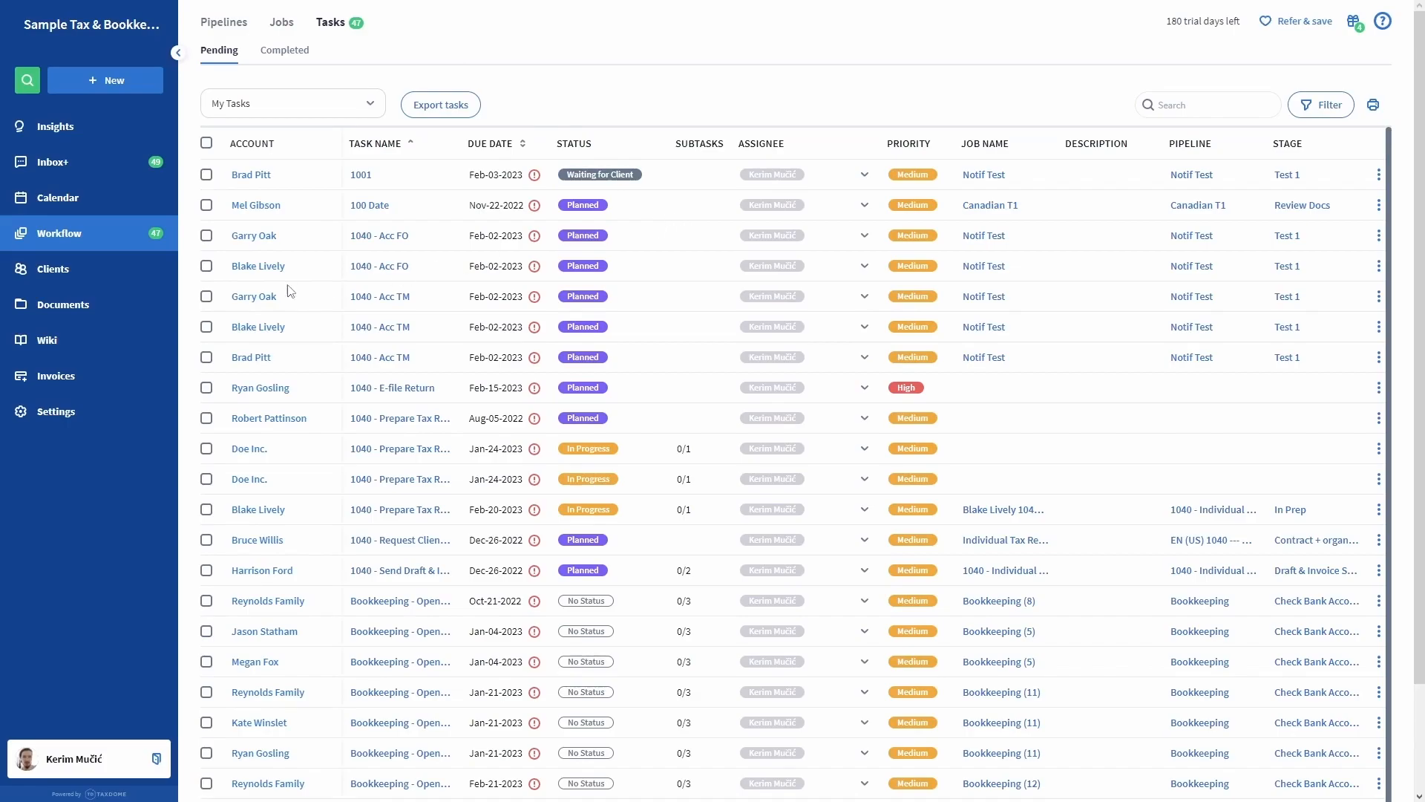
Browse All-Day Cleaners' Firm Docs Shared with Client folder, then list the wiki pages.
click(99, 308)
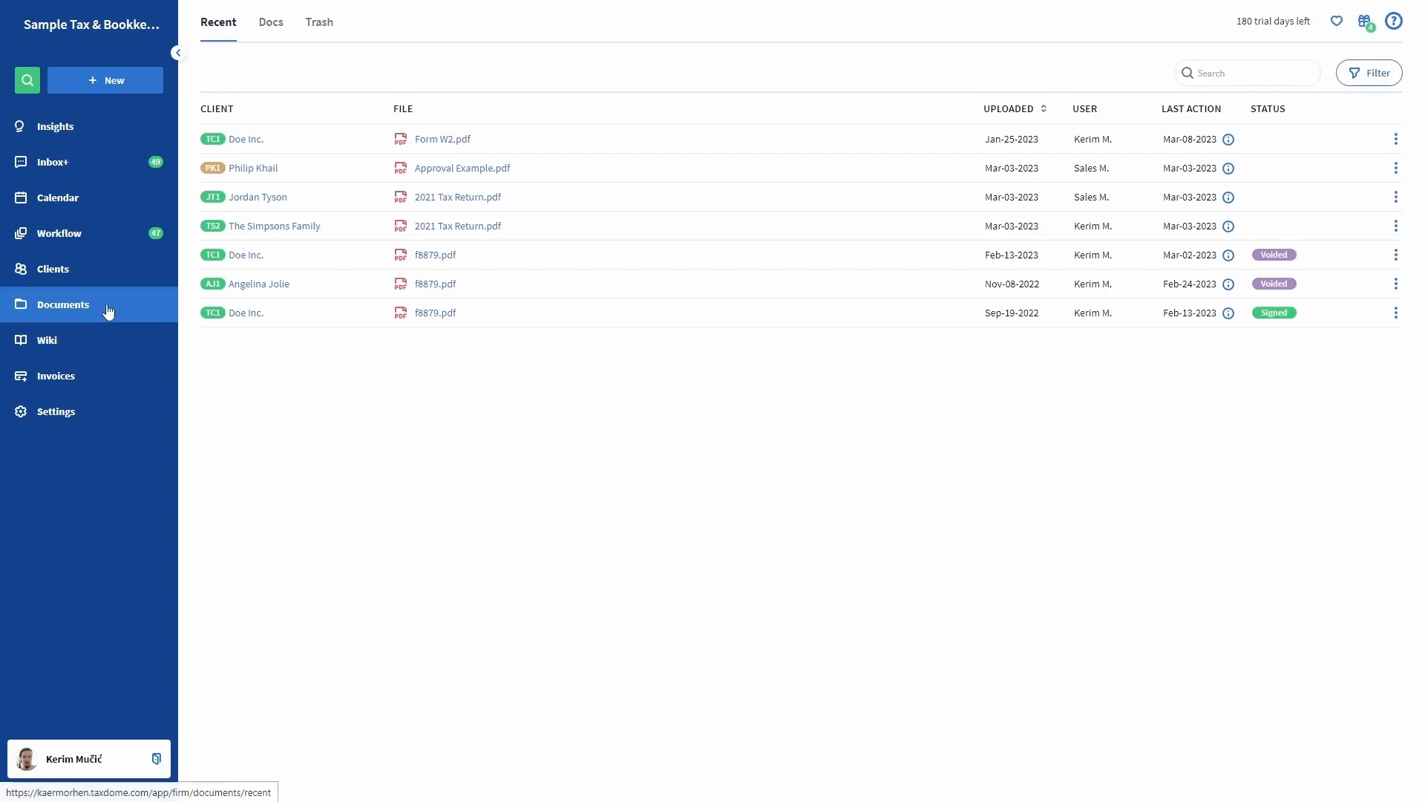
click(265, 34)
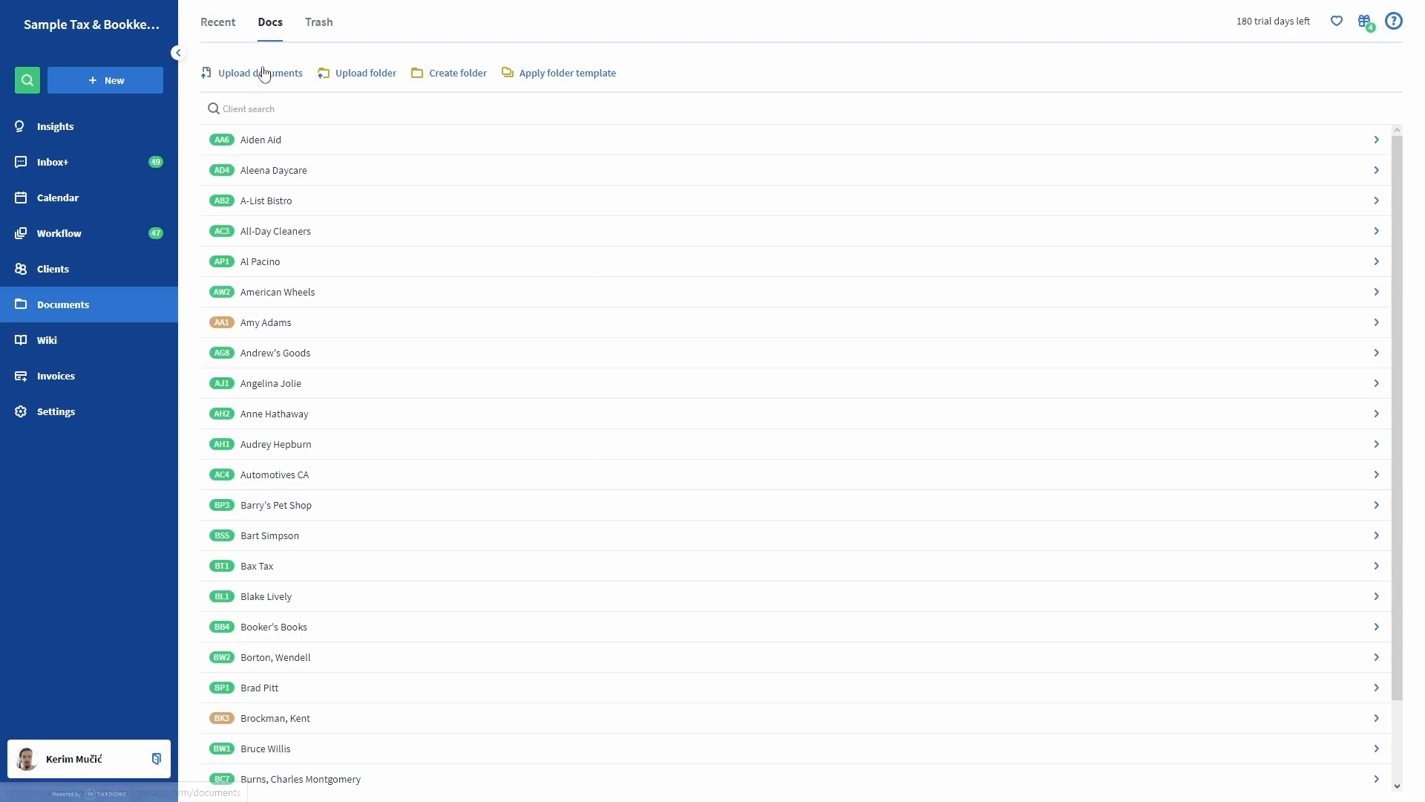
click(287, 234)
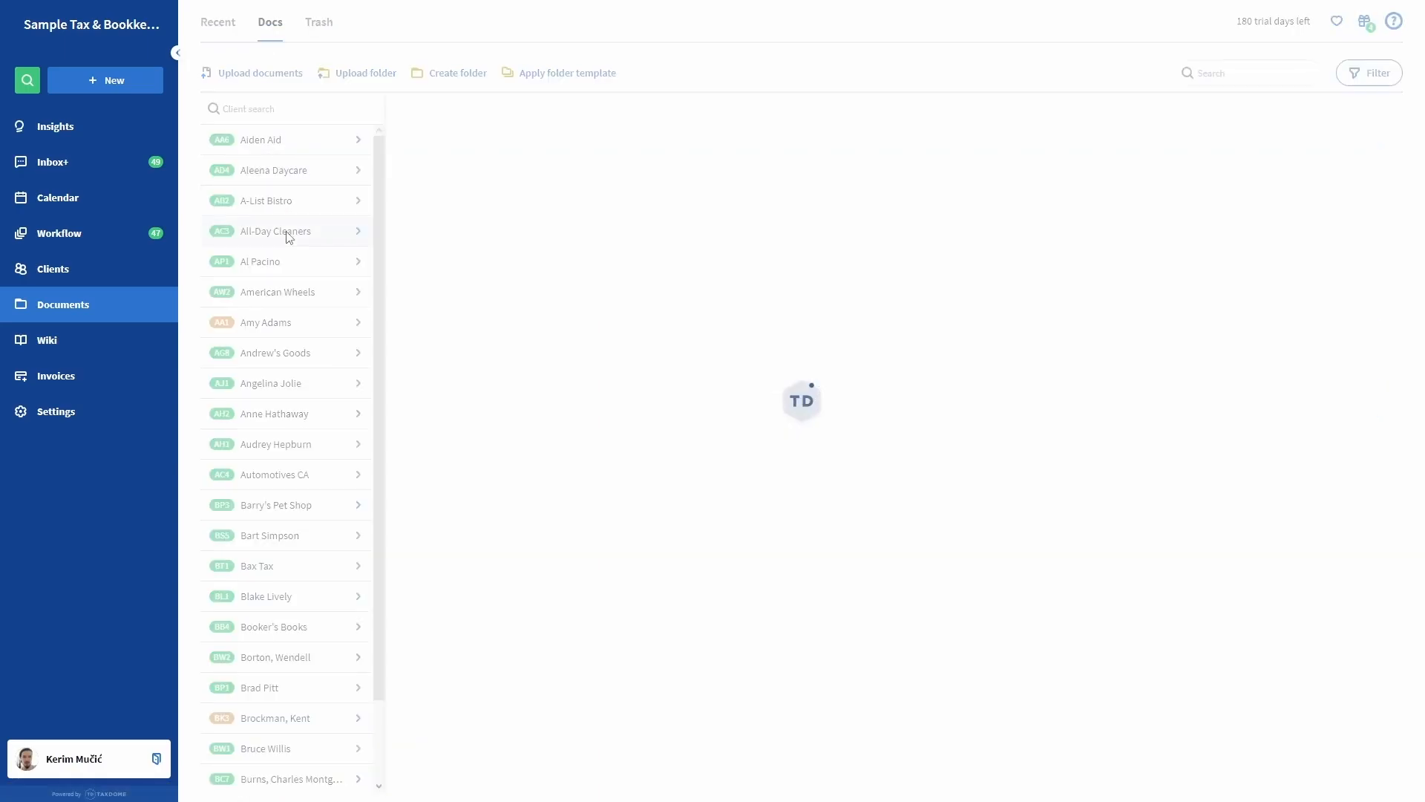
scroll(124, 274, down, 5)
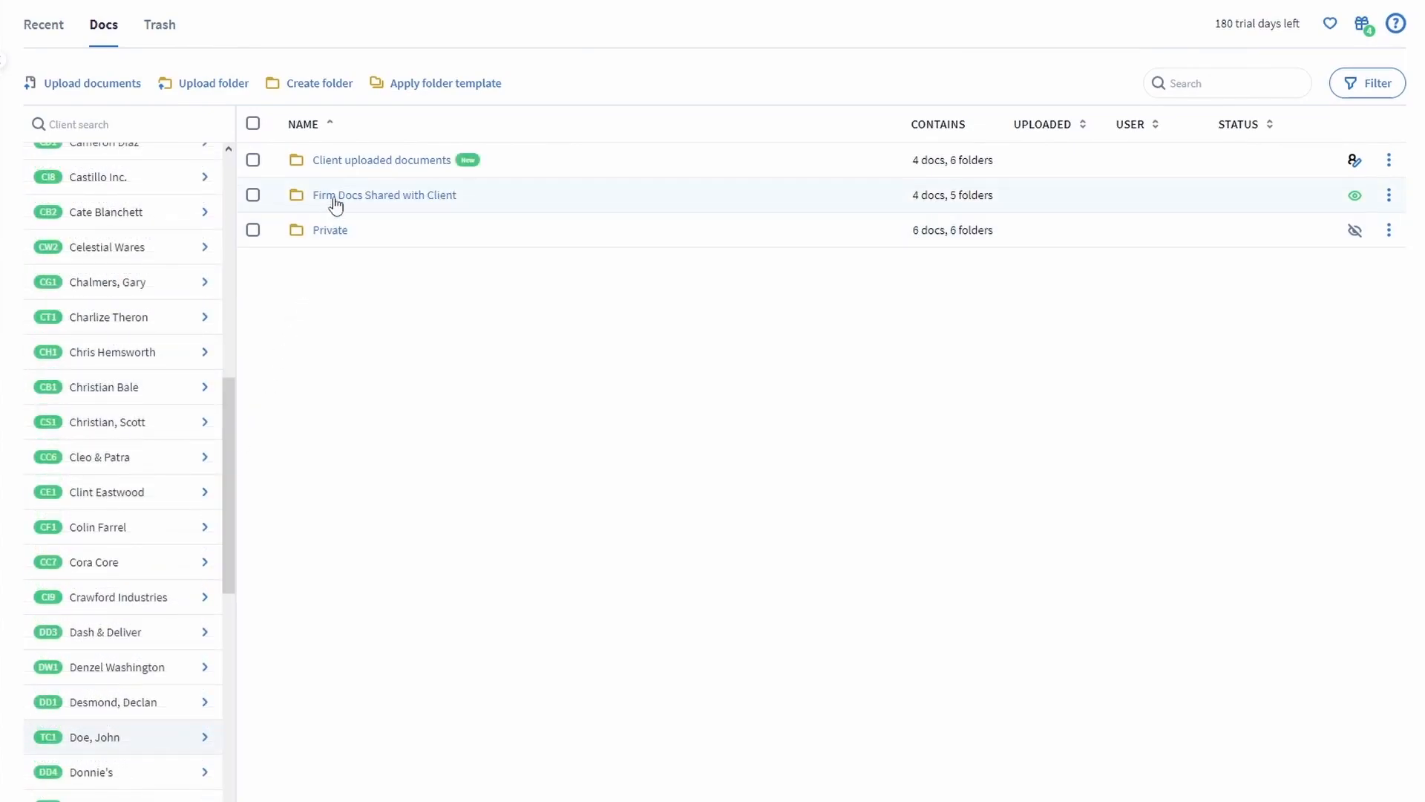
click(334, 198)
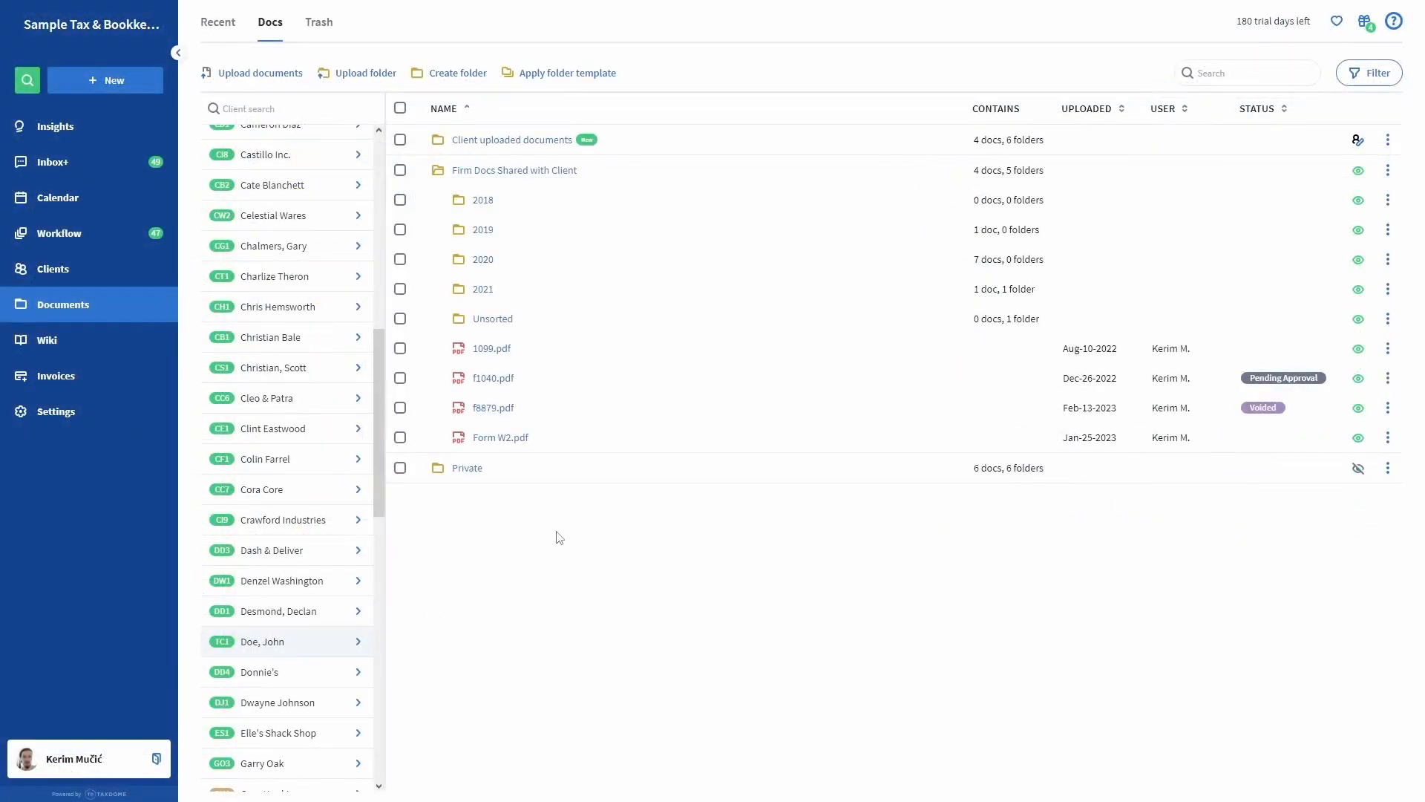
click(78, 348)
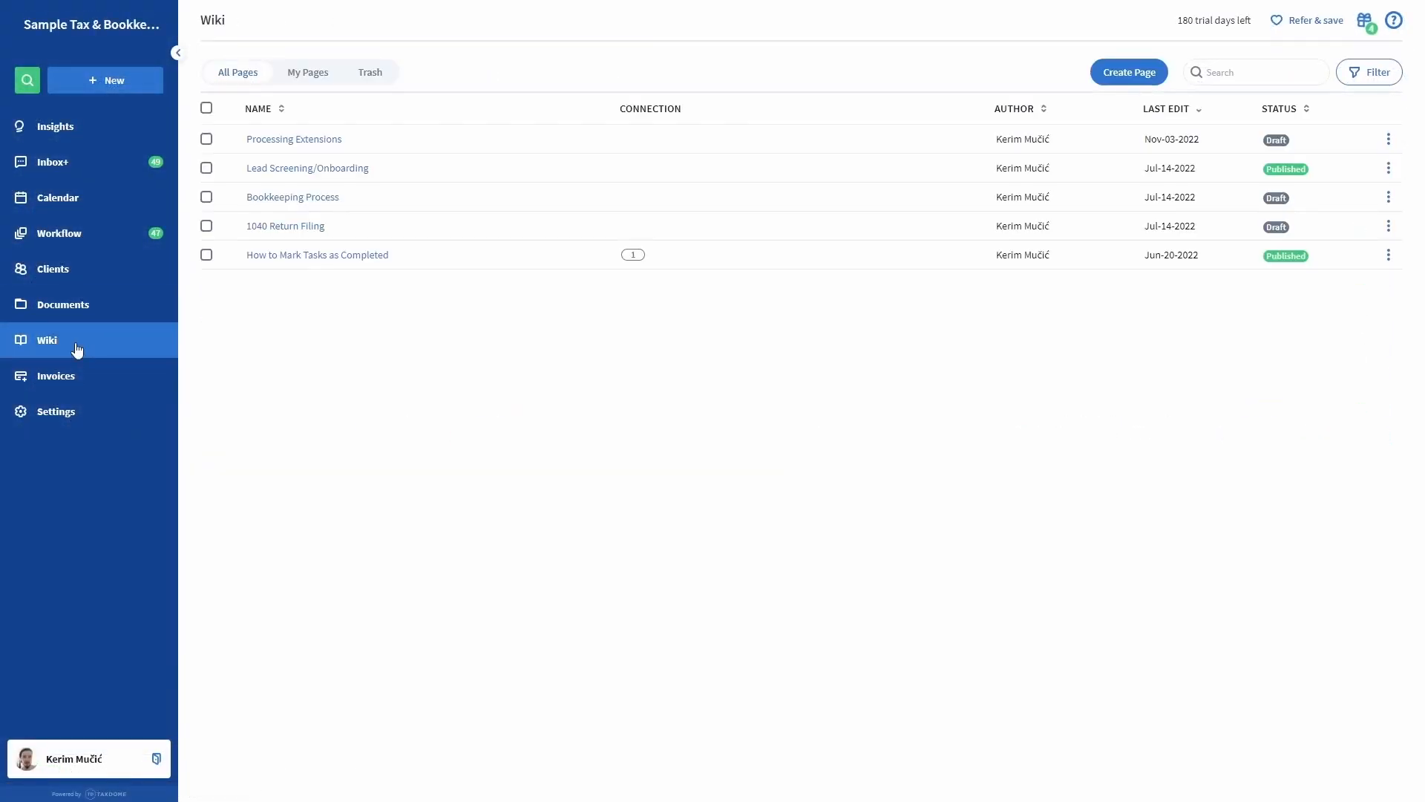
Read the How to Mark Tasks as Completed page, check invoices and time entries, then open My Account.
click(325, 258)
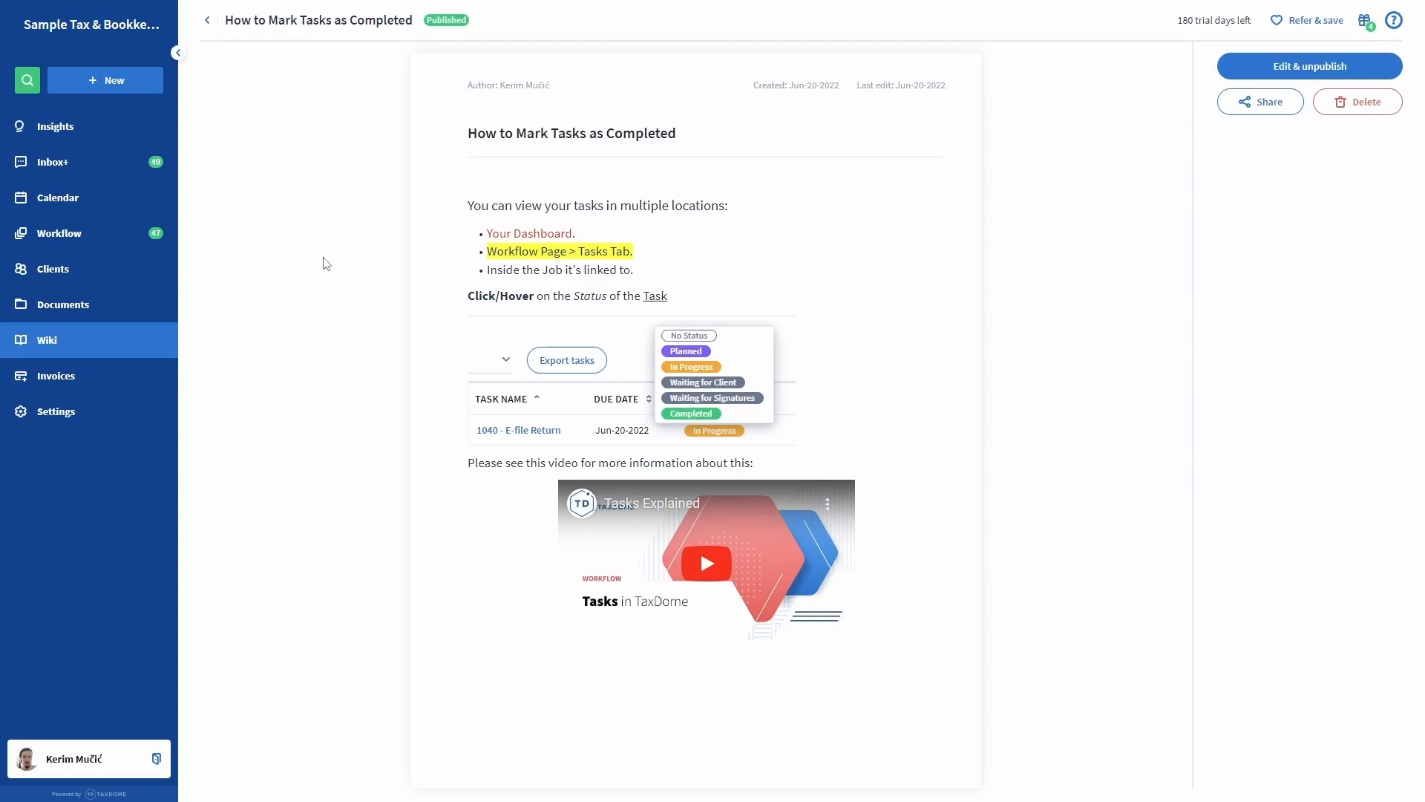
click(82, 375)
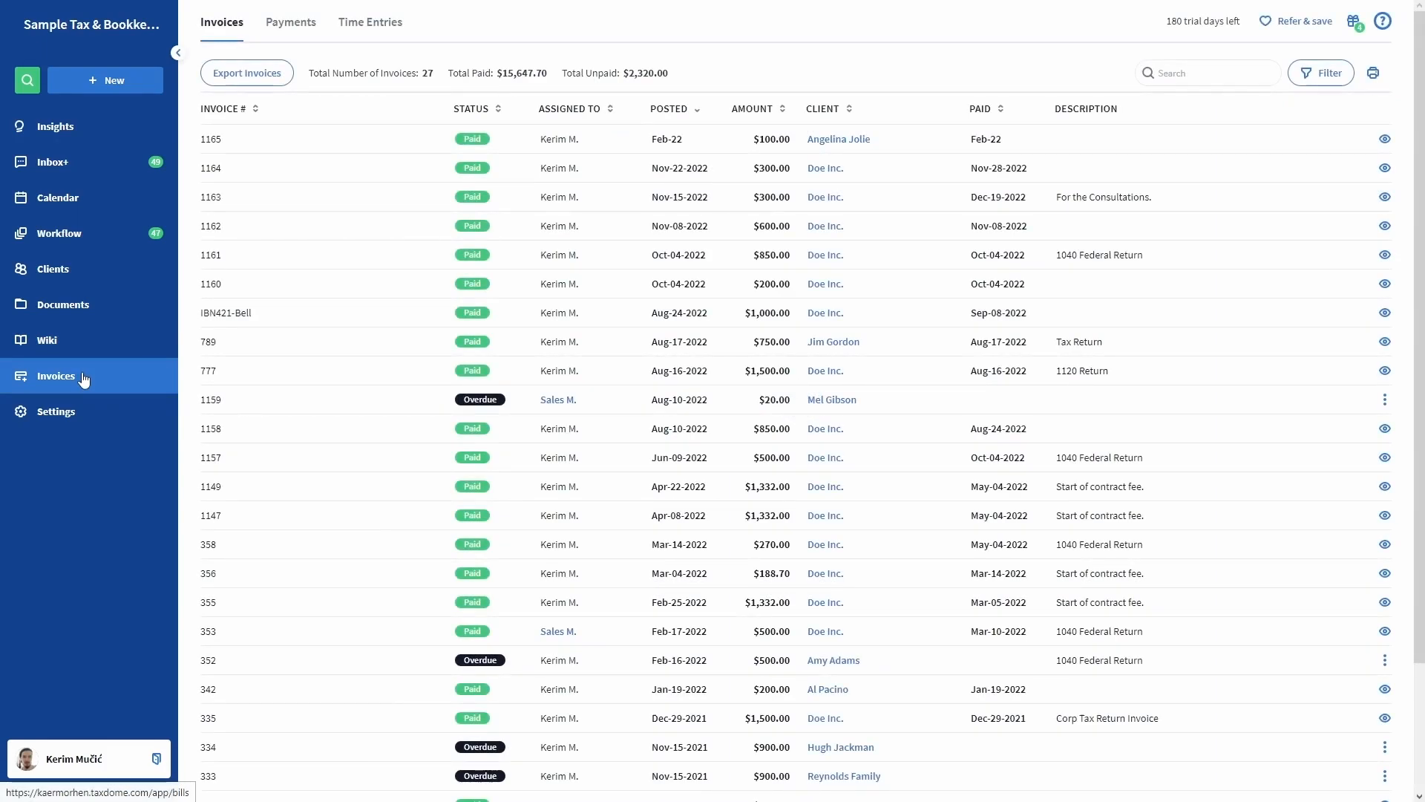
click(369, 22)
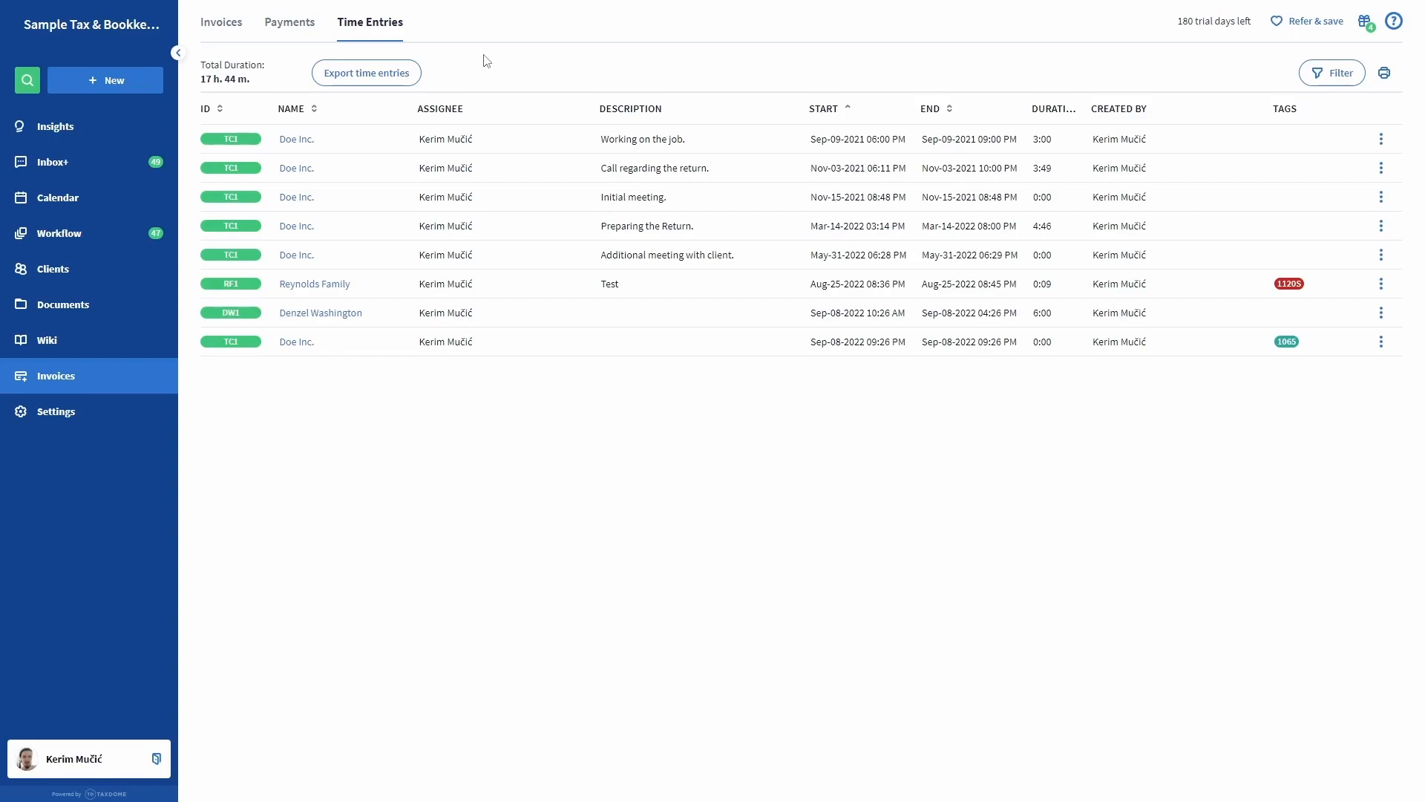
click(83, 416)
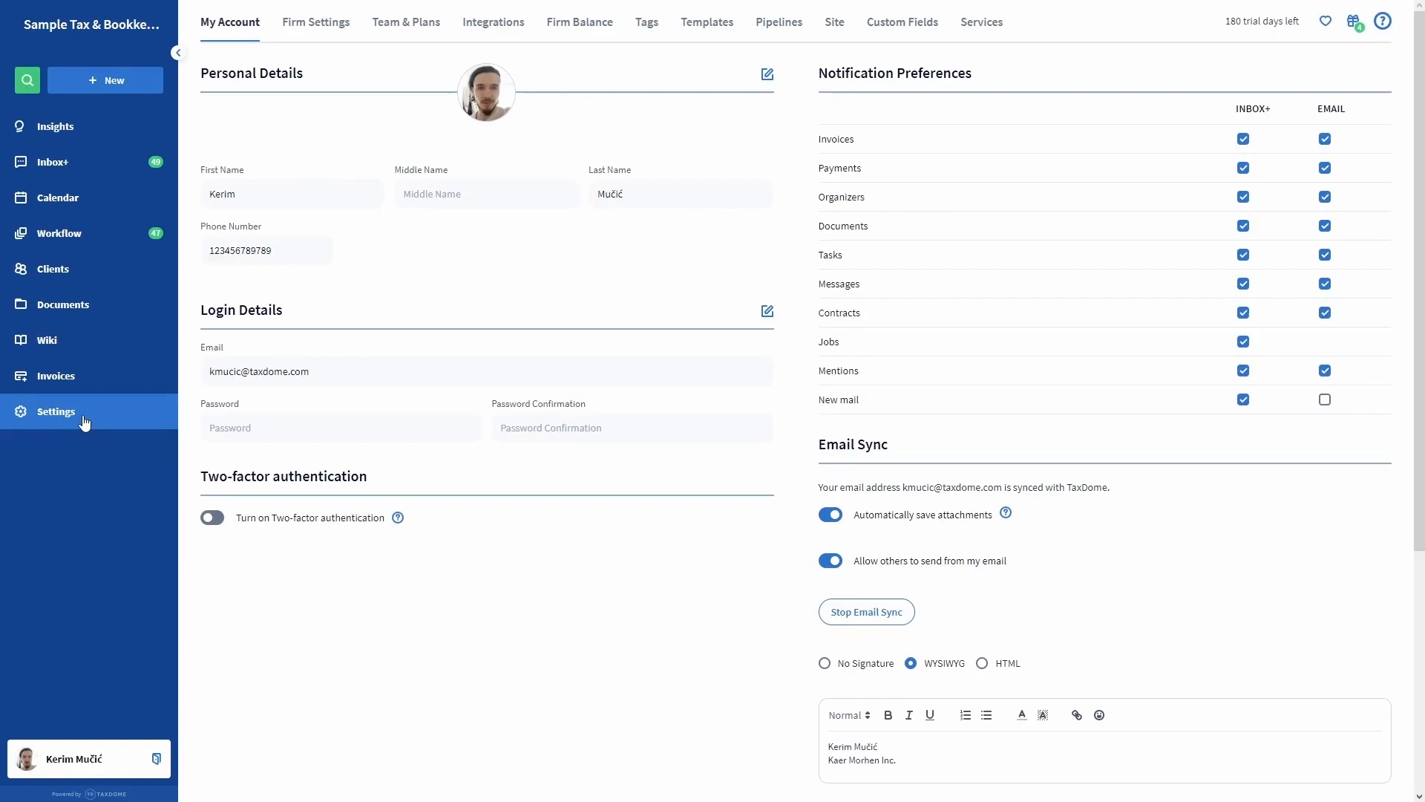
Go through Firm Settings details and task templates to the Pipelines settings page.
click(324, 33)
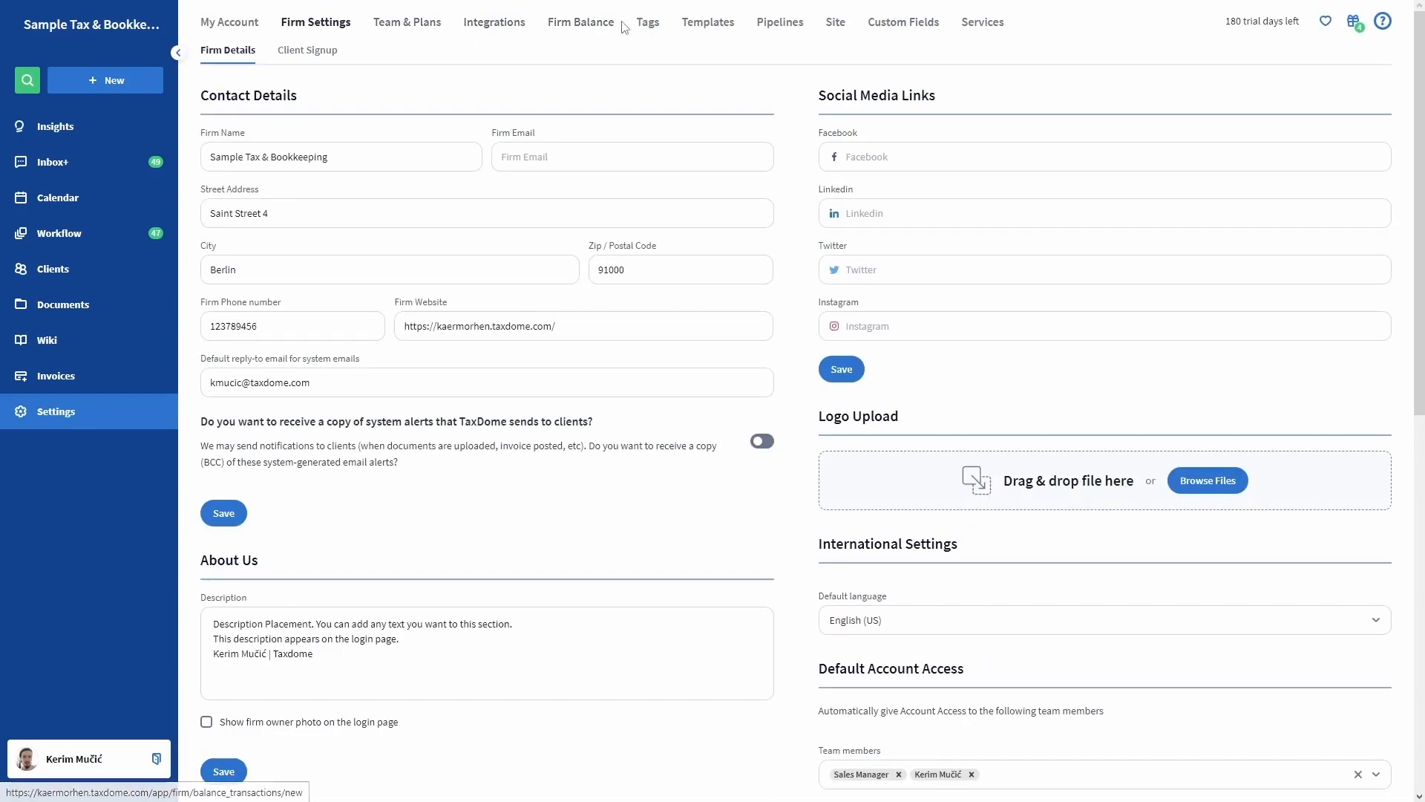
click(698, 31)
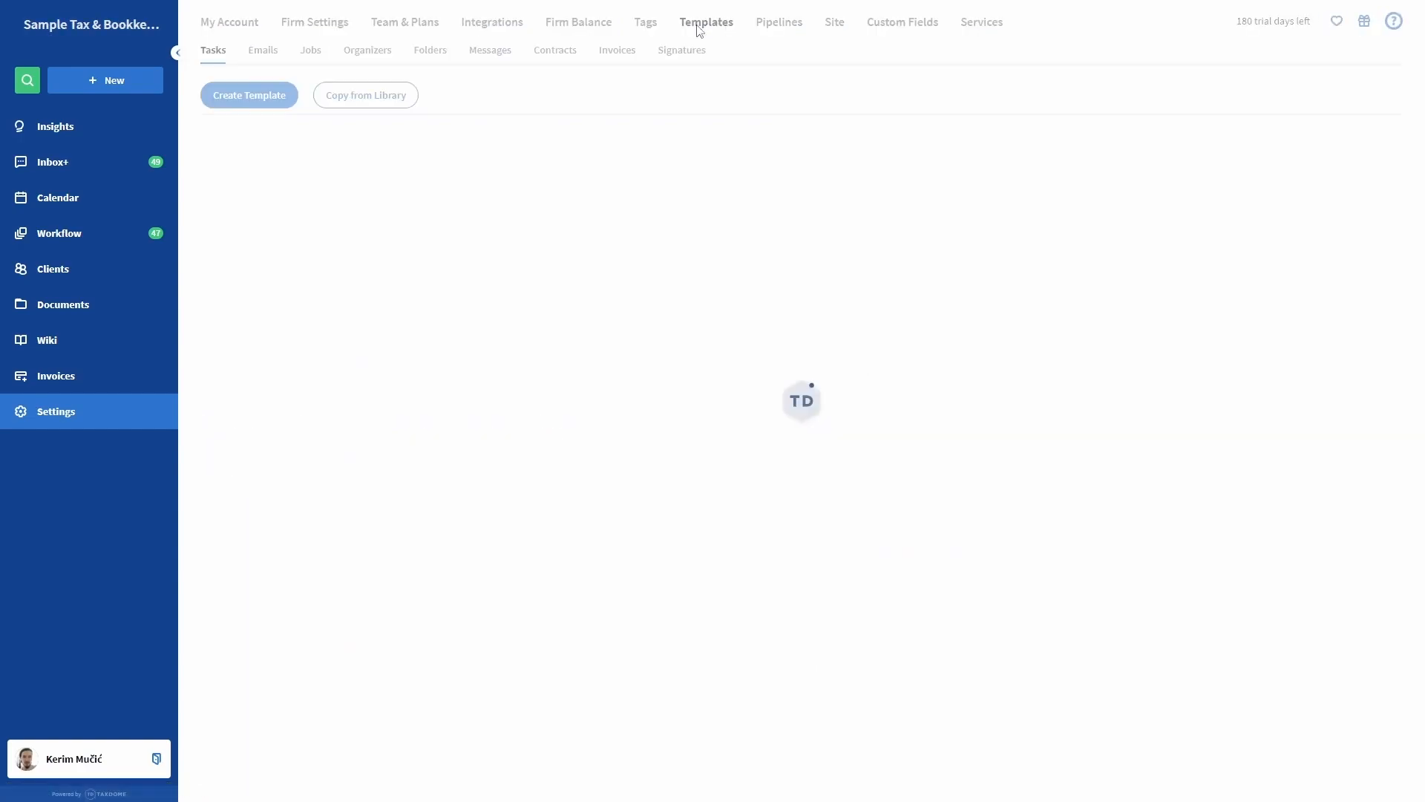
click(778, 30)
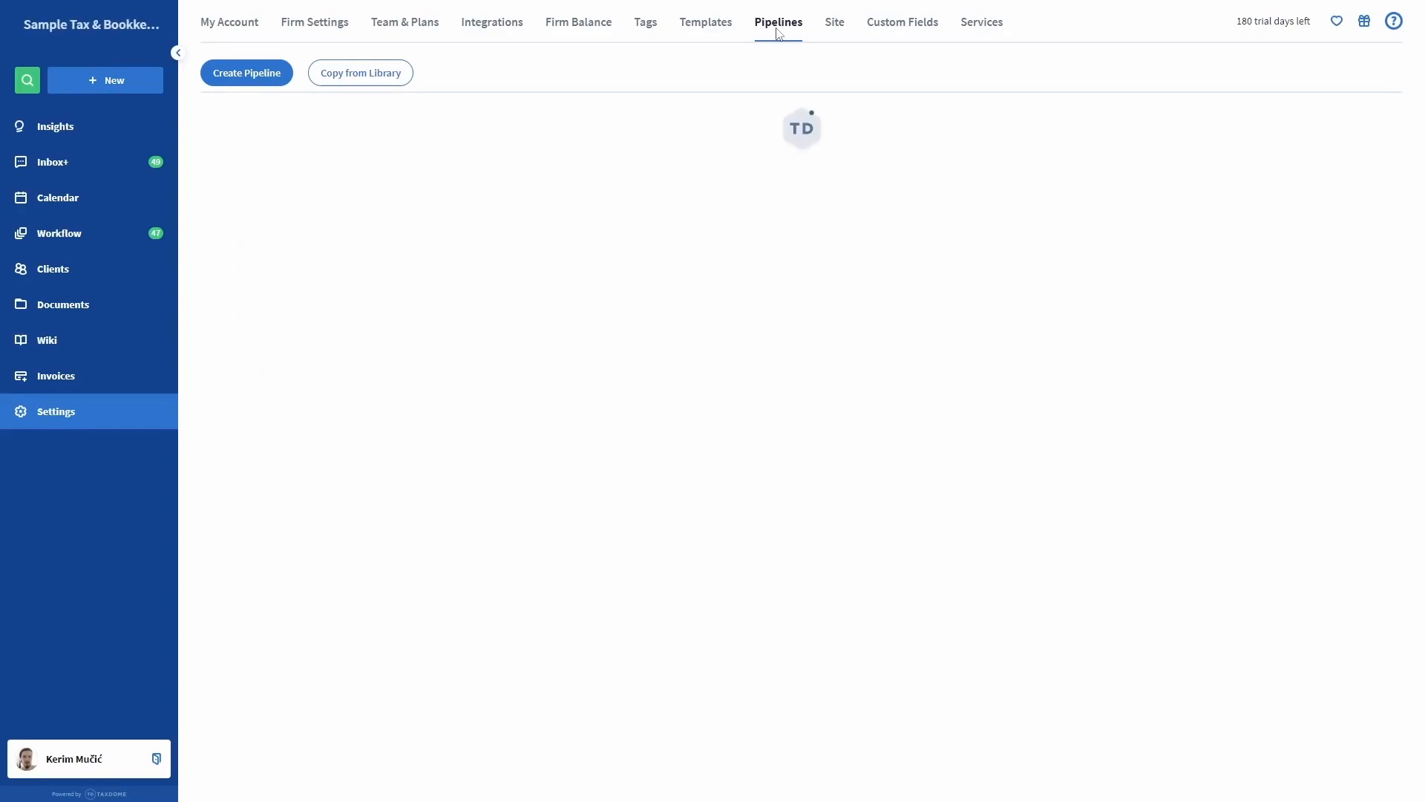